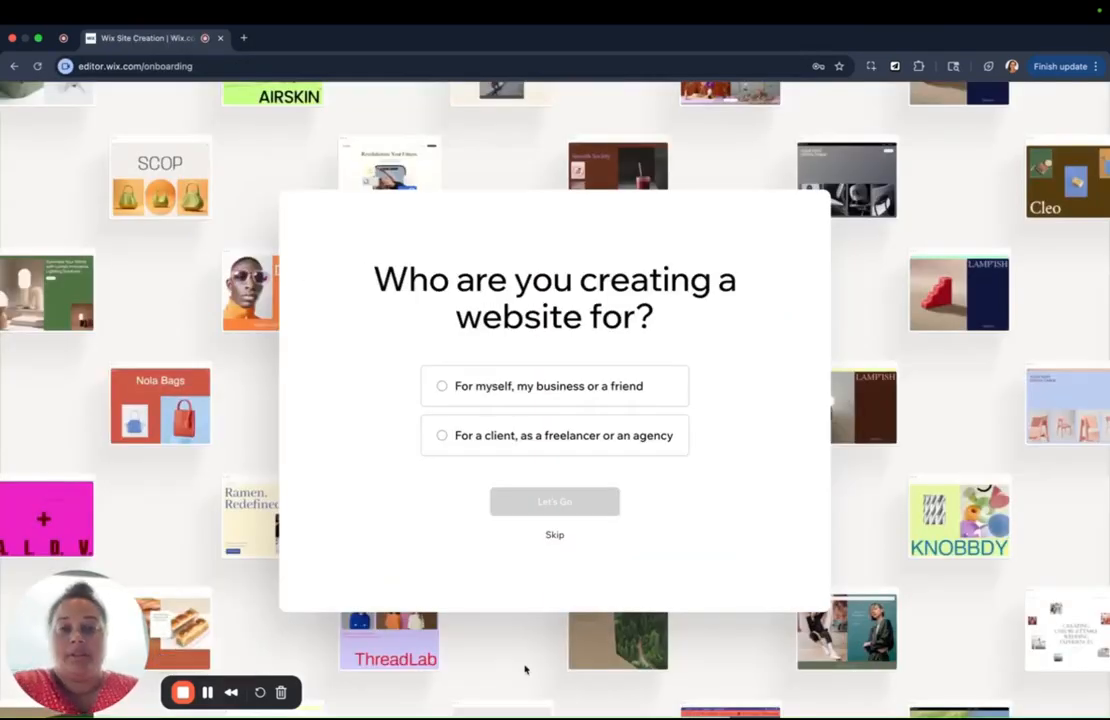
Indicate that the website is for myself, my business or a friend, and proceed with the setup
{"action": "left_click", "coordinate": [548, 404]}
{"action": "left_click", "coordinate": [558, 505]}
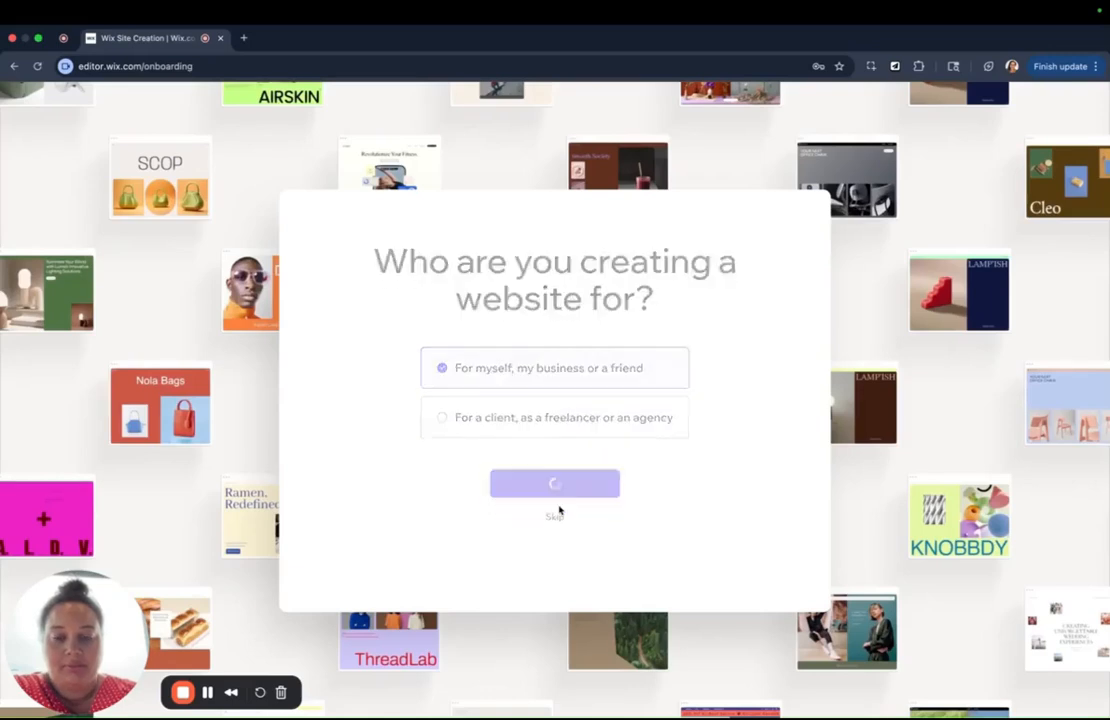
{"action": "left_click", "coordinate": [586, 492]}
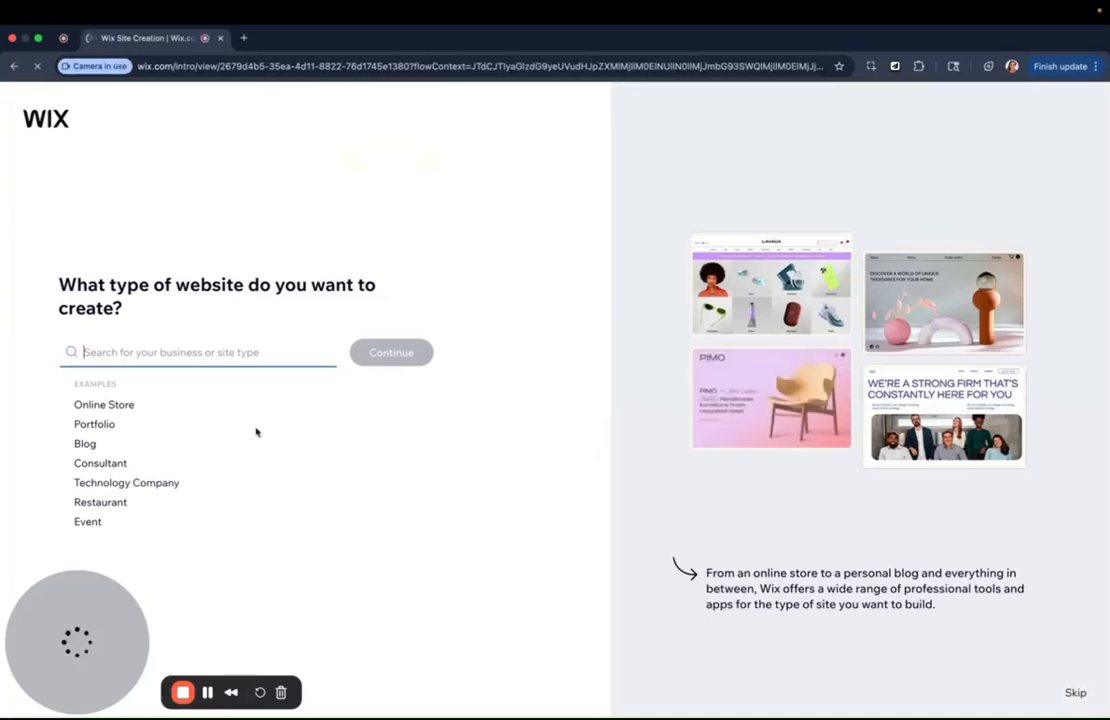
{"action": "type", "text": "Demo"}
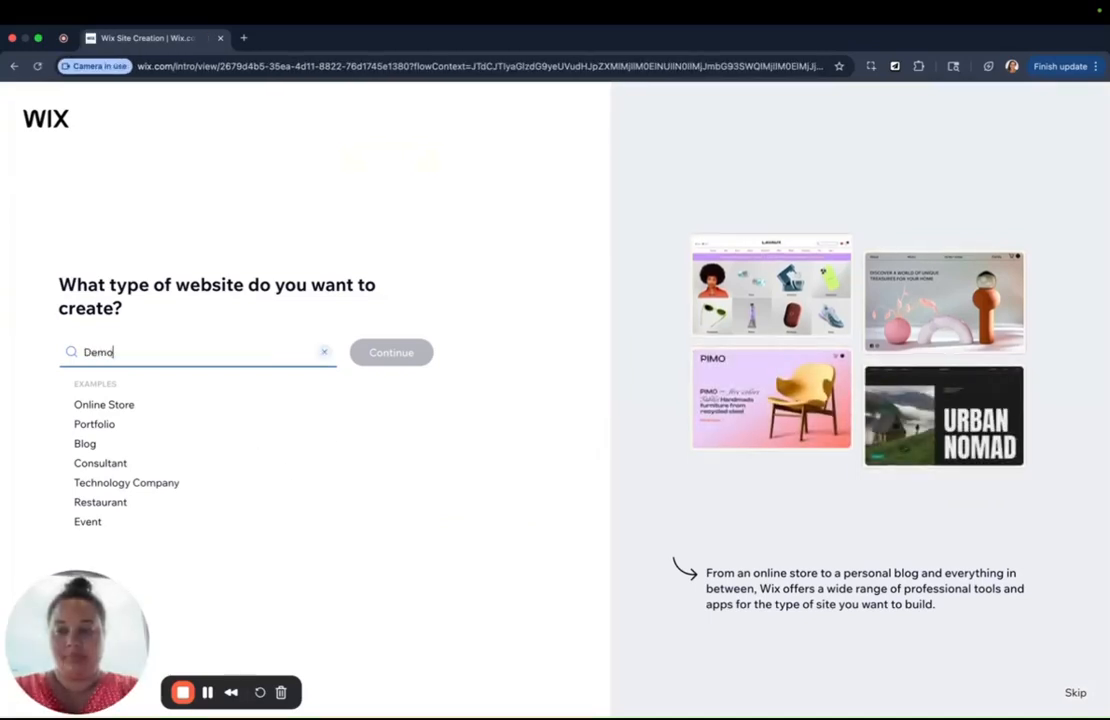
{"action": "type", "text": " Site"}
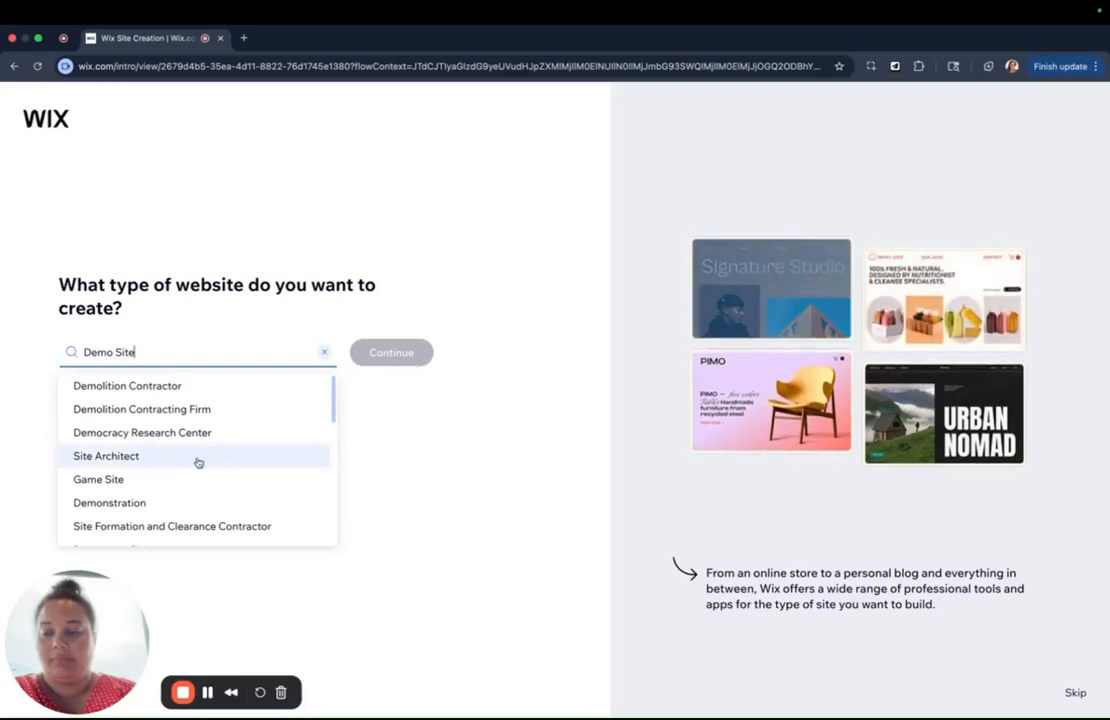
{"action": "triple_click", "coordinate": [225, 351]}
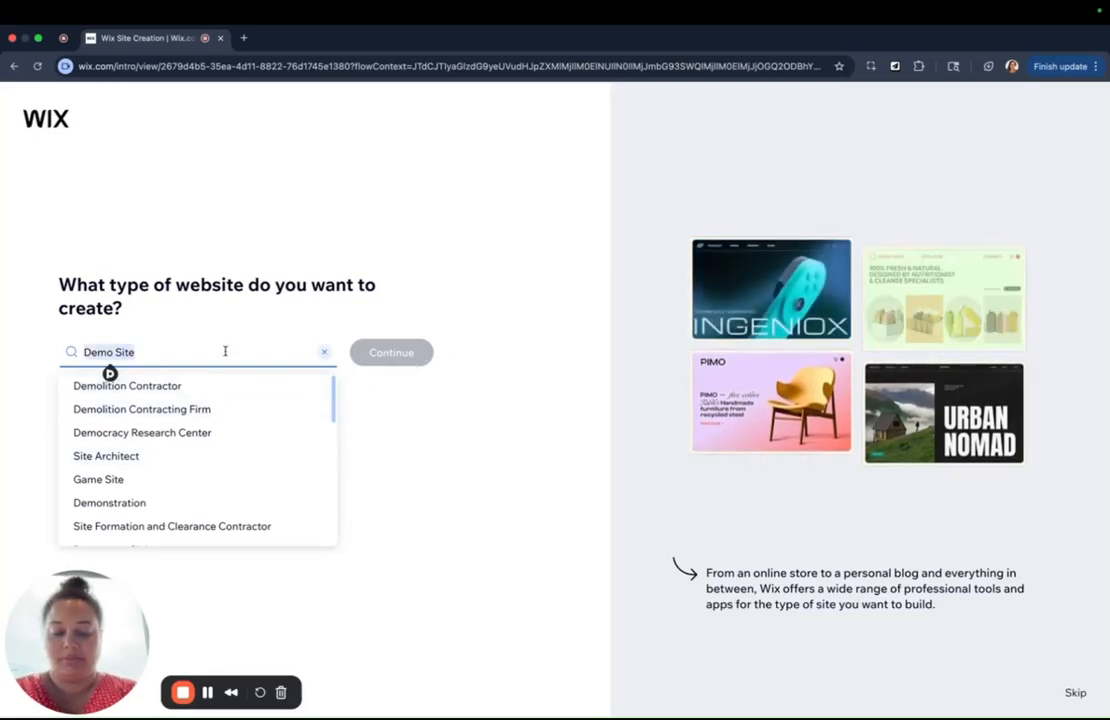
Set the type of website to Dog Groomer and continue
{"action": "type", "text": "dog gro"}
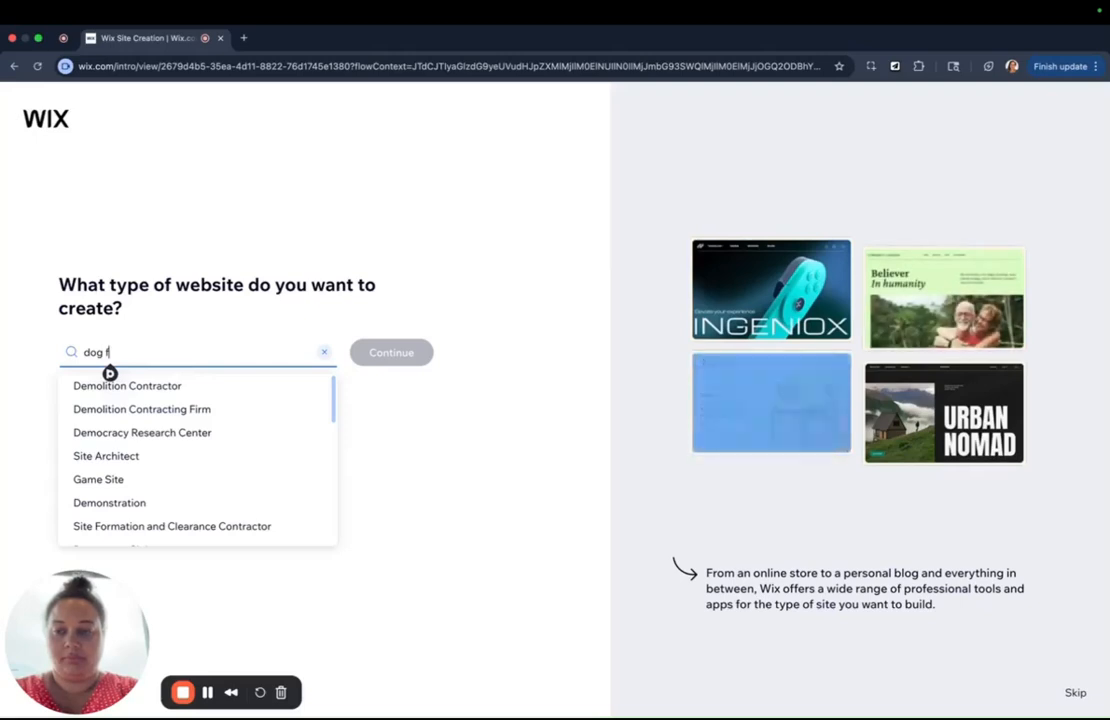
{"action": "type", "text": "omer"}
{"action": "key", "text": "Down"}
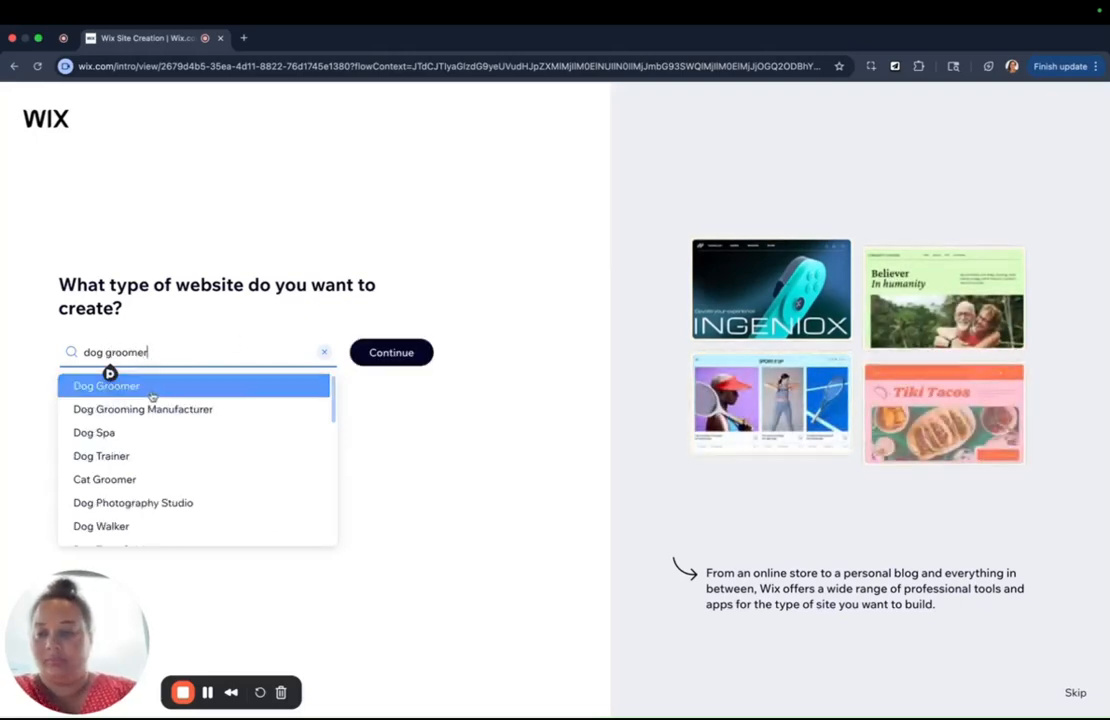
{"action": "key", "text": "Return"}
{"action": "left_click", "coordinate": [364, 354]}
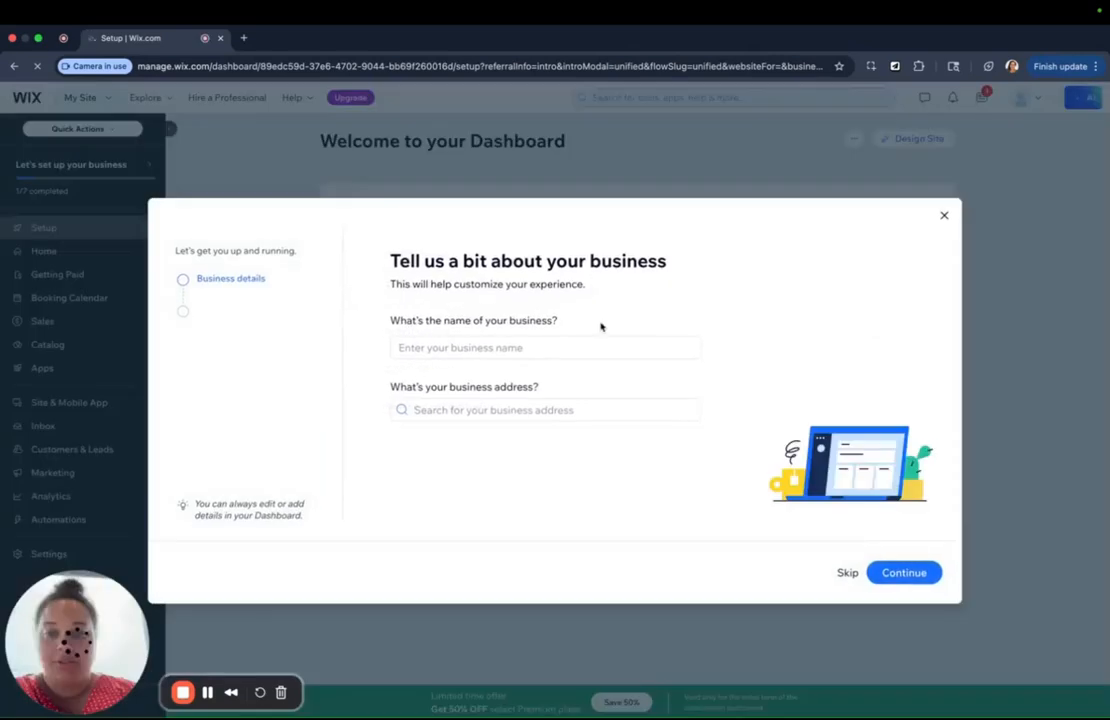
Name the business "Demo Site" without entering an address, and skip setting the default working hours
{"action": "left_click", "coordinate": [549, 342]}
{"action": "type", "text": "Demo Site"}
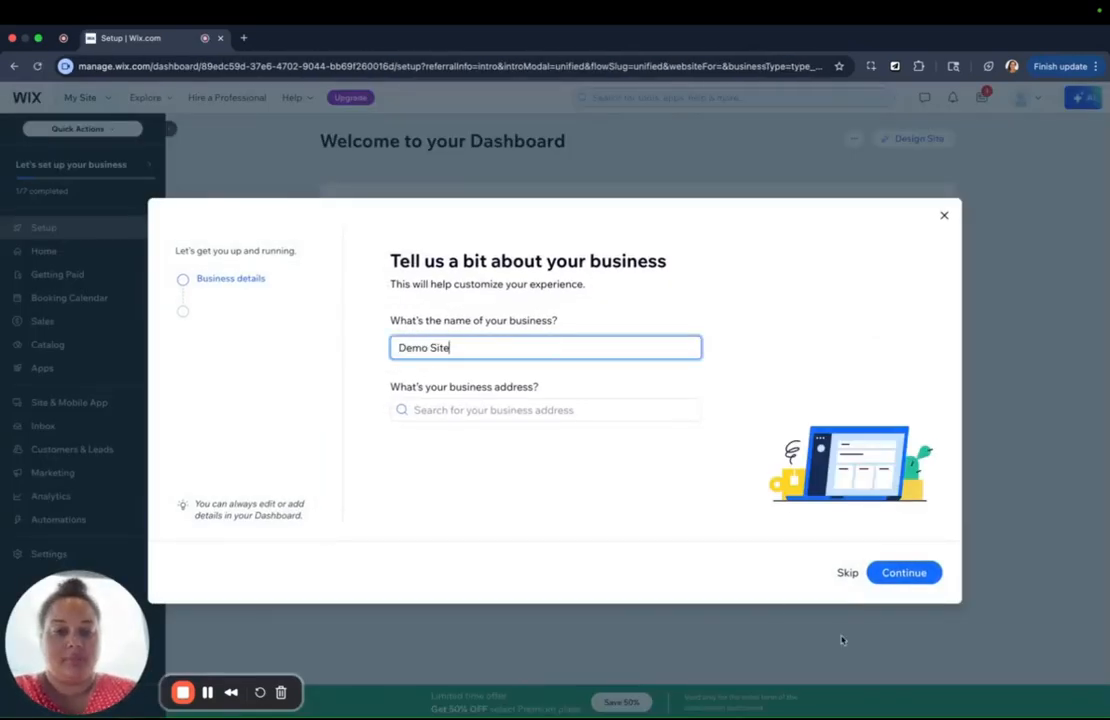
{"action": "left_click", "coordinate": [902, 584]}
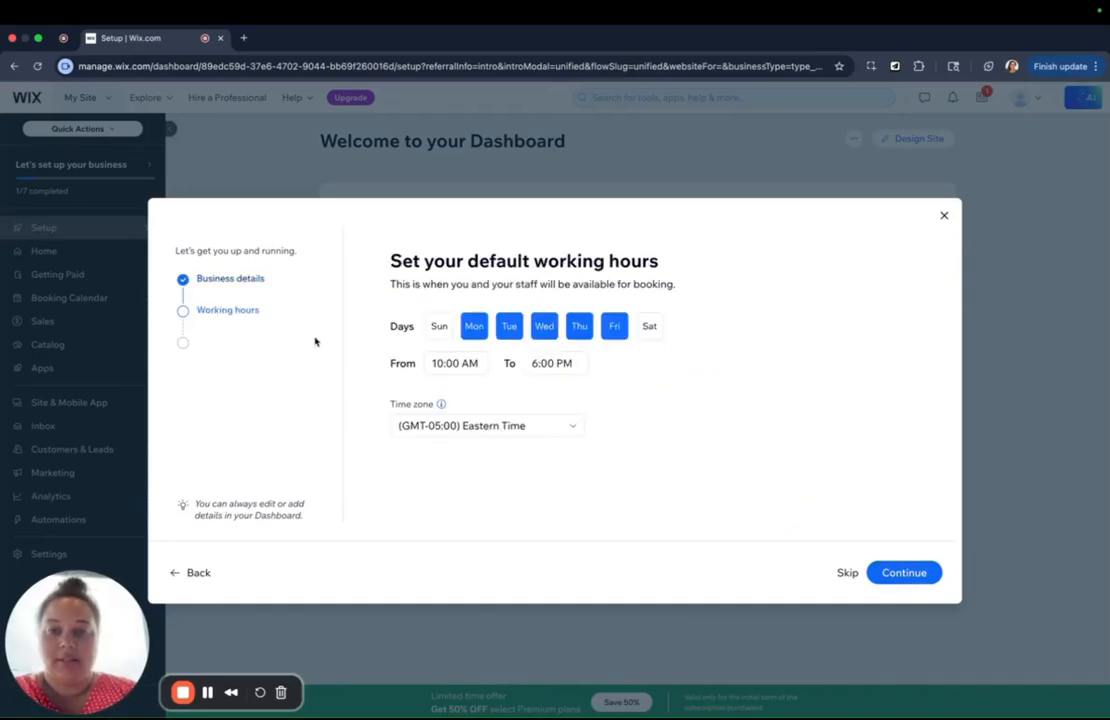
{"action": "left_click", "coordinate": [848, 573]}
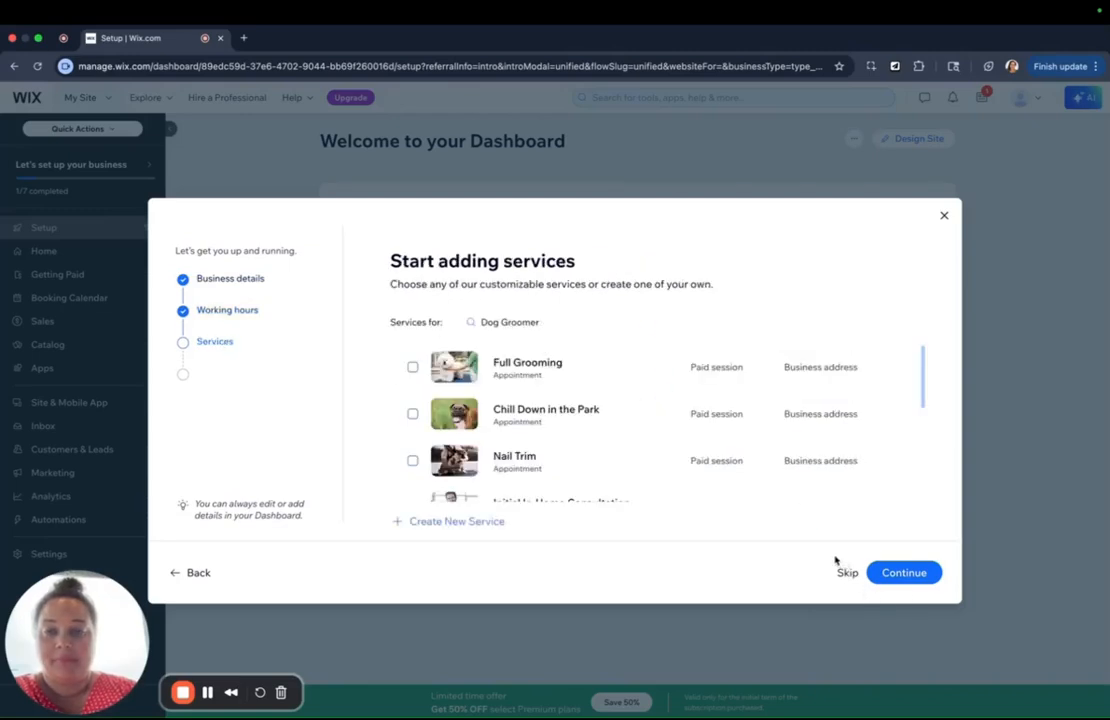
Add the Full Grooming, Chill Down in the Park and Nail Trim services, and accept the default staff member
{"action": "left_click", "coordinate": [413, 367]}
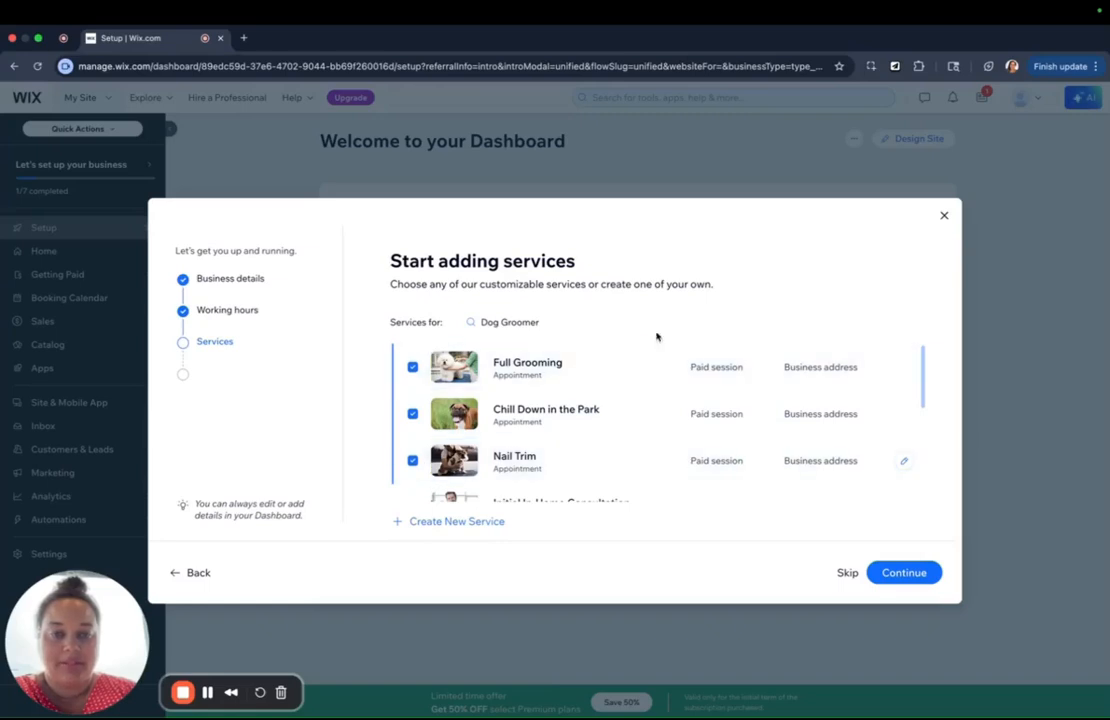
{"action": "left_click", "coordinate": [903, 574]}
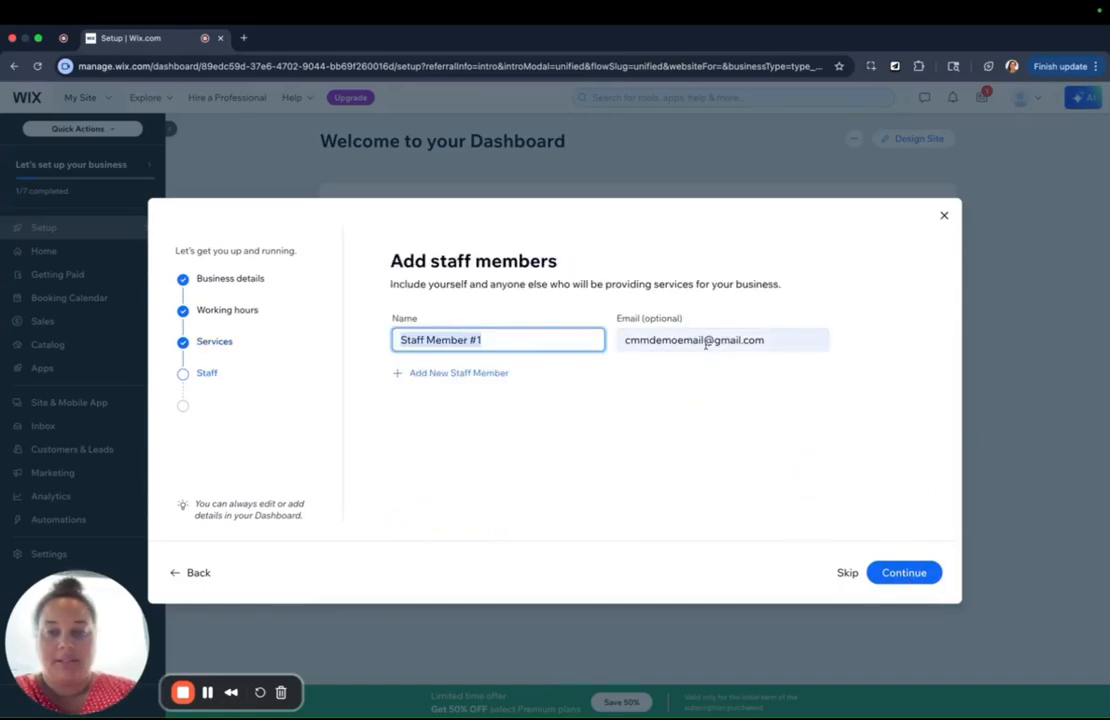
{"action": "left_click", "coordinate": [925, 586]}
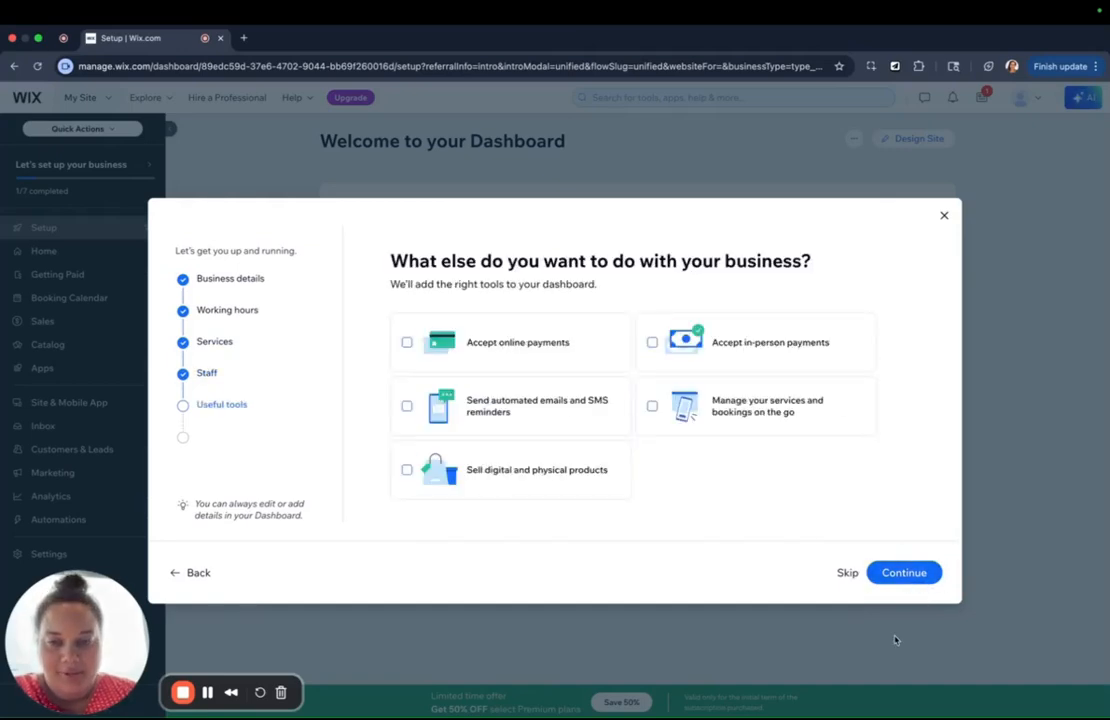
Choose tools for online payments, in-person payments, automated reminders, on-the-go booking management and product sales, and continue to the dashboard
{"action": "left_click", "coordinate": [406, 342]}
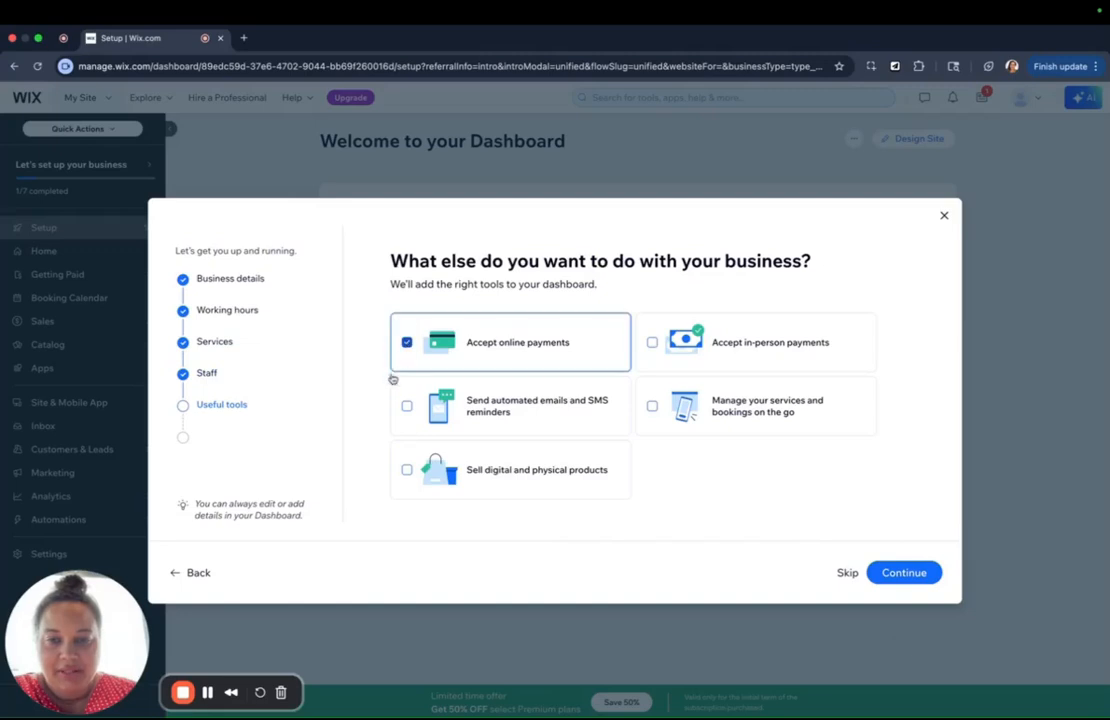
{"action": "left_click", "coordinate": [400, 406]}
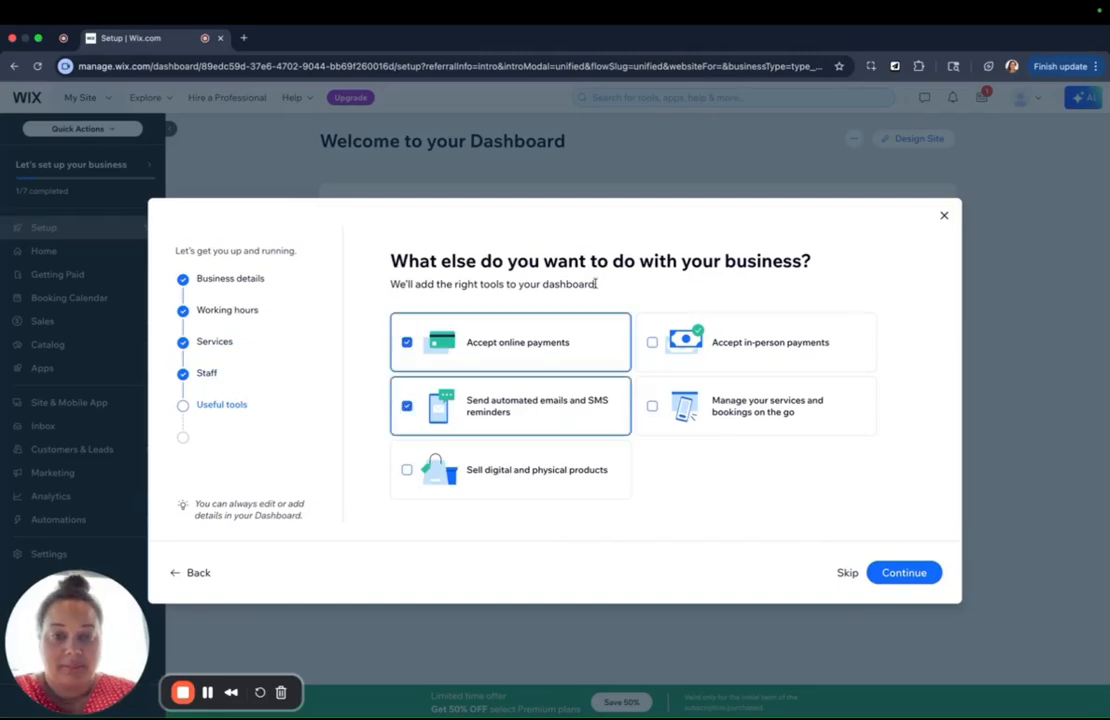
{"action": "left_click", "coordinate": [652, 342]}
{"action": "left_click", "coordinate": [652, 405]}
{"action": "left_click", "coordinate": [513, 485]}
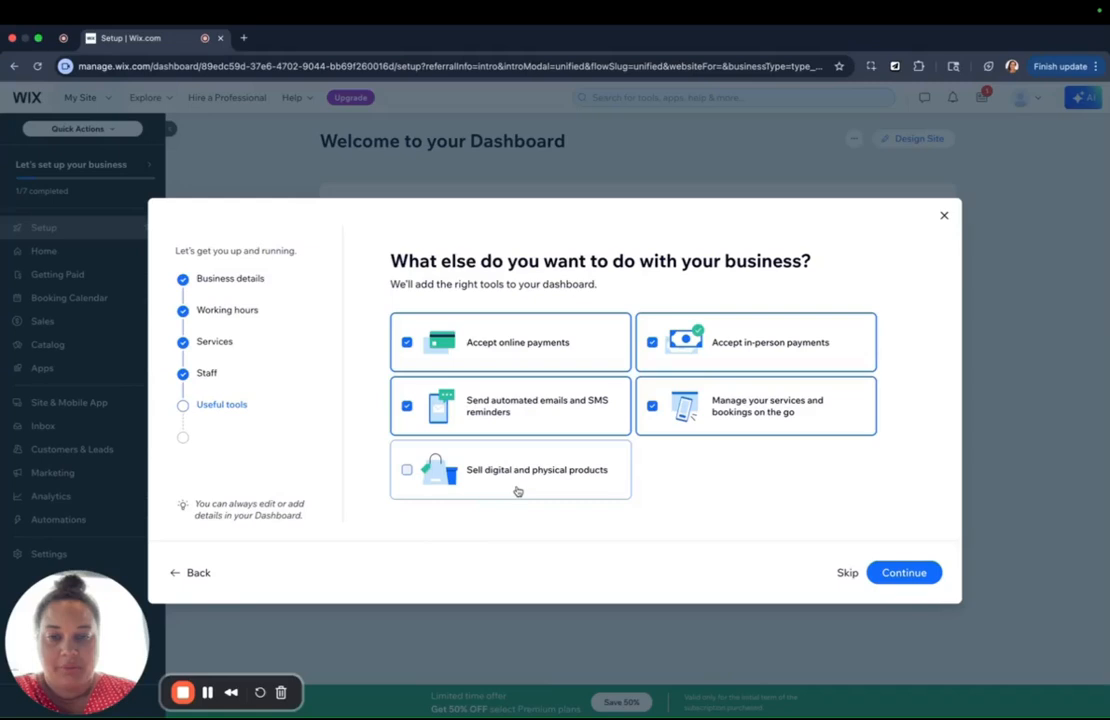
{"action": "left_click", "coordinate": [890, 580]}
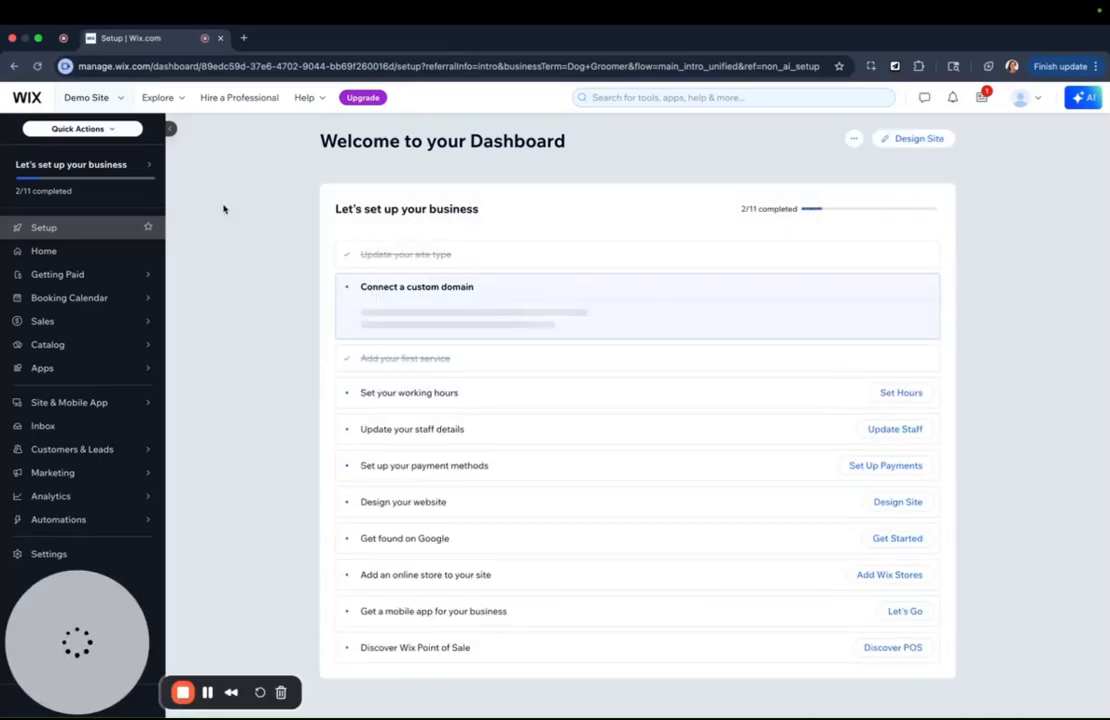
Dismiss the welcome gift offer for Premium plans
{"action": "mouse_move", "coordinate": [54, 275]}
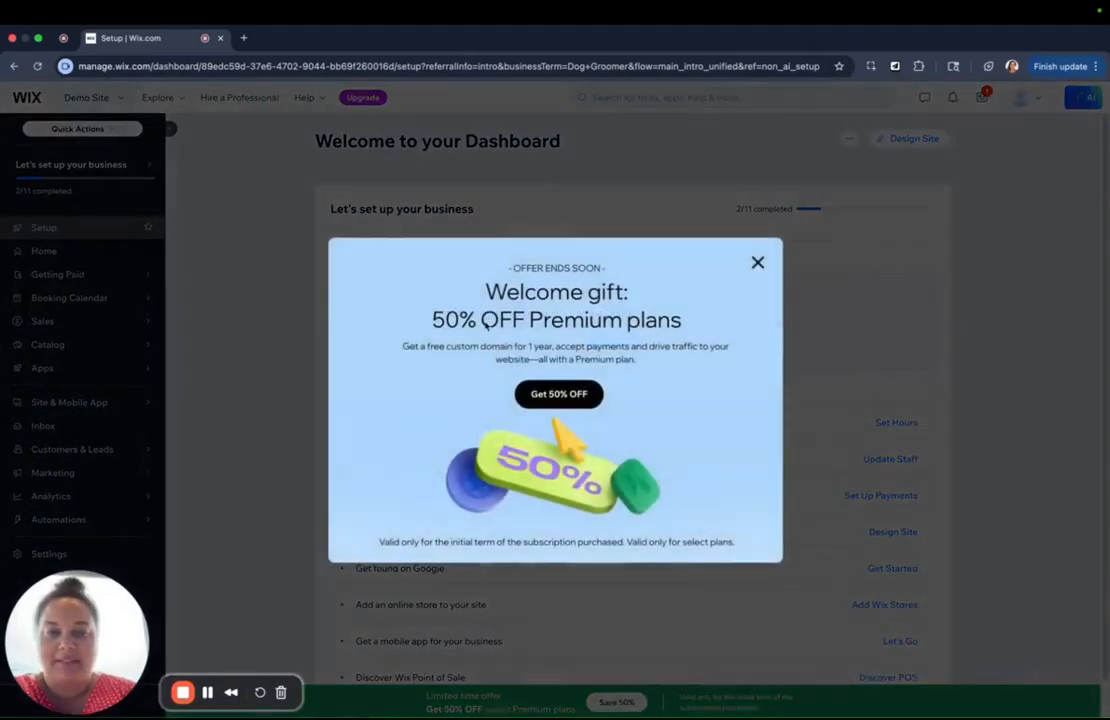
{"action": "left_click", "coordinate": [758, 262]}
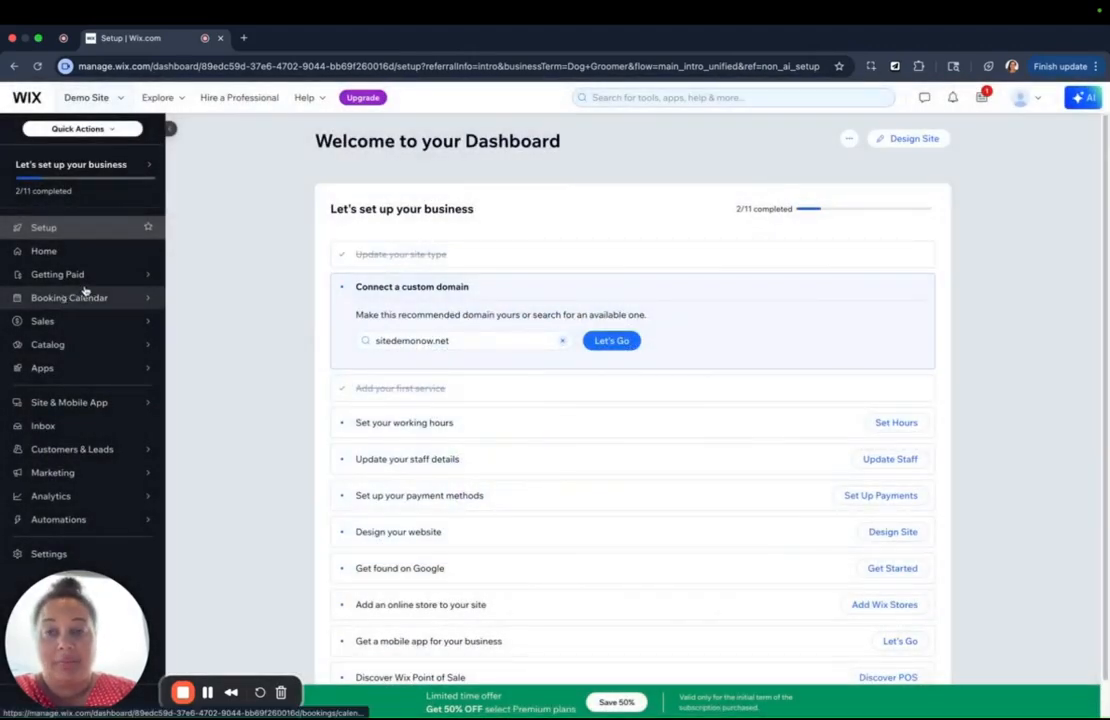
{"action": "mouse_move", "coordinate": [89, 300]}
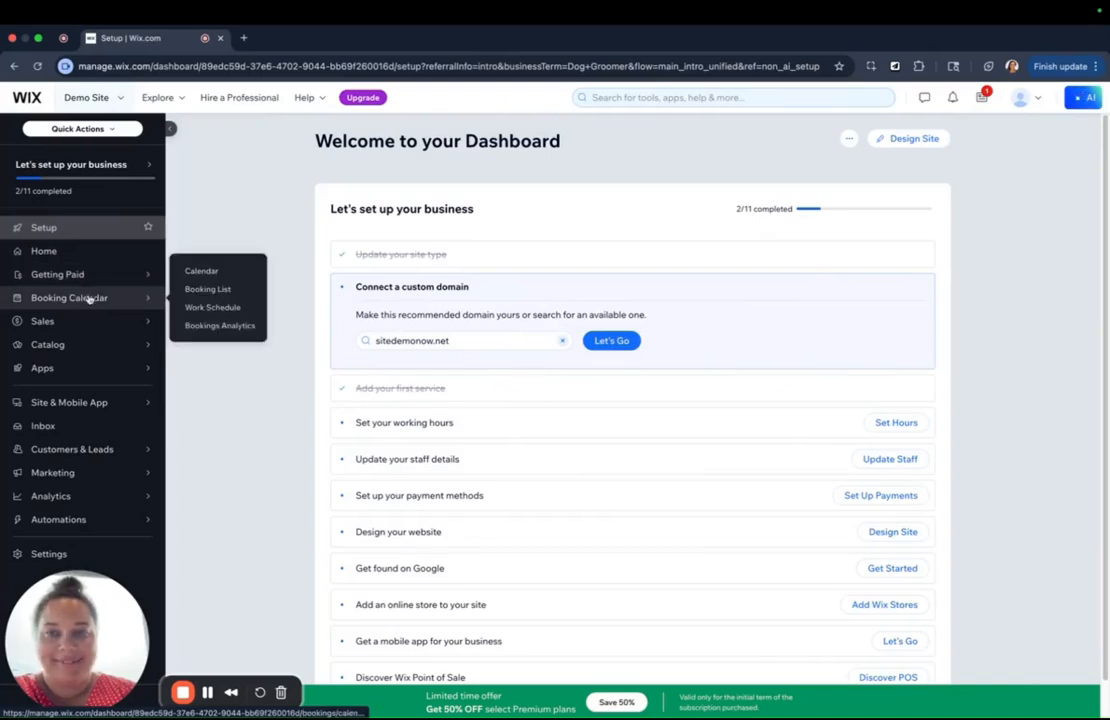
{"action": "mouse_move", "coordinate": [94, 322]}
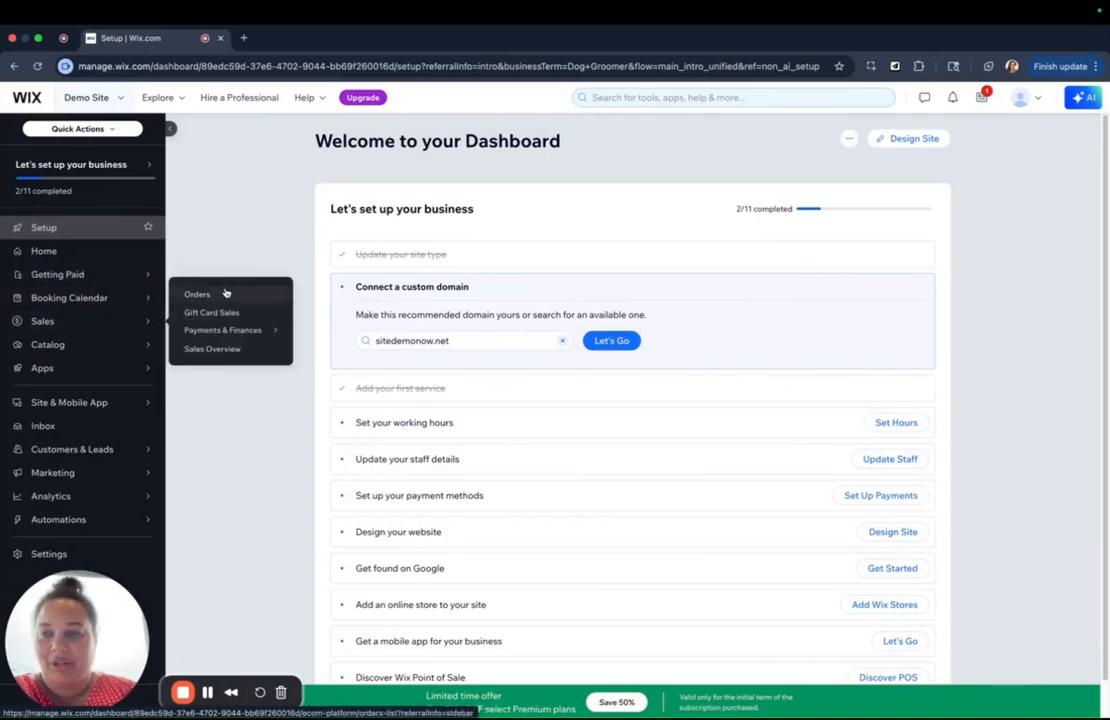
{"action": "mouse_move", "coordinate": [115, 356]}
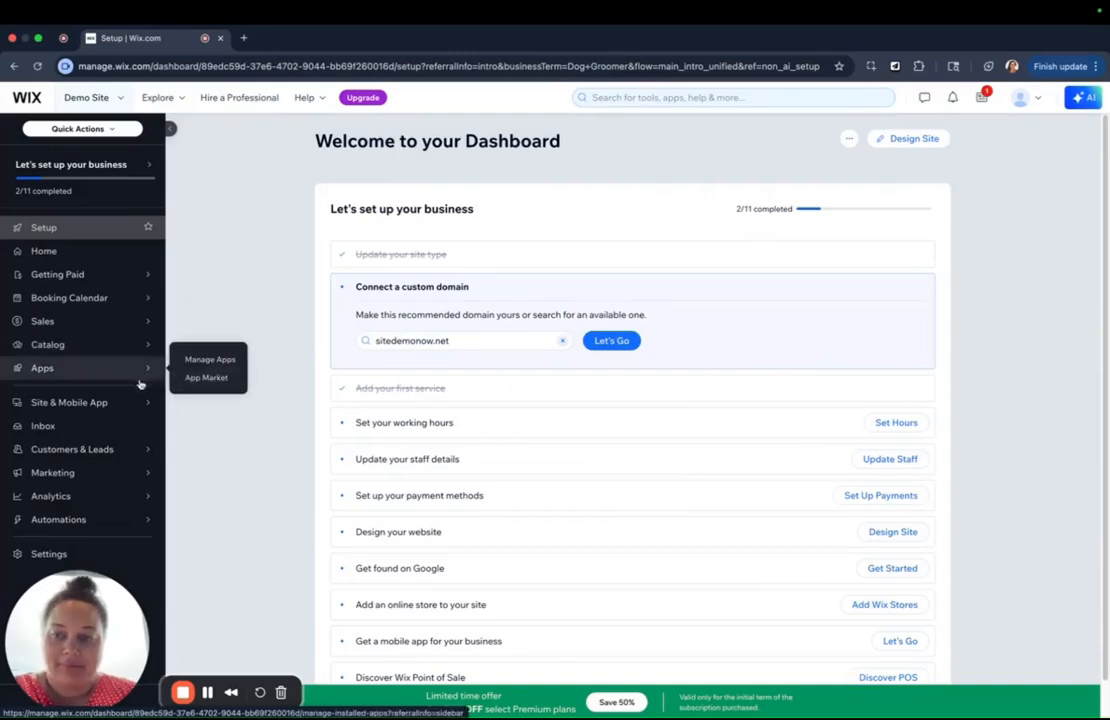
{"action": "mouse_move", "coordinate": [145, 406]}
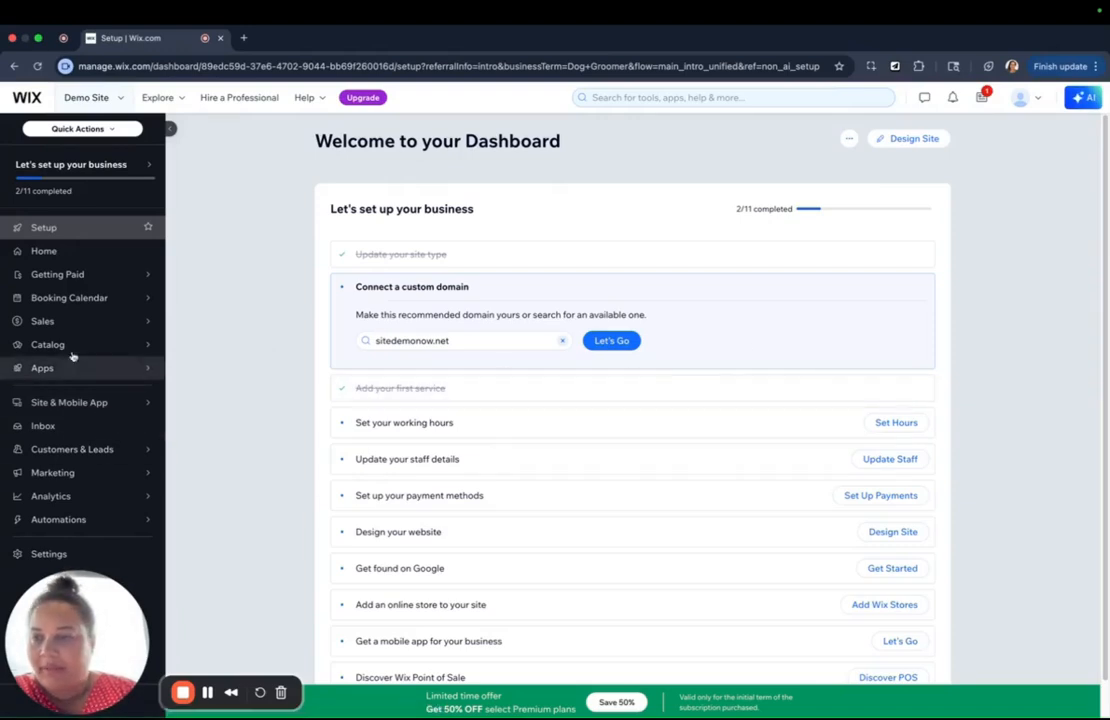
Start designing the site by picking a template to customize
{"action": "left_click", "coordinate": [912, 138]}
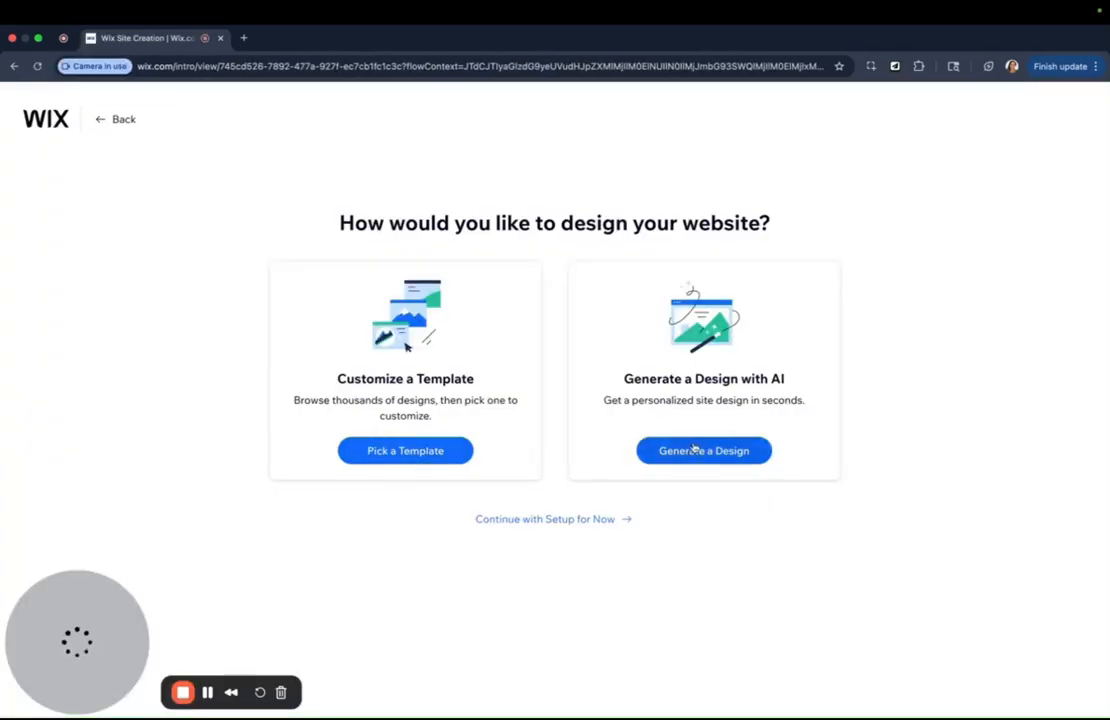
{"action": "left_click", "coordinate": [381, 441]}
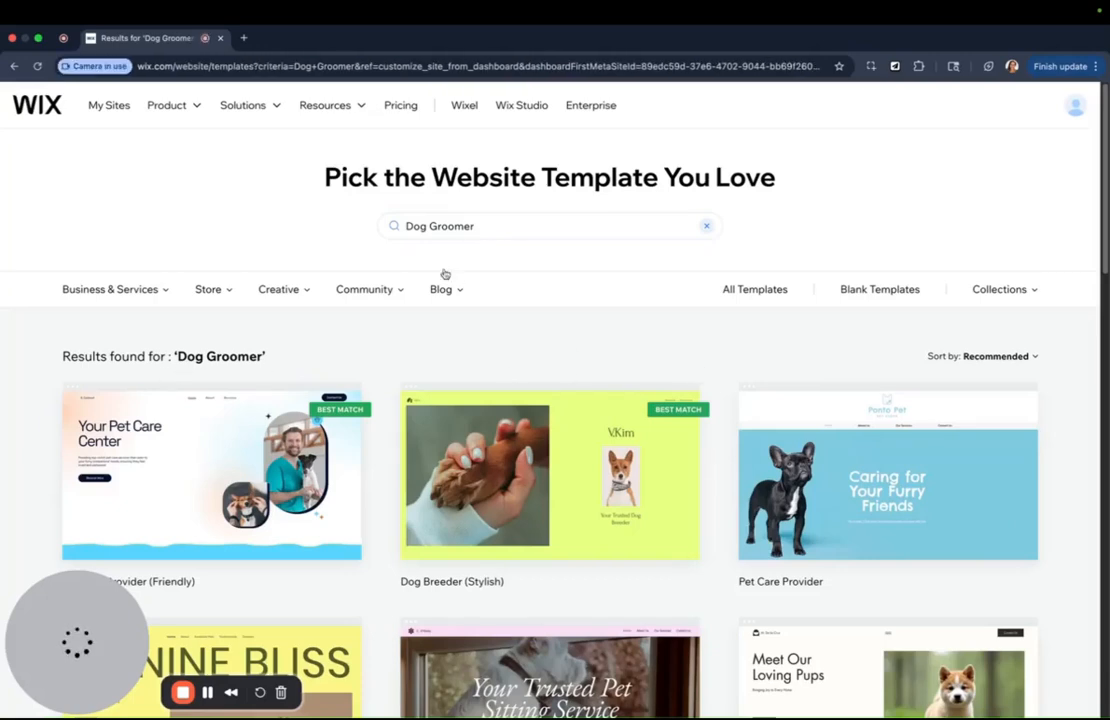
Browse the dog groomer template results, open a preview of the Pet Sitter (Inviting) template and dismiss its starting-point prompt
{"action": "mouse_move", "coordinate": [615, 505]}
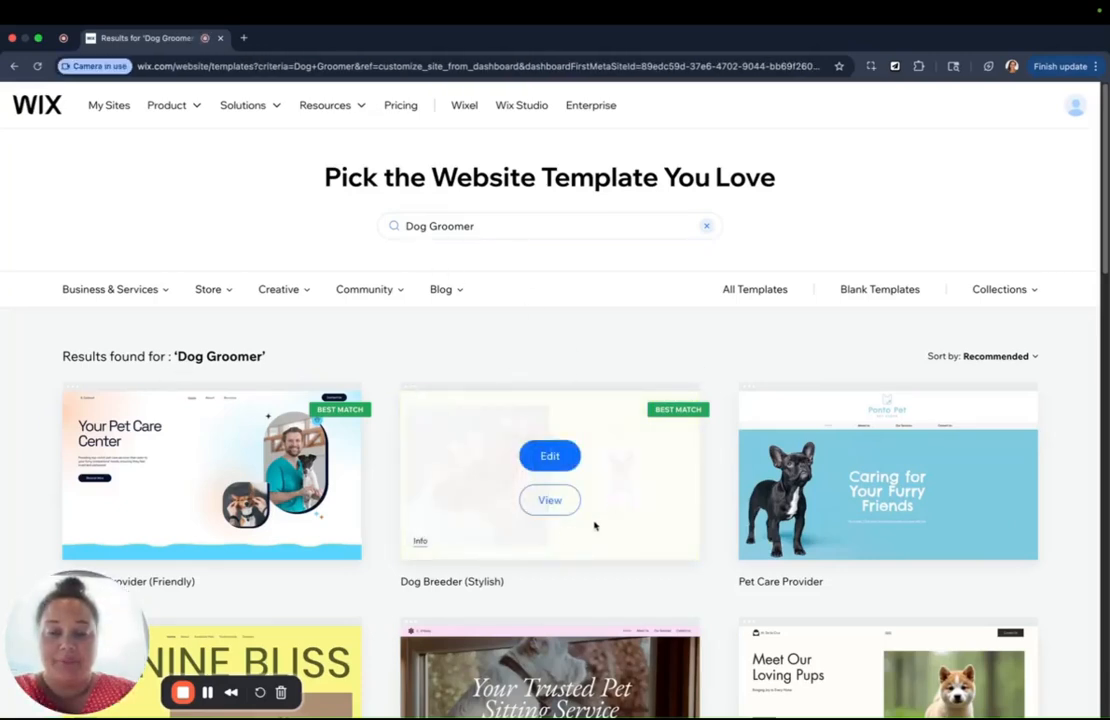
{"action": "scroll", "coordinate": [577, 584], "scroll_direction": "down", "scroll_amount": 2}
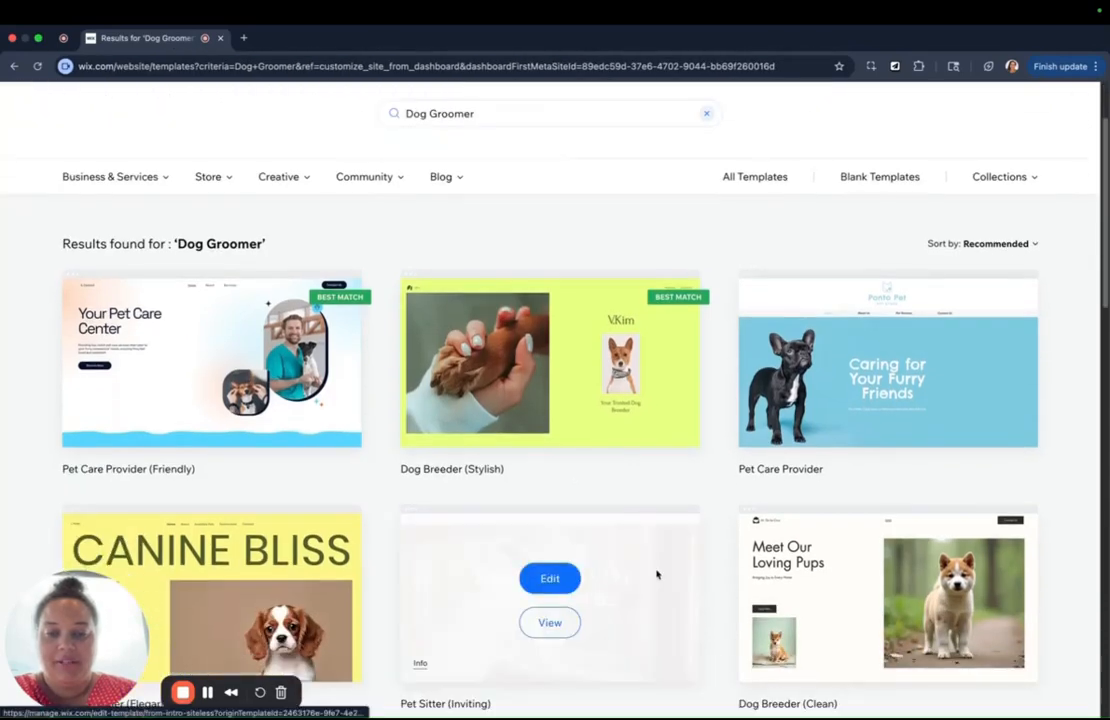
{"action": "scroll", "coordinate": [700, 530], "scroll_direction": "down", "scroll_amount": 6}
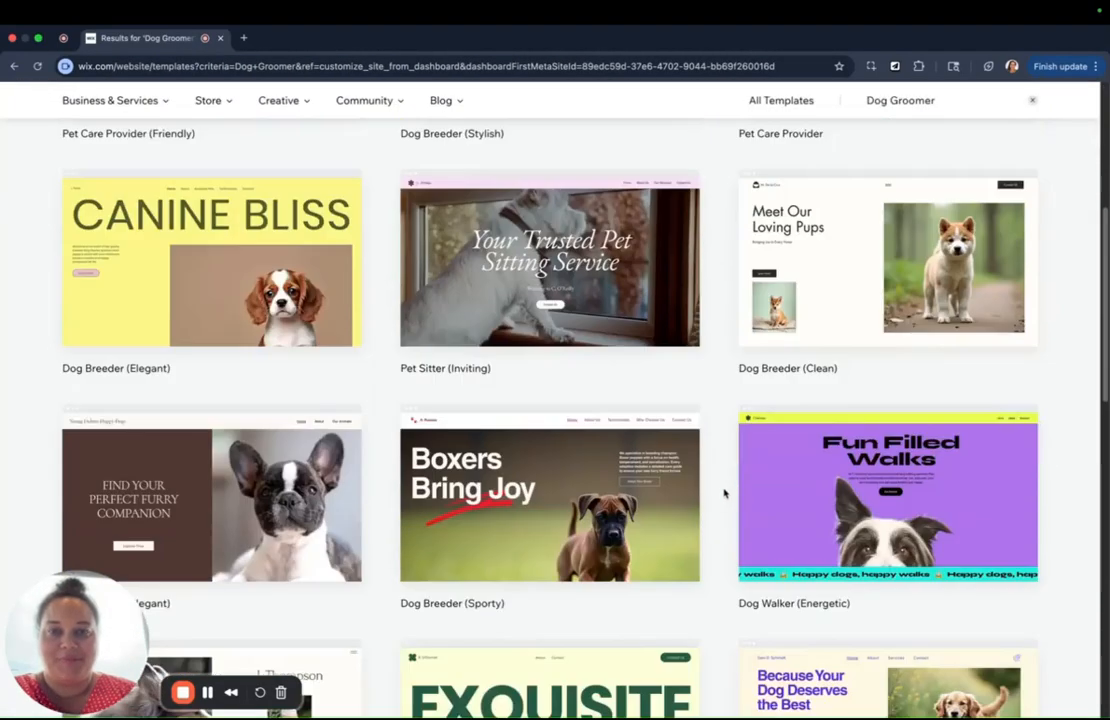
{"action": "scroll", "coordinate": [724, 493], "scroll_direction": "down", "scroll_amount": 1}
{"action": "scroll", "coordinate": [728, 564], "scroll_direction": "down", "scroll_amount": 5}
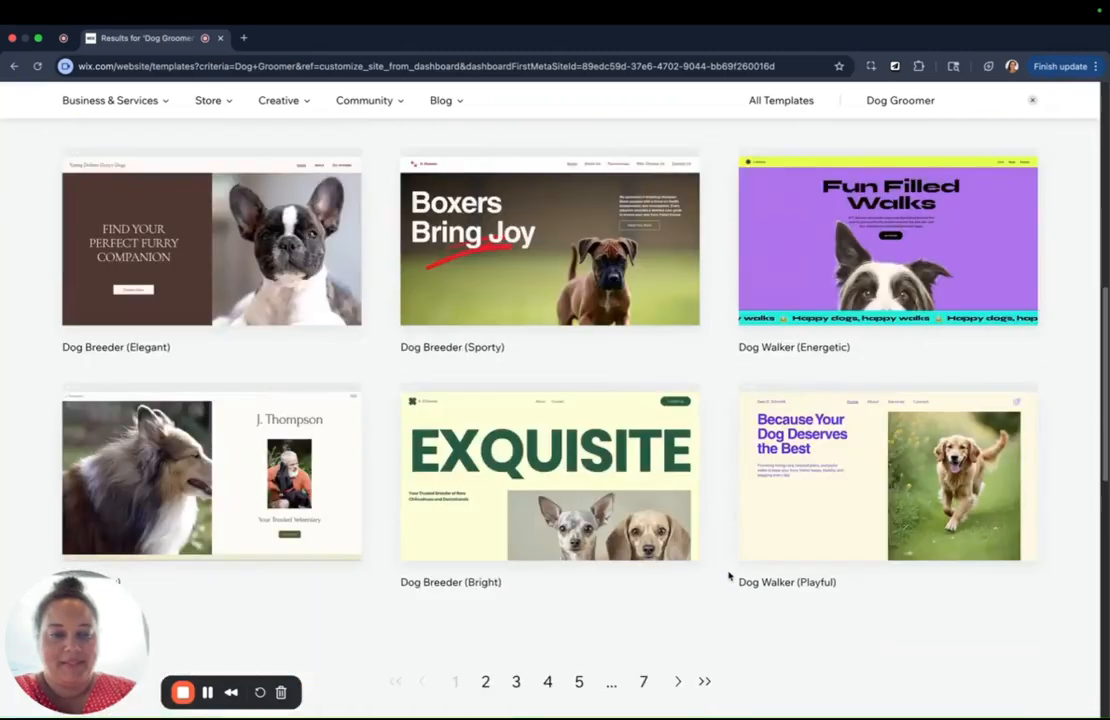
{"action": "scroll", "coordinate": [728, 576], "scroll_direction": "up", "scroll_amount": 8}
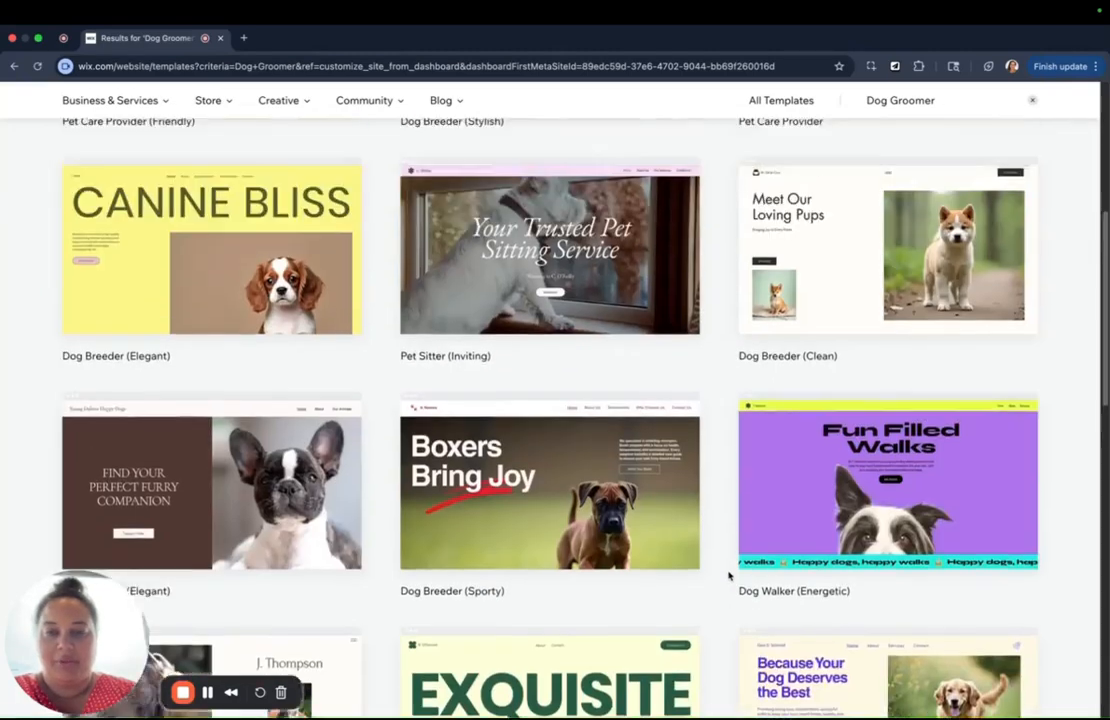
{"action": "mouse_move", "coordinate": [567, 375]}
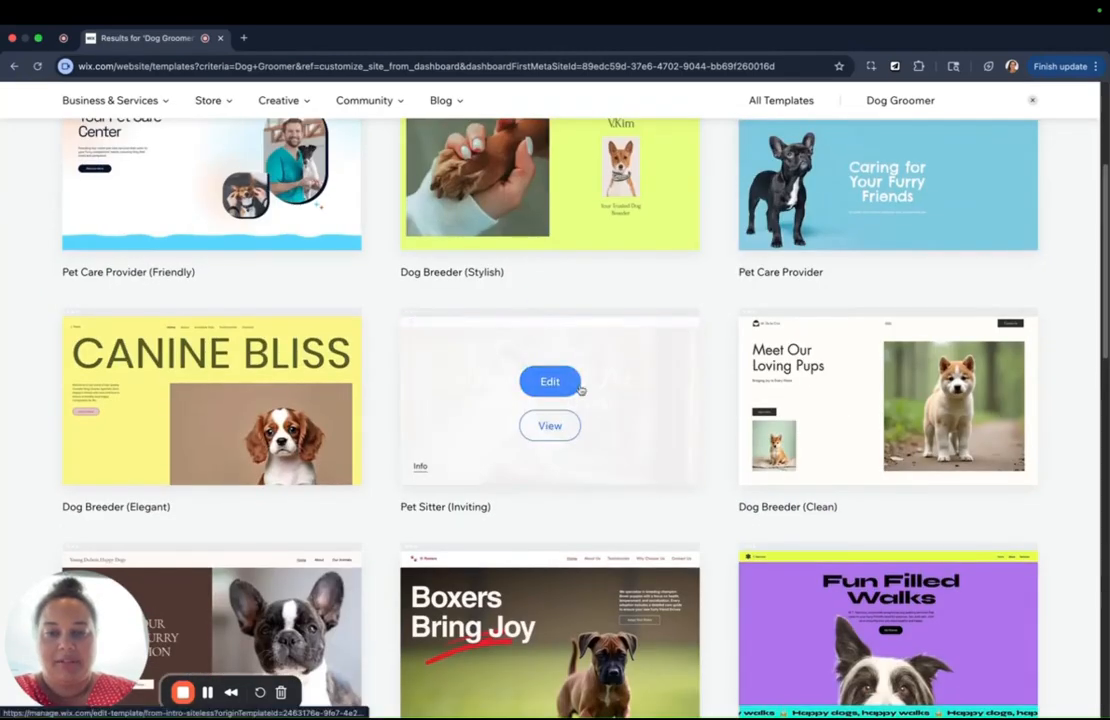
{"action": "left_click", "coordinate": [576, 428]}
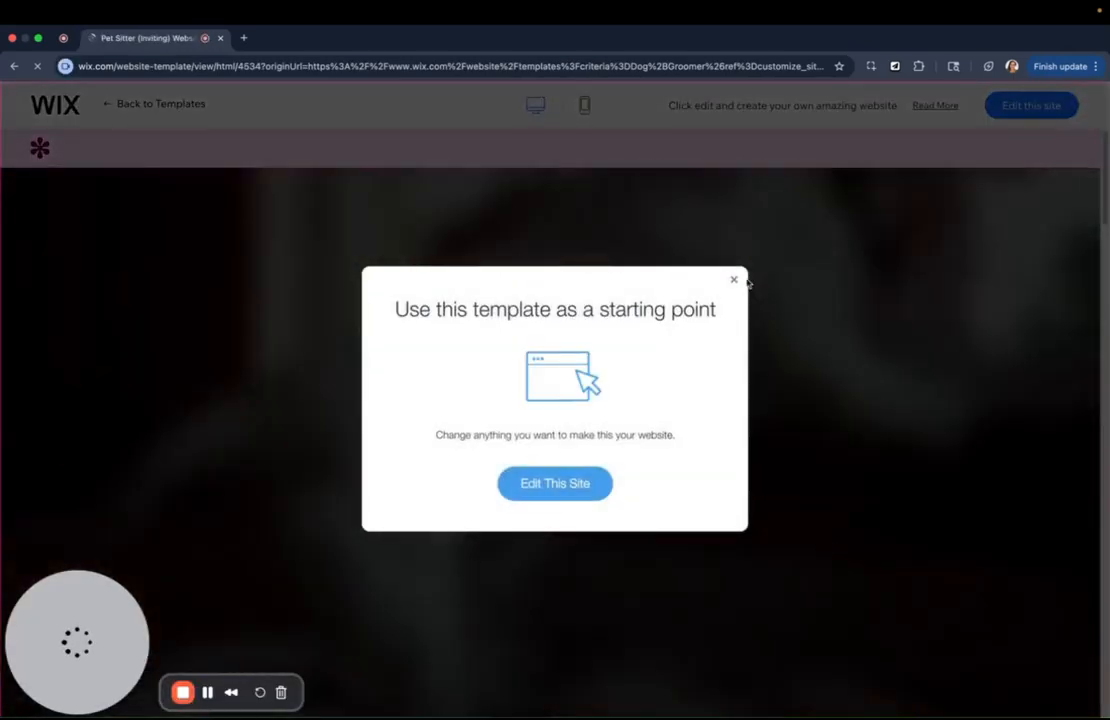
{"action": "left_click", "coordinate": [736, 284]}
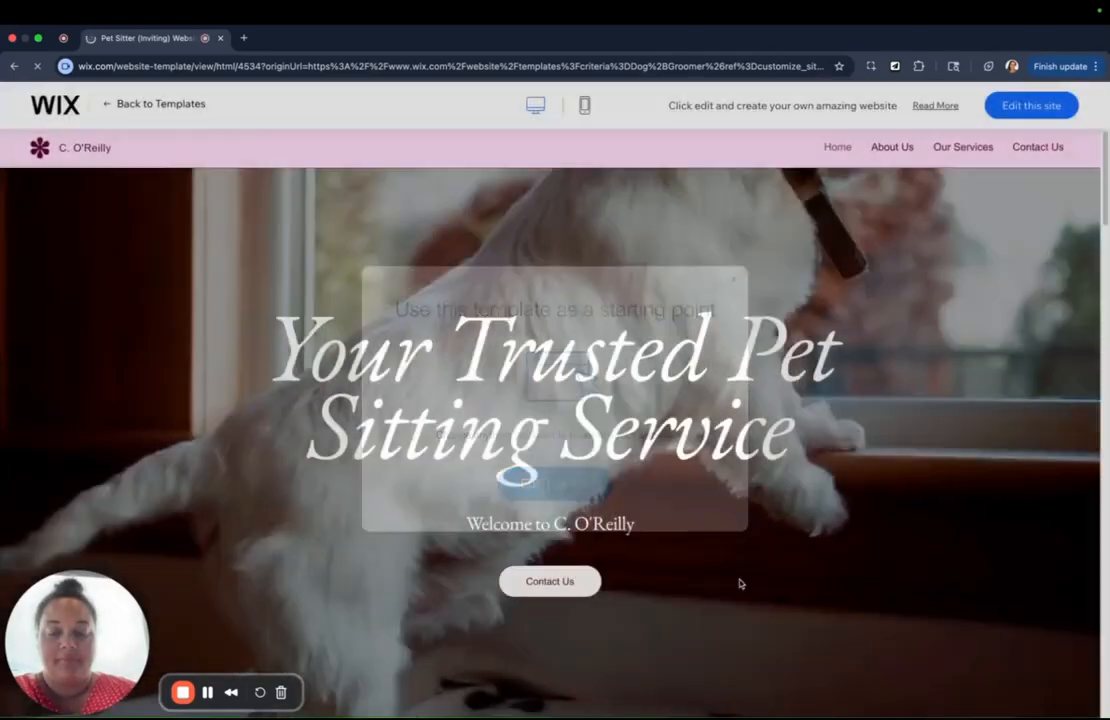
Review the template's full desktop layout from the hero through the services and contact sections
{"action": "scroll", "coordinate": [742, 596], "scroll_direction": "down", "scroll_amount": 3}
{"action": "scroll", "coordinate": [745, 608], "scroll_direction": "down", "scroll_amount": 5}
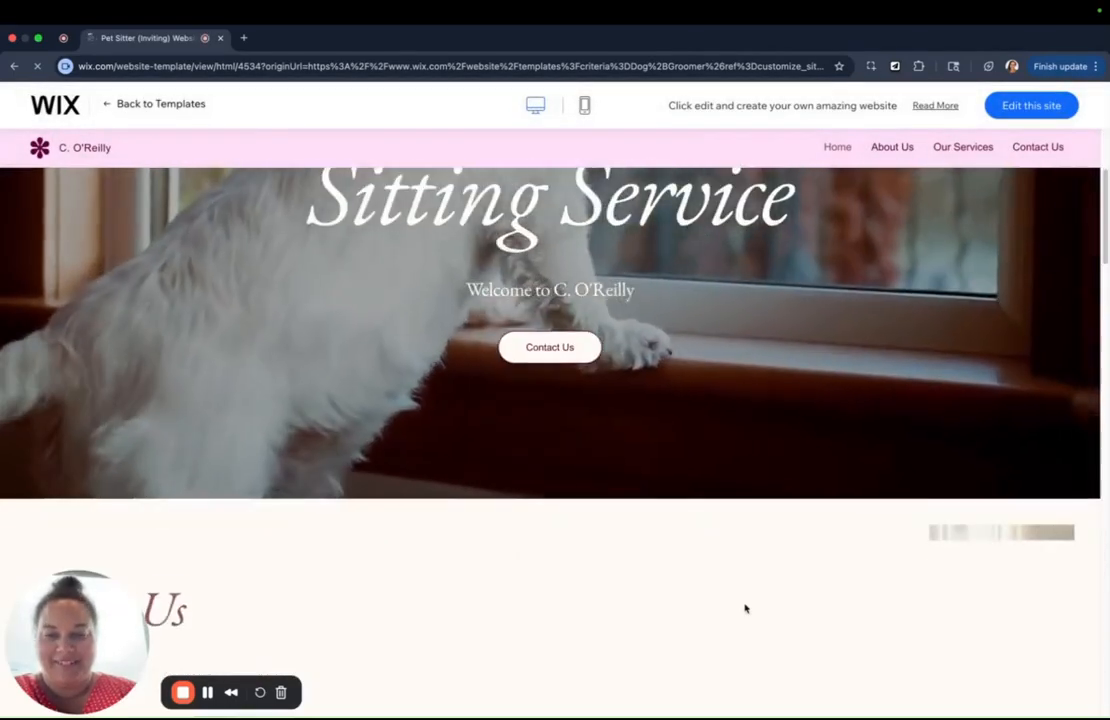
{"action": "scroll", "coordinate": [786, 523], "scroll_direction": "down", "scroll_amount": 5}
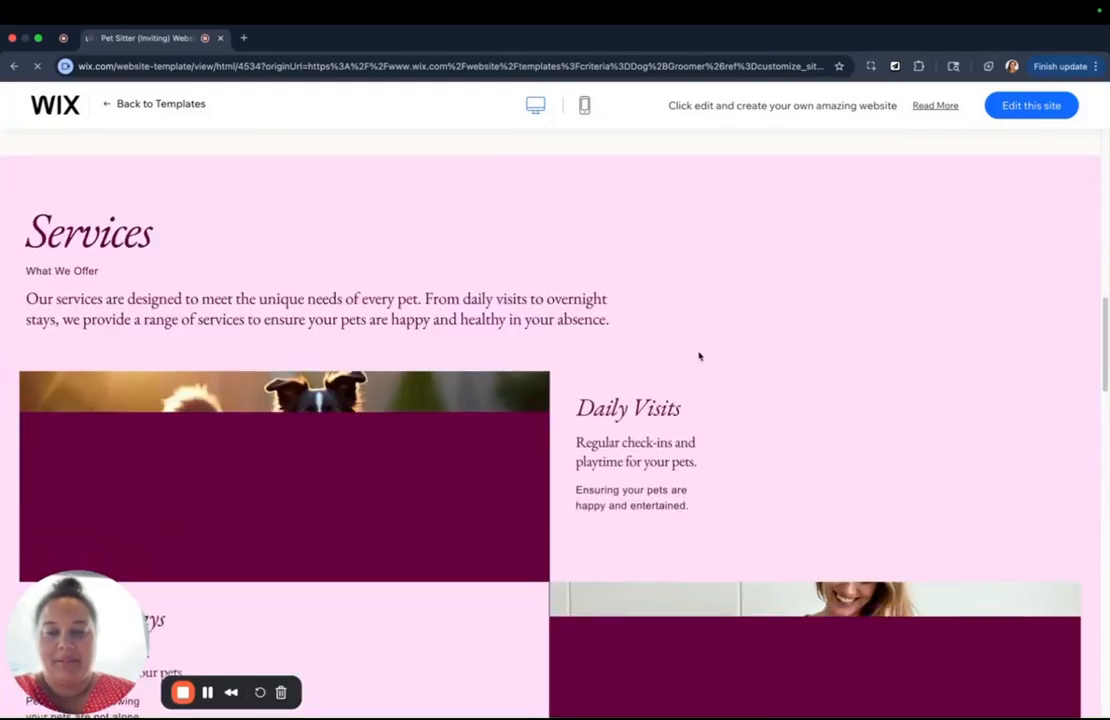
{"action": "scroll", "coordinate": [654, 310], "scroll_direction": "down", "scroll_amount": 10}
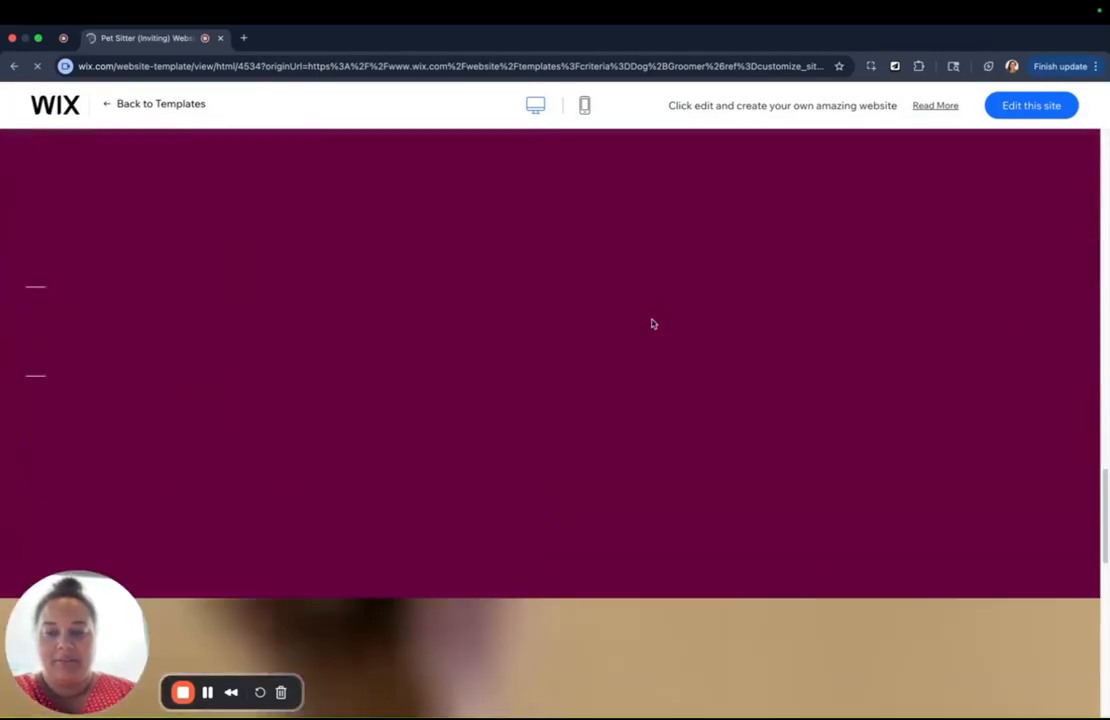
{"action": "scroll", "coordinate": [518, 391], "scroll_direction": "down", "scroll_amount": 5}
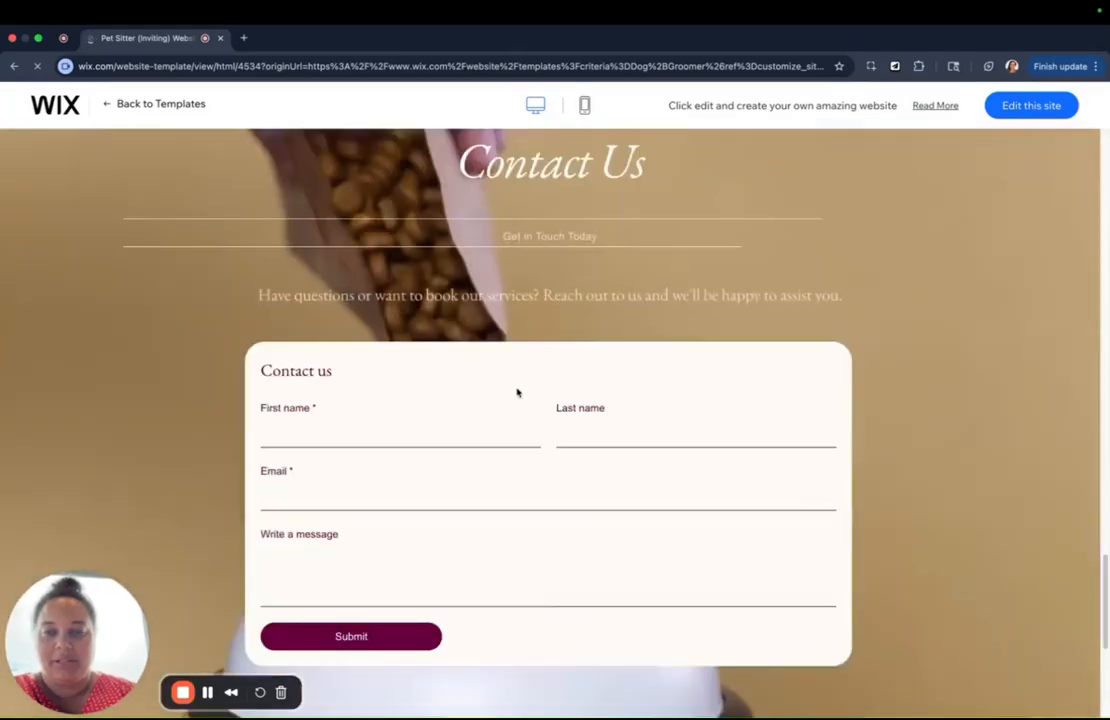
{"action": "scroll", "coordinate": [518, 392], "scroll_direction": "down", "scroll_amount": 4}
{"action": "scroll", "coordinate": [520, 391], "scroll_direction": "up", "scroll_amount": 20}
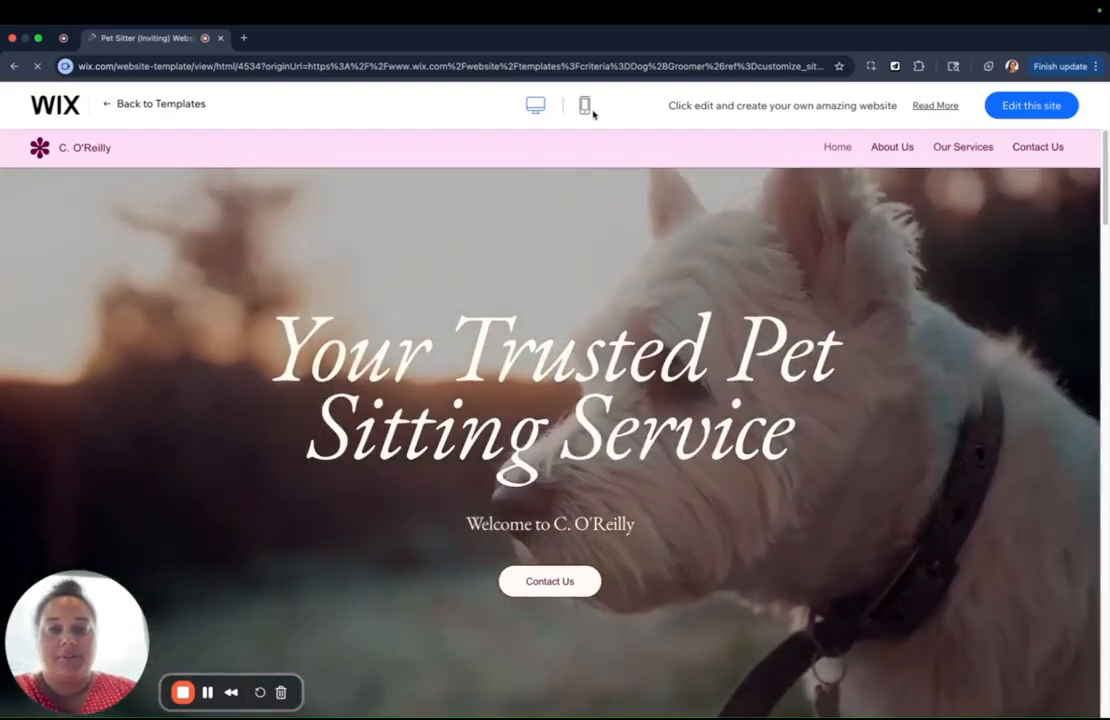
Switch the template preview to the mobile view and review how its sections appear on a phone
{"action": "left_click", "coordinate": [589, 110]}
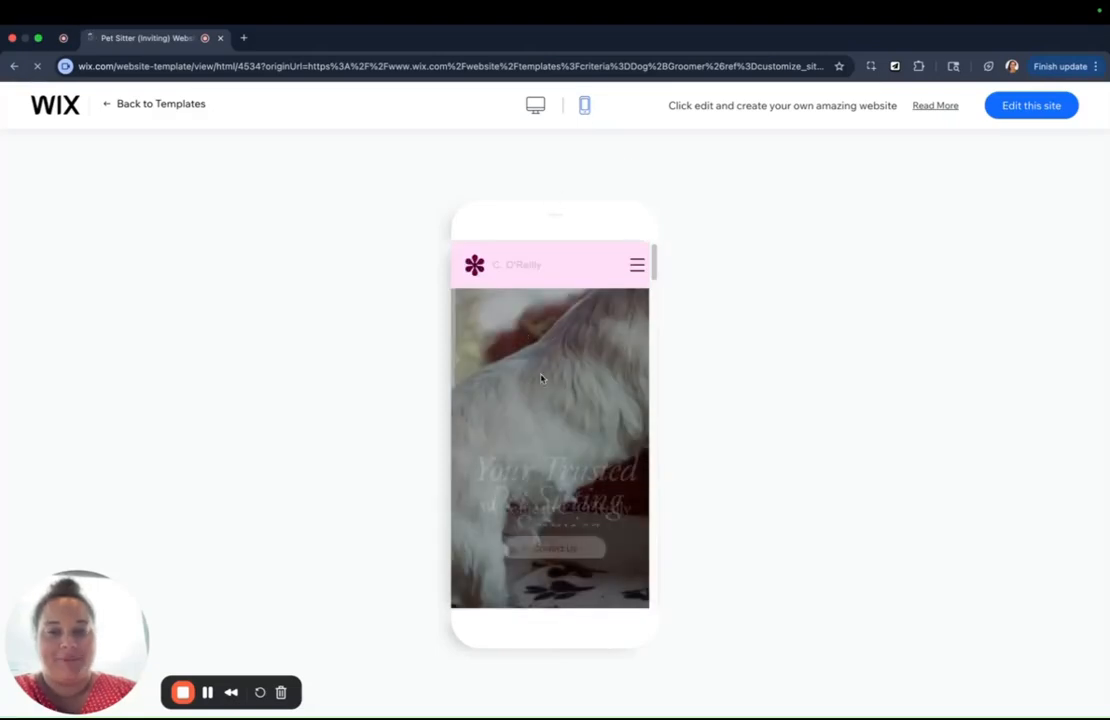
{"action": "scroll", "coordinate": [535, 466], "scroll_direction": "down", "scroll_amount": 3}
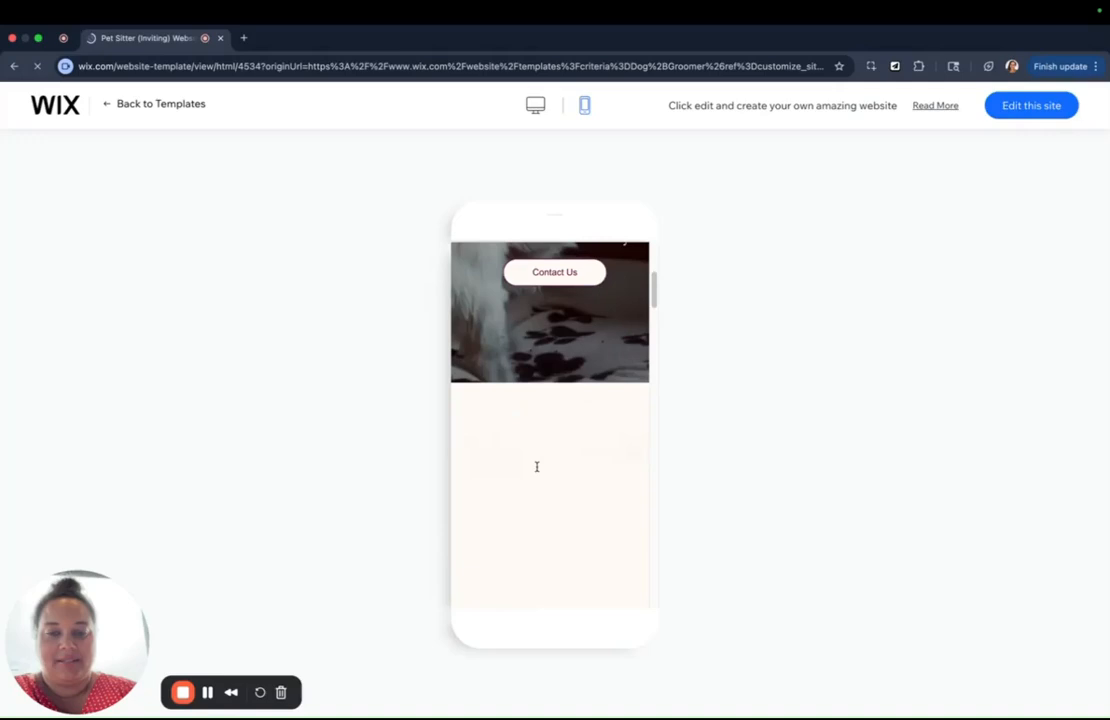
{"action": "scroll", "coordinate": [537, 470], "scroll_direction": "down", "scroll_amount": 6}
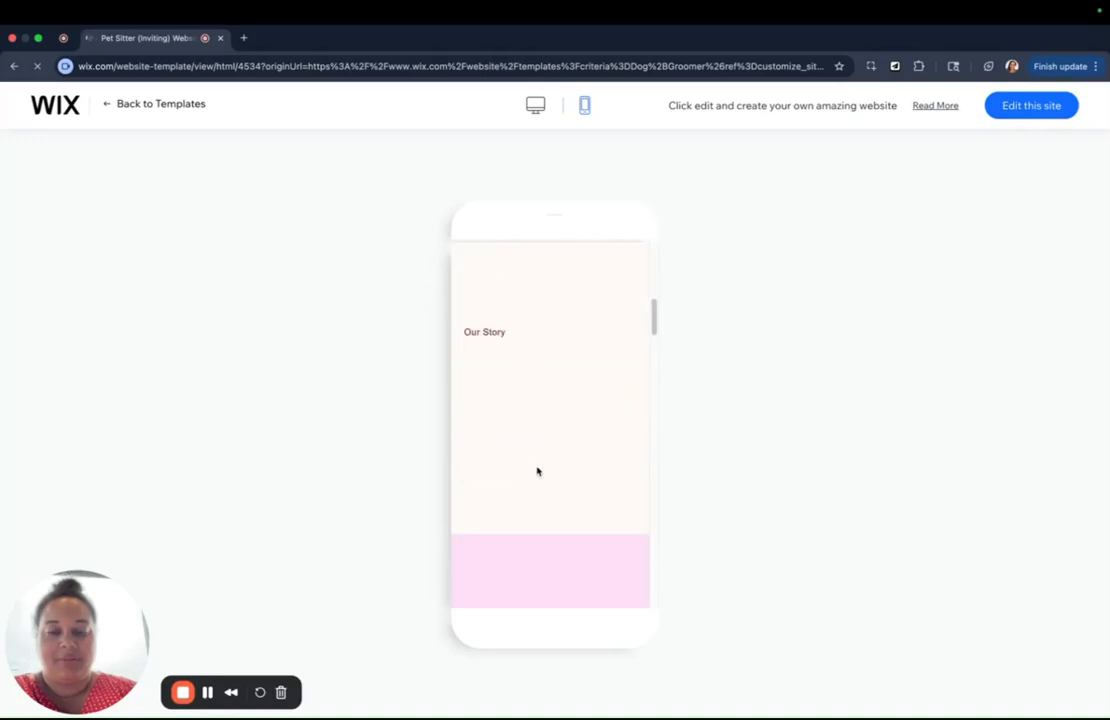
{"action": "scroll", "coordinate": [538, 472], "scroll_direction": "down", "scroll_amount": 6}
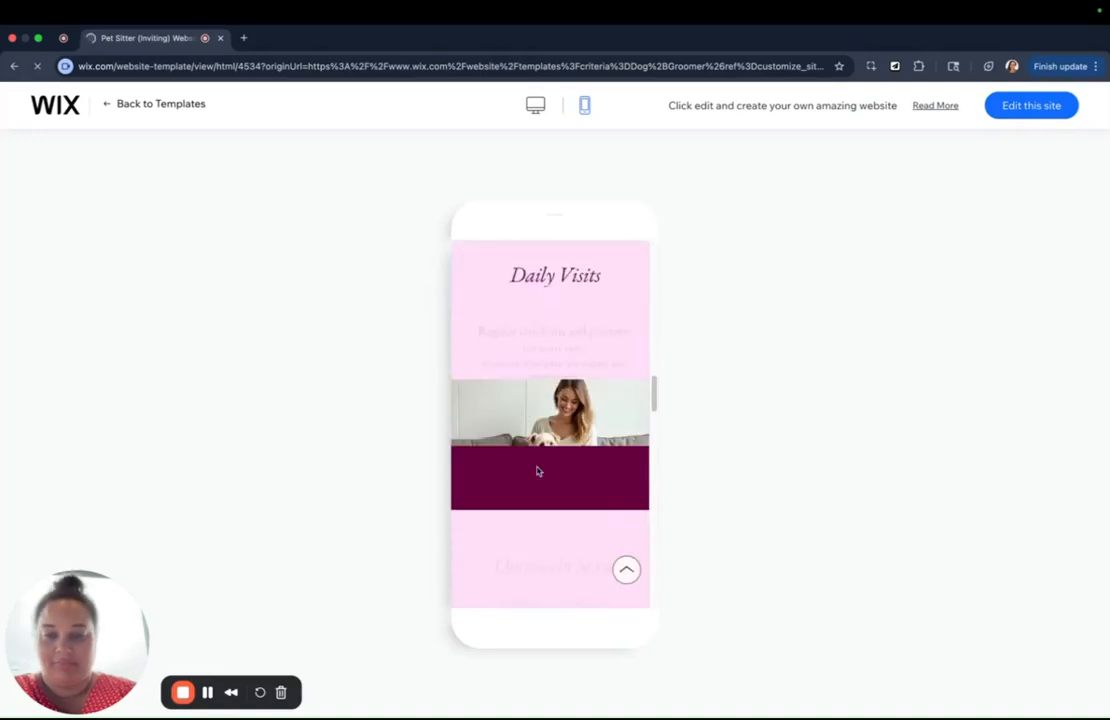
{"action": "scroll", "coordinate": [537, 474], "scroll_direction": "up", "scroll_amount": 5}
{"action": "scroll", "coordinate": [557, 400], "scroll_direction": "up", "scroll_amount": 10}
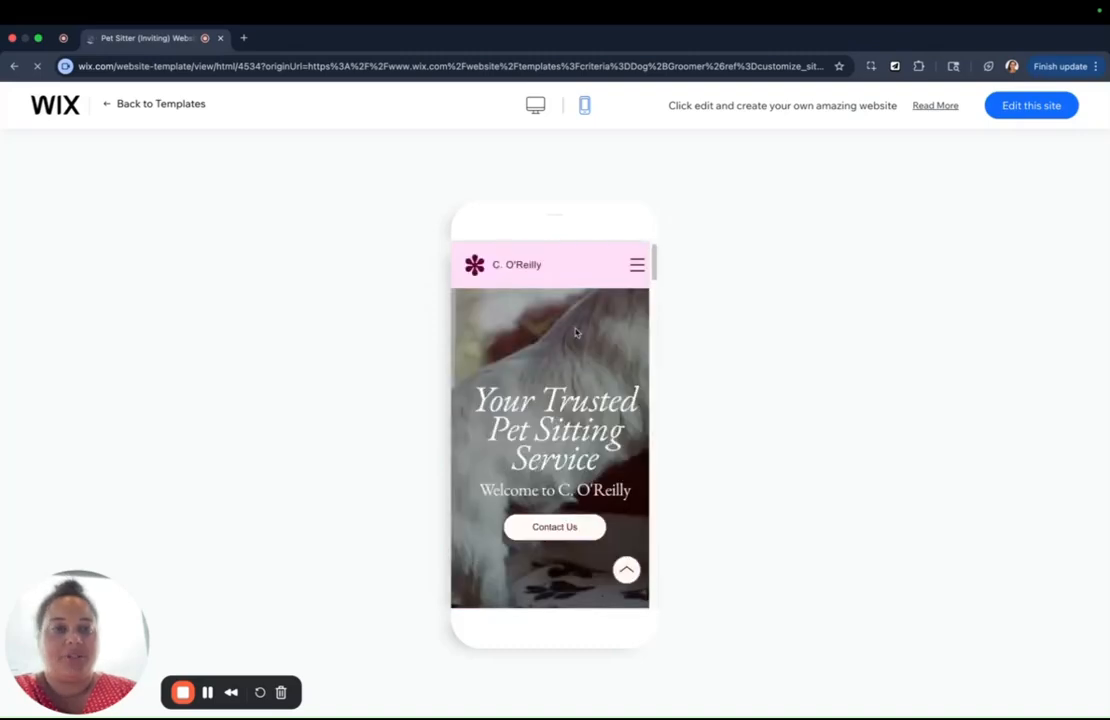
Start editing the site with this template and dismiss the offer to enhance the AI content
{"action": "left_click", "coordinate": [1028, 106]}
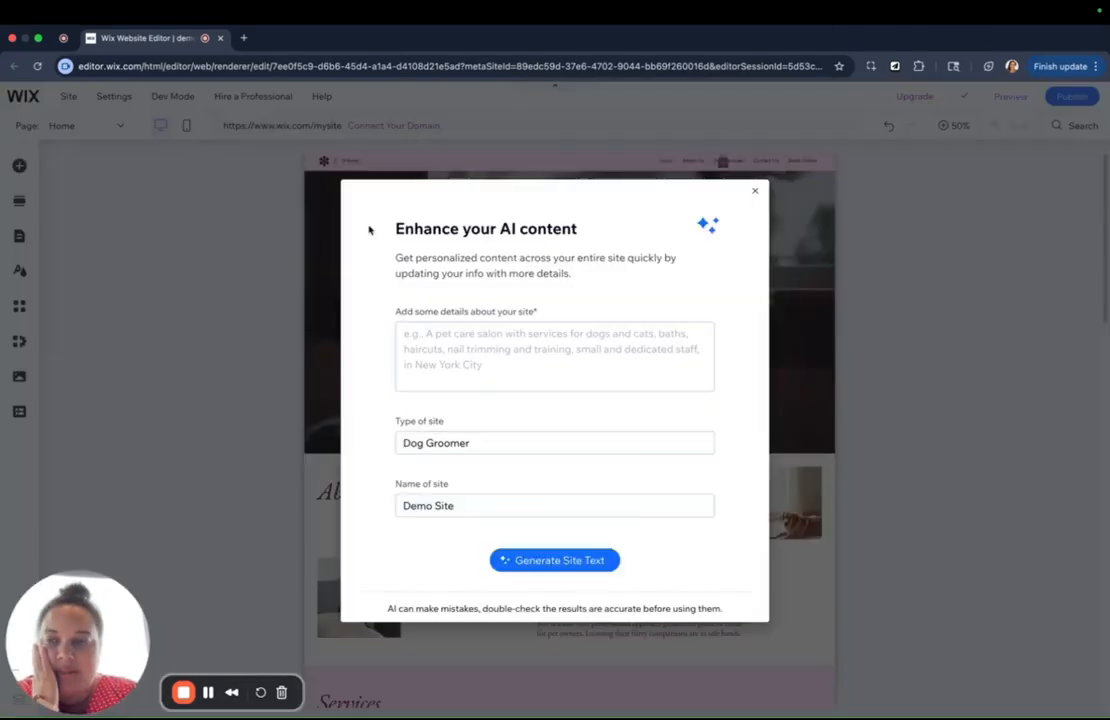
{"action": "left_click", "coordinate": [755, 192]}
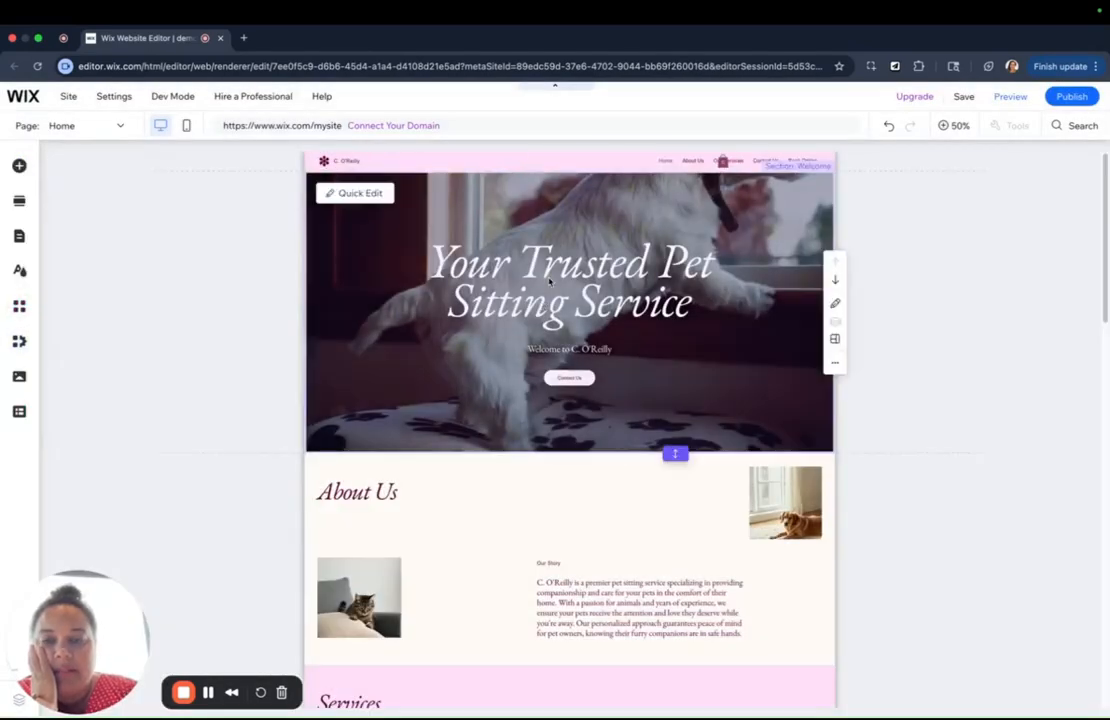
Replace the "Your Trusted Pet Sitting Service" hero heading with "Demo Site"
{"action": "left_click", "coordinate": [541, 306]}
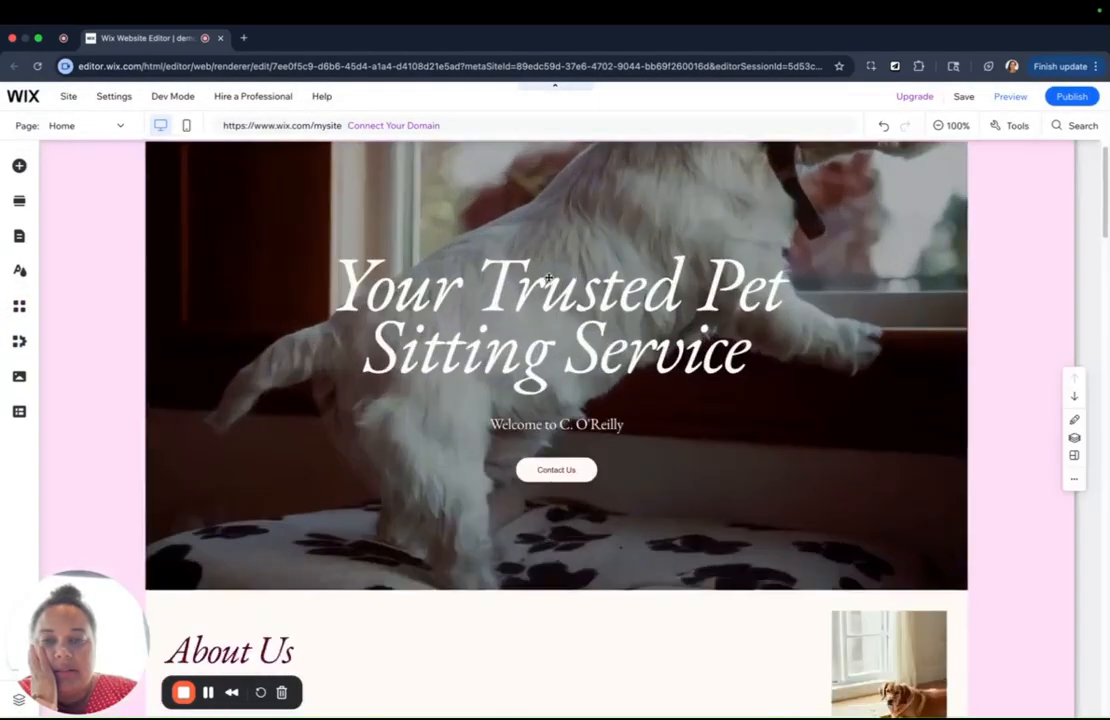
{"action": "left_click", "coordinate": [528, 354]}
{"action": "double_click", "coordinate": [528, 353]}
{"action": "key", "text": "super+a"}
{"action": "type", "text": "Demo So"}
{"action": "key", "text": "BackSpace"}
{"action": "type", "text": "ite"}
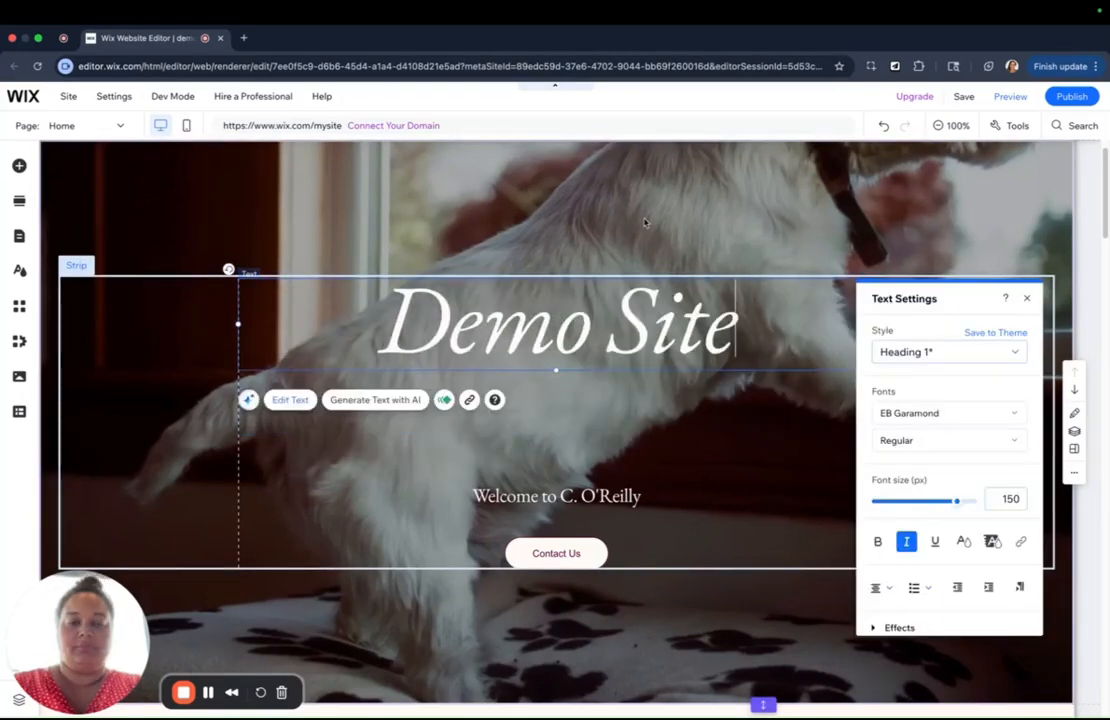
Change the whole hero heading's font to Cookie, keeping the font size at 150 px
{"action": "left_click", "coordinate": [935, 413]}
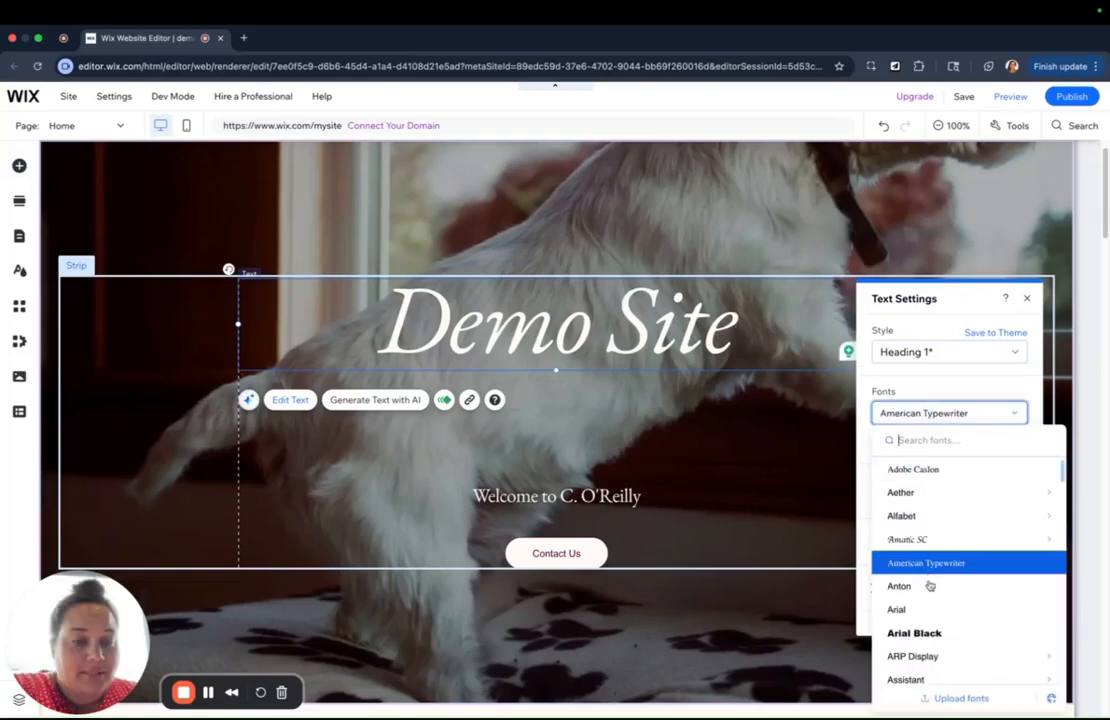
{"action": "left_click", "coordinate": [926, 638]}
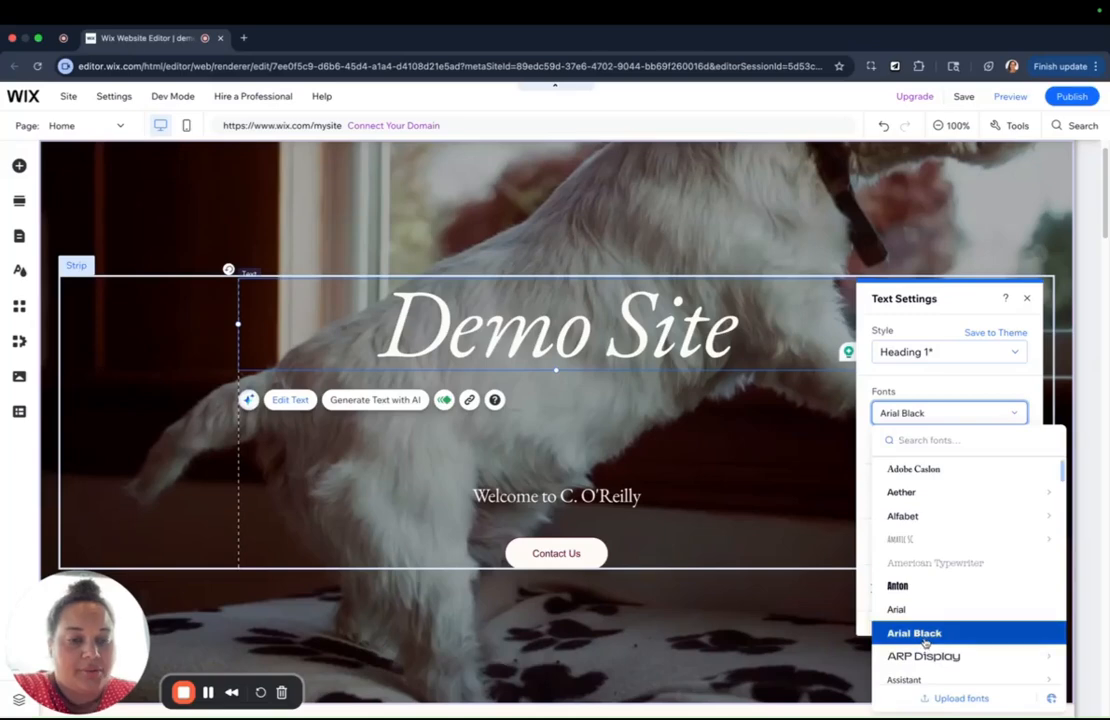
{"action": "triple_click", "coordinate": [627, 302]}
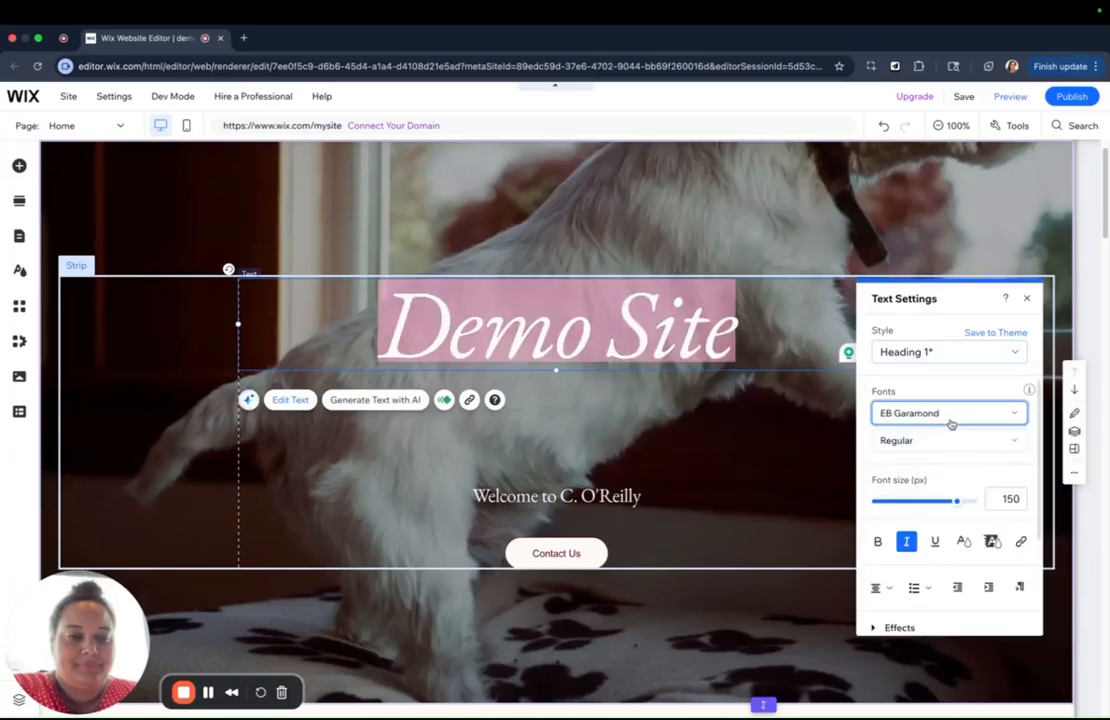
{"action": "left_click", "coordinate": [1000, 413]}
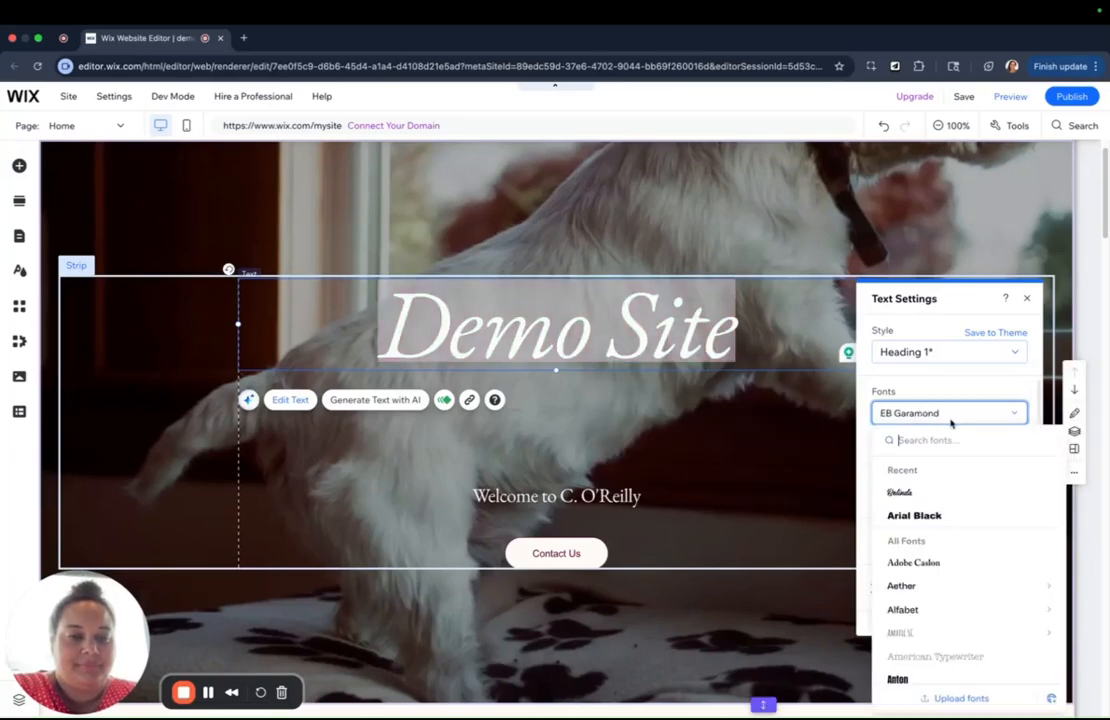
{"action": "left_click", "coordinate": [944, 490]}
{"action": "left_click", "coordinate": [931, 414]}
{"action": "scroll", "coordinate": [949, 600], "scroll_direction": "down", "scroll_amount": 10}
{"action": "scroll", "coordinate": [940, 600], "scroll_direction": "down", "scroll_amount": 8}
{"action": "mouse_move", "coordinate": [926, 648]}
{"action": "scroll", "coordinate": [926, 645], "scroll_direction": "up", "scroll_amount": 4}
{"action": "left_click", "coordinate": [932, 600]}
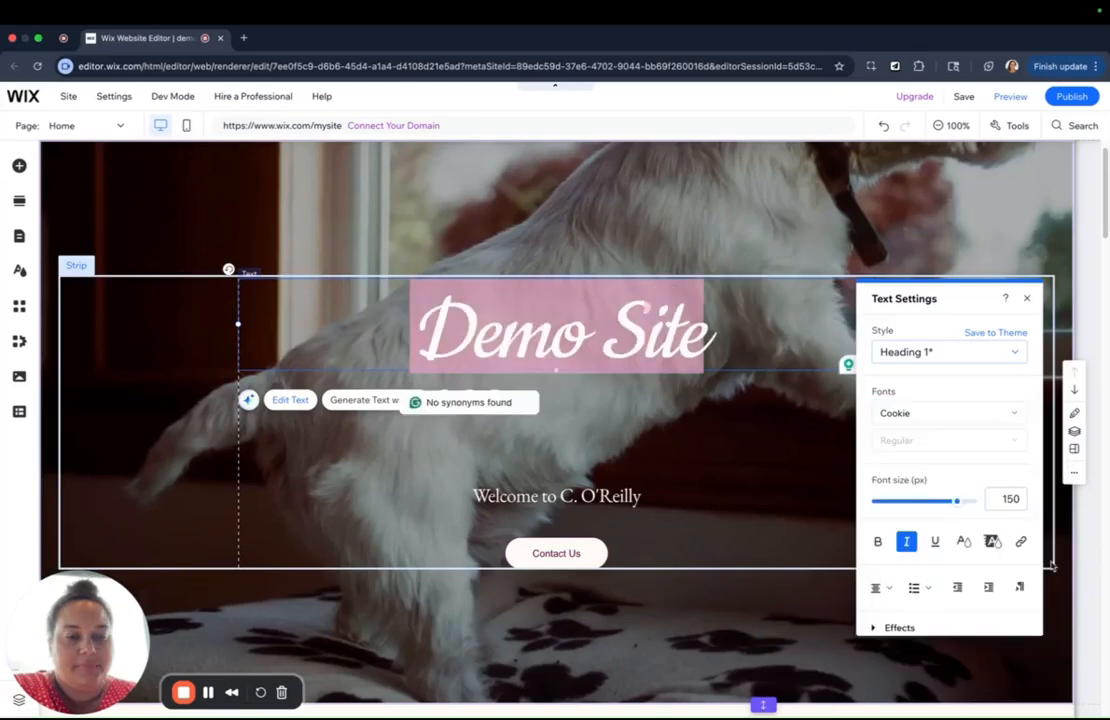
{"action": "mouse_move", "coordinate": [964, 503]}
{"action": "left_mouse_down"}
{"action": "mouse_move", "coordinate": [924, 502]}
{"action": "mouse_move", "coordinate": [960, 502]}
{"action": "left_mouse_up"}
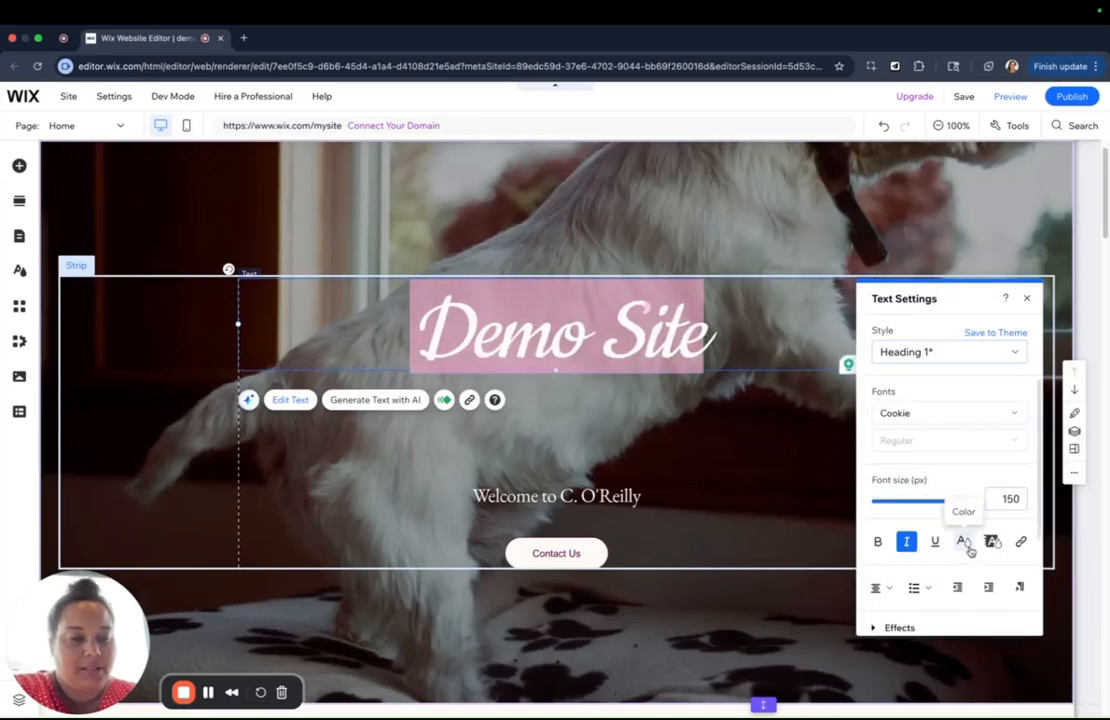
{"action": "left_click", "coordinate": [785, 468]}
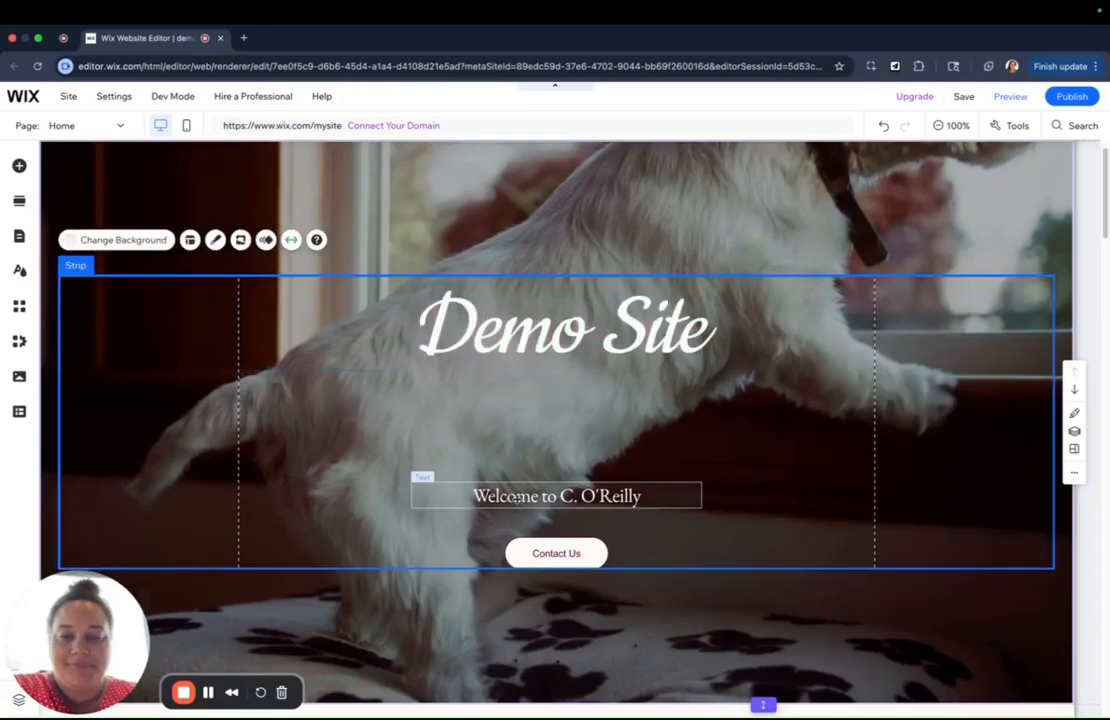
Delete the small welcome line above the Contact Us button and change the hero heading to "Welcome!"
{"action": "left_click", "coordinate": [567, 496]}
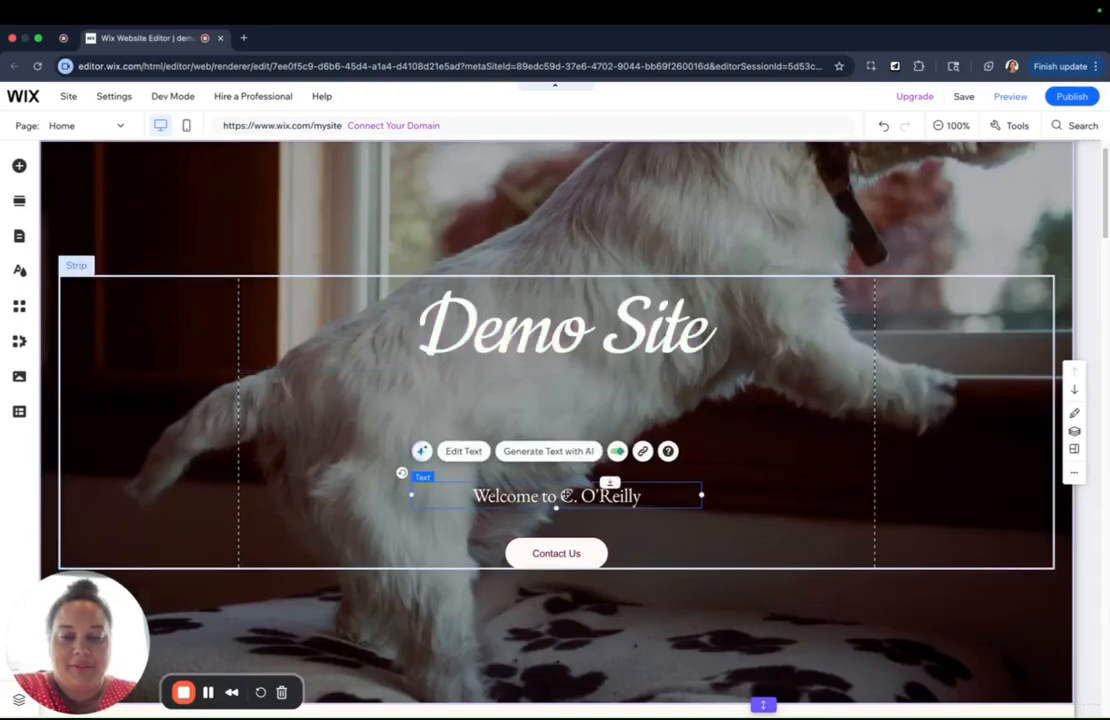
{"action": "double_click", "coordinate": [565, 495]}
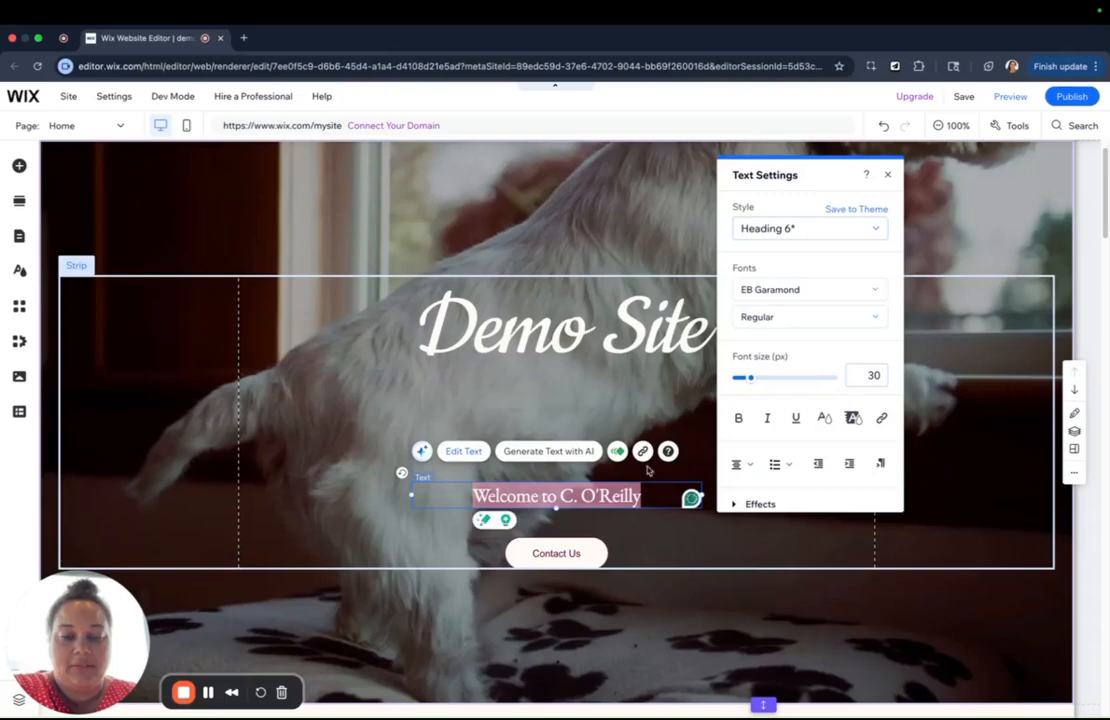
{"action": "left_click", "coordinate": [698, 508]}
{"action": "left_click", "coordinate": [661, 502]}
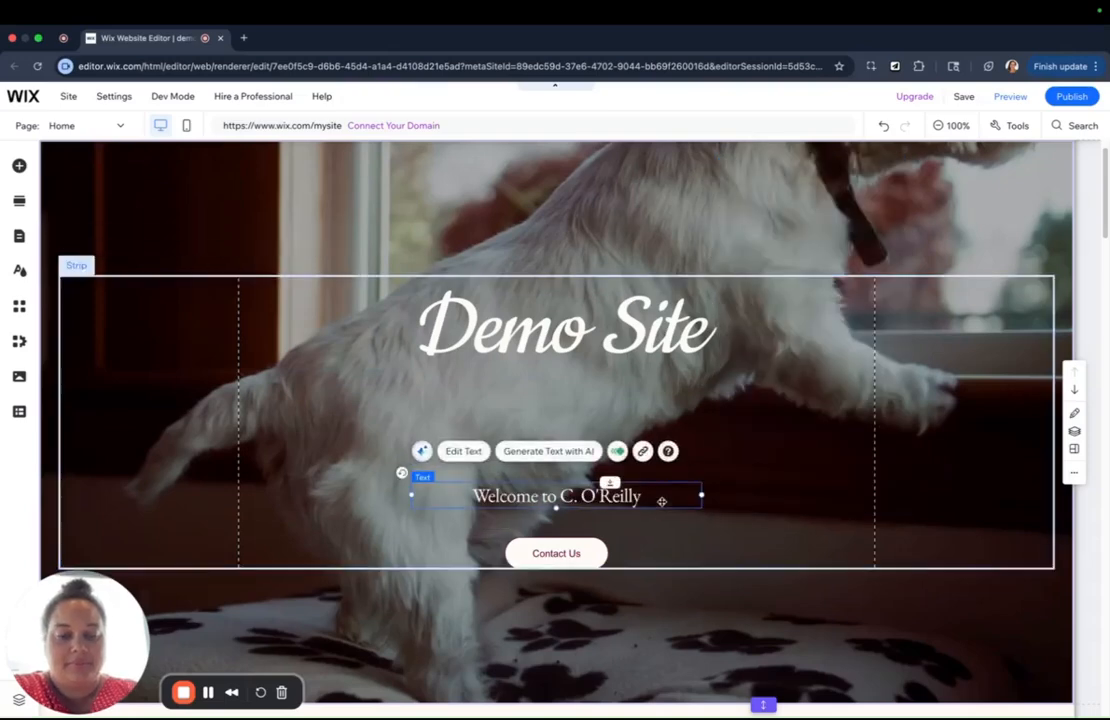
{"action": "key", "text": "Delete"}
{"action": "double_click", "coordinate": [565, 325]}
{"action": "type", "text": "Welcome!"}
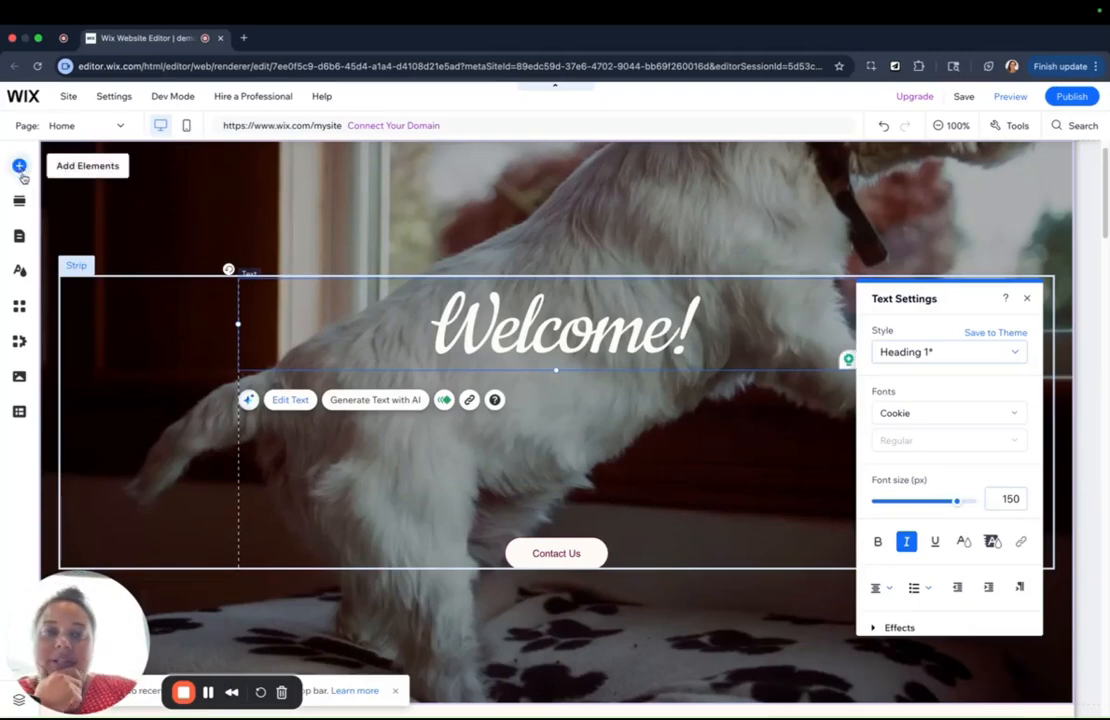
Look through the text elements that can be added, from themed text and titles to collapsible text, text masks and related apps
{"action": "left_click", "coordinate": [20, 166]}
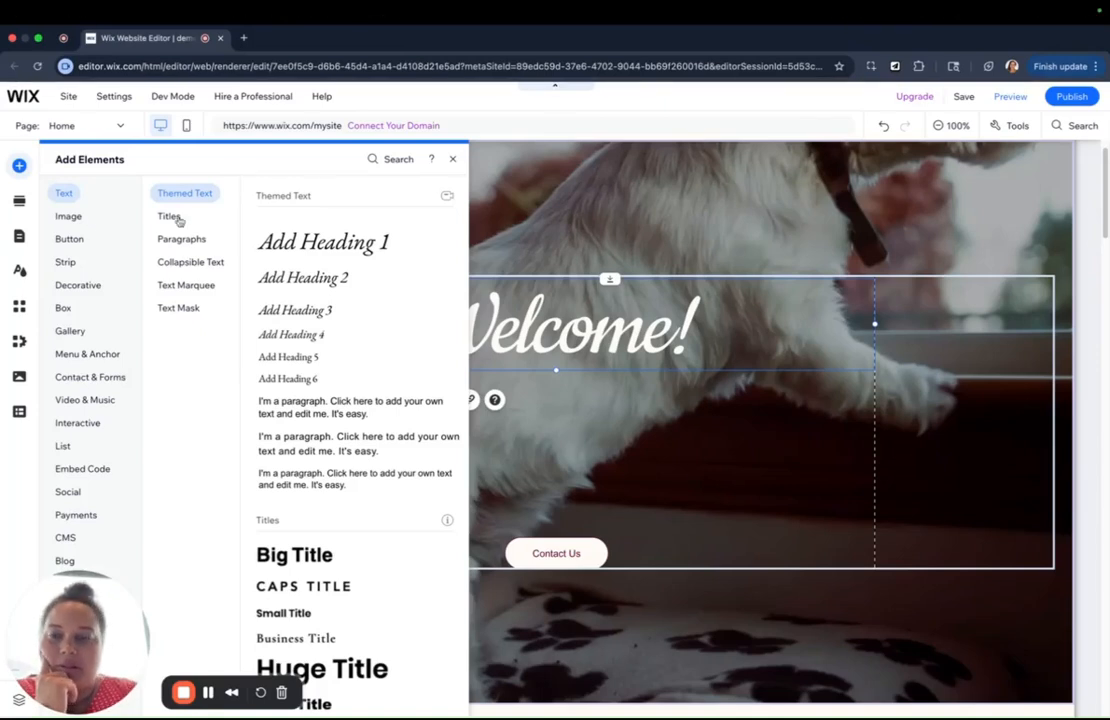
{"action": "scroll", "coordinate": [293, 533], "scroll_direction": "down", "scroll_amount": 5}
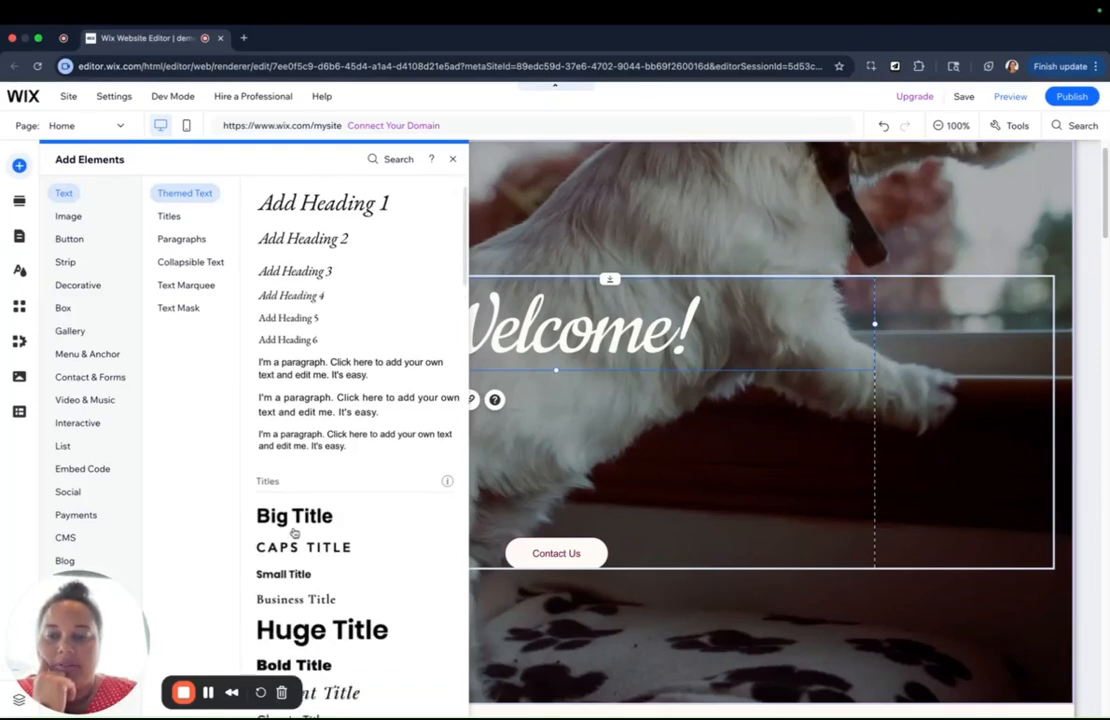
{"action": "scroll", "coordinate": [370, 663], "scroll_direction": "down", "scroll_amount": 5}
{"action": "scroll", "coordinate": [340, 580], "scroll_direction": "down", "scroll_amount": 2}
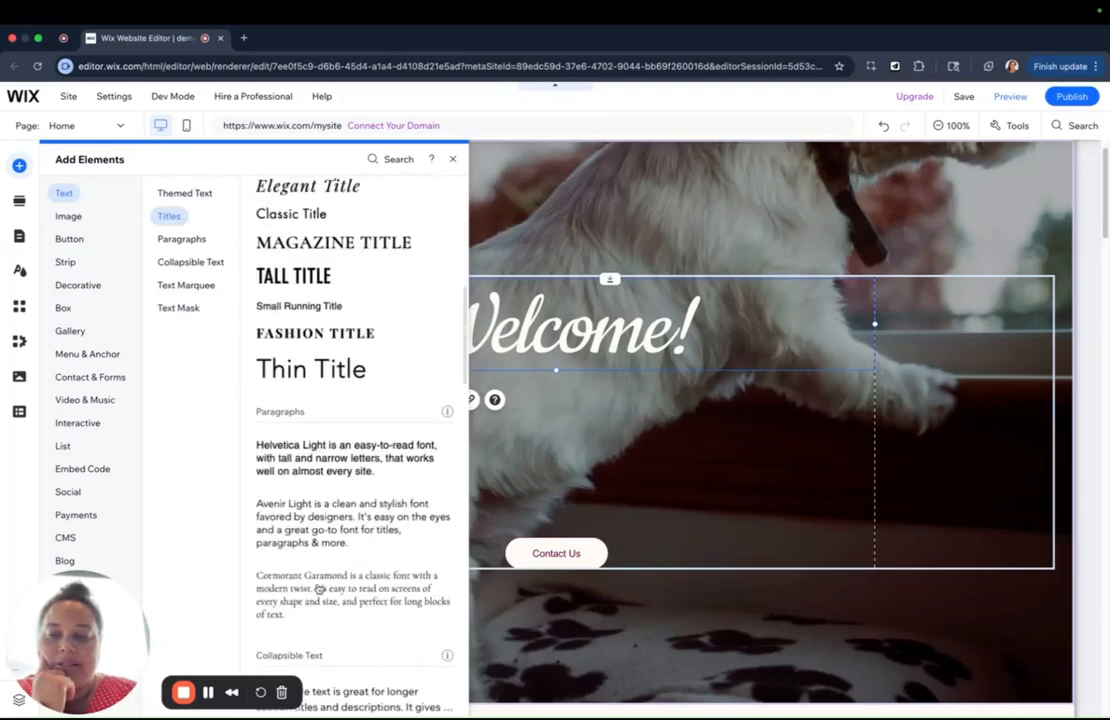
{"action": "scroll", "coordinate": [280, 566], "scroll_direction": "down", "scroll_amount": 3}
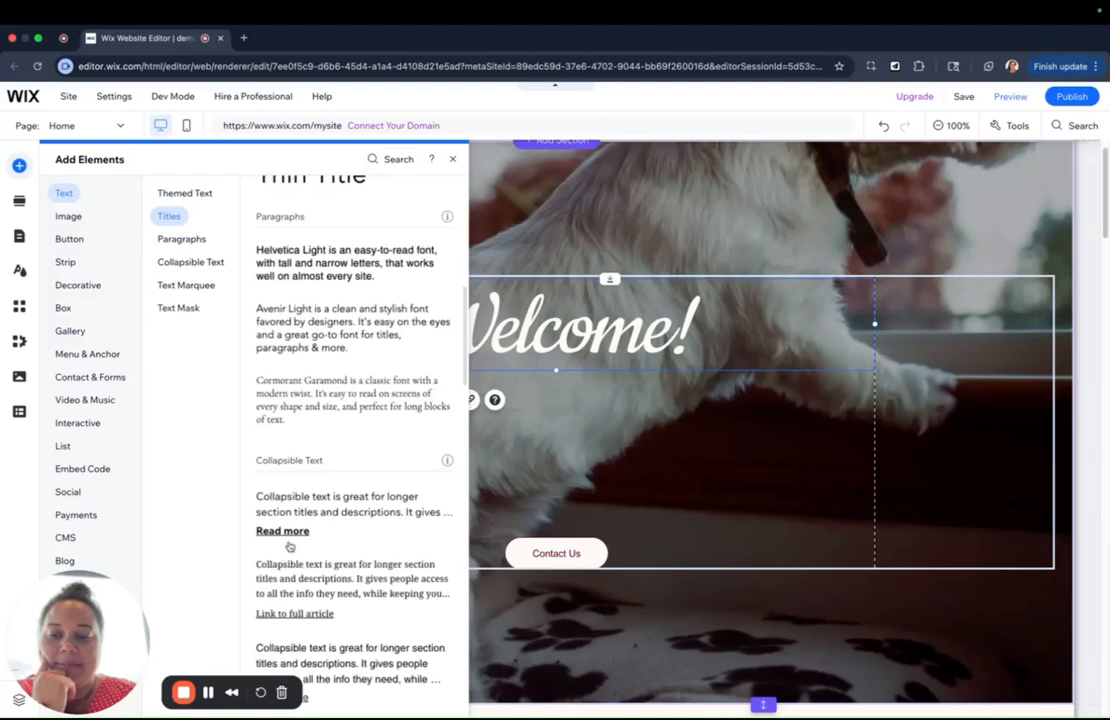
{"action": "scroll", "coordinate": [290, 550], "scroll_direction": "down", "scroll_amount": 3}
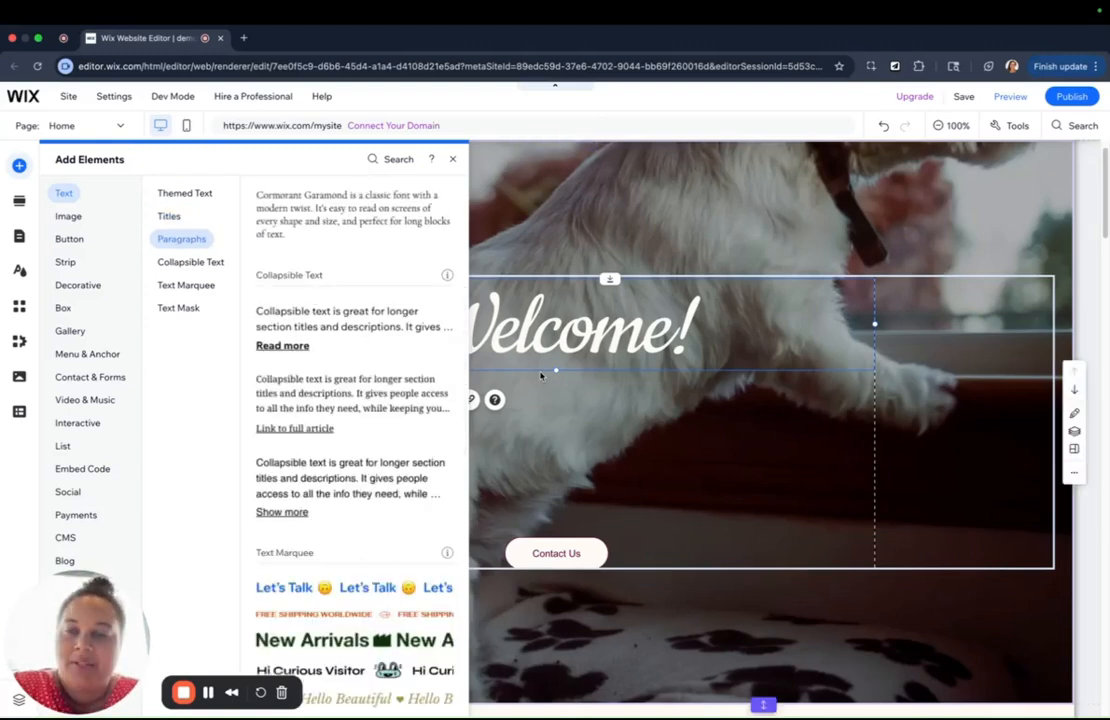
{"action": "scroll", "coordinate": [355, 458], "scroll_direction": "down", "scroll_amount": 20}
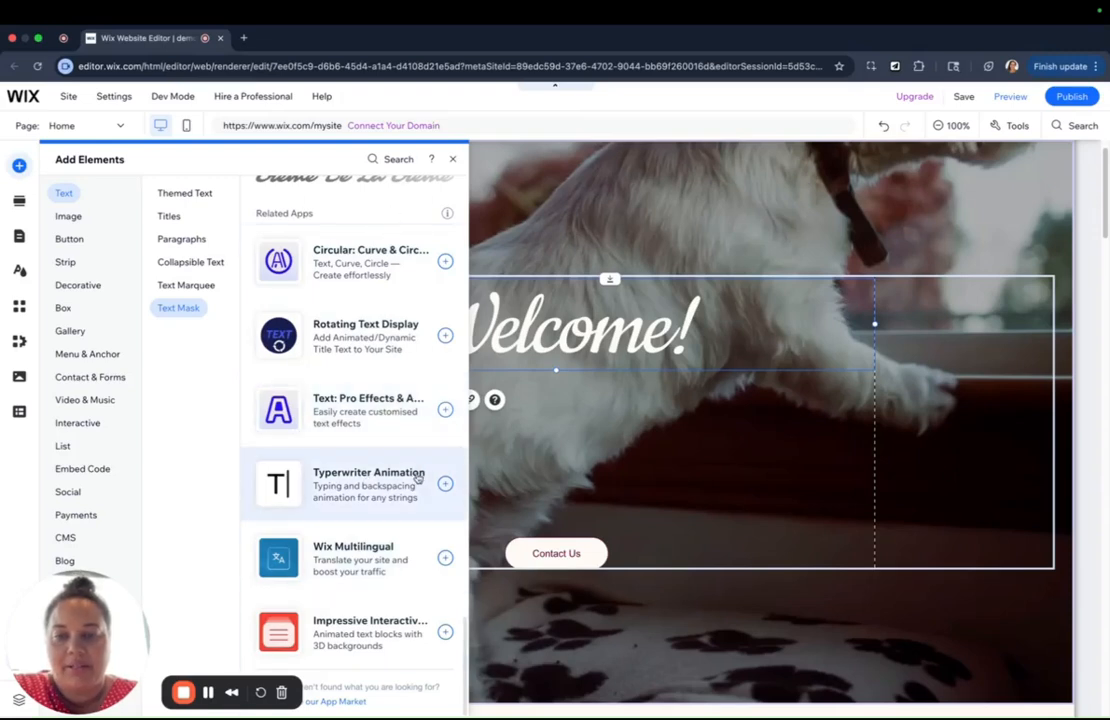
Try out the "Let's Talk" text marquee in the Welcome section and delete it again
{"action": "left_click", "coordinate": [213, 284]}
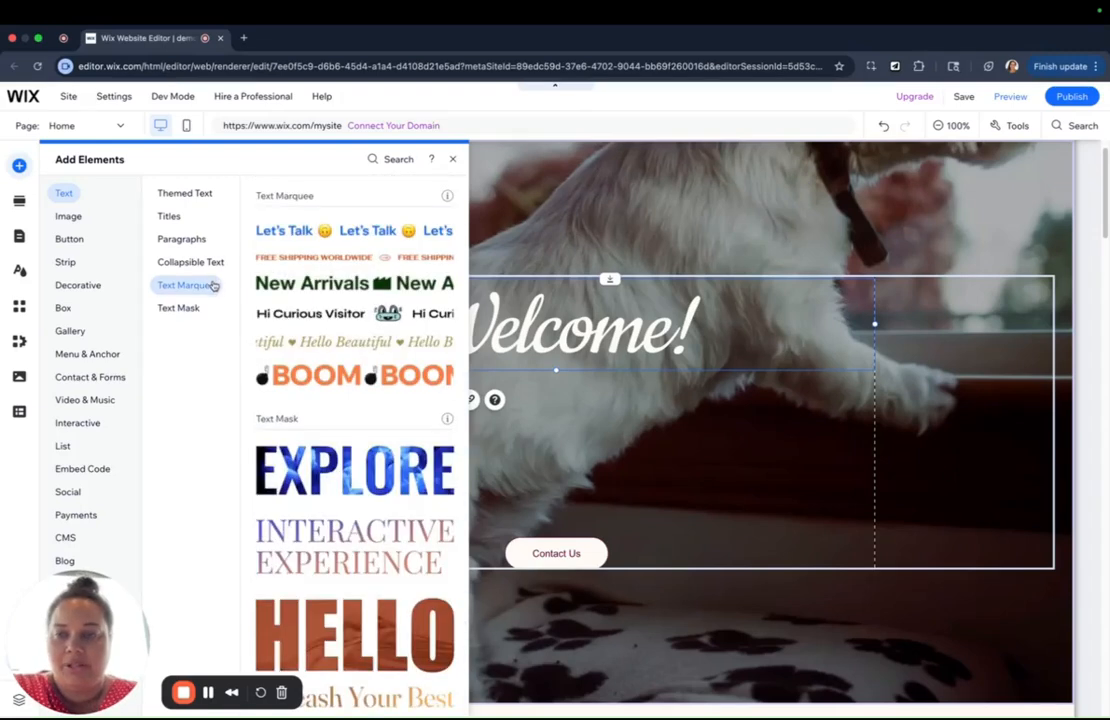
{"action": "scroll", "coordinate": [360, 292], "scroll_direction": "up", "scroll_amount": 1}
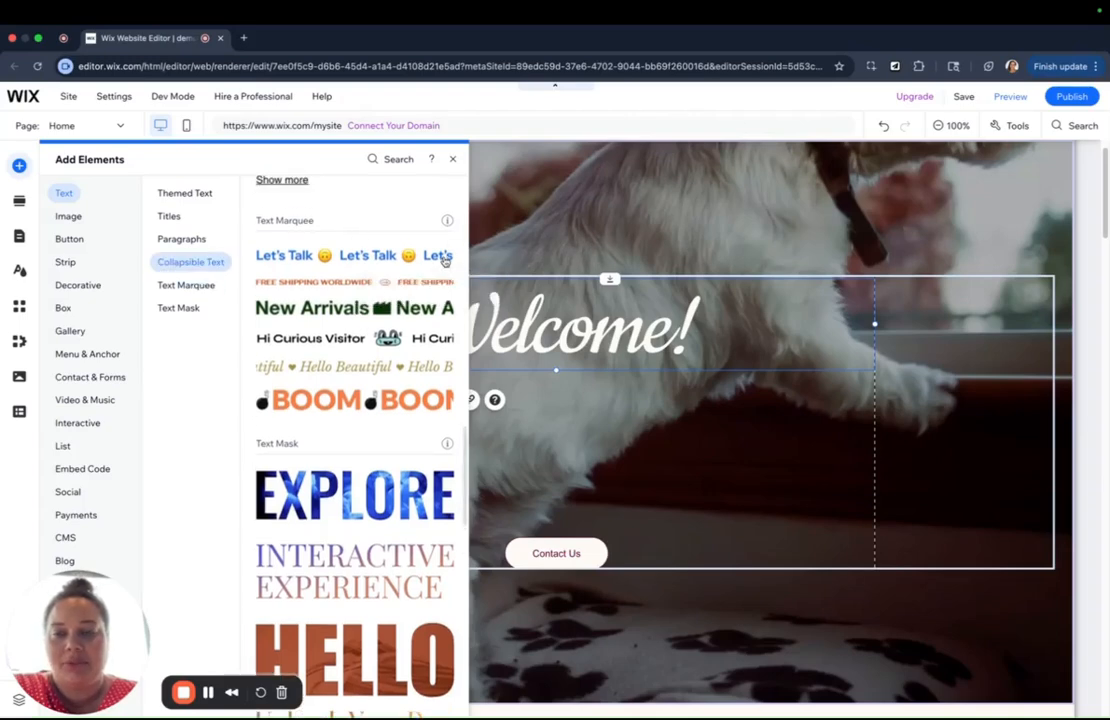
{"action": "left_click", "coordinate": [445, 261]}
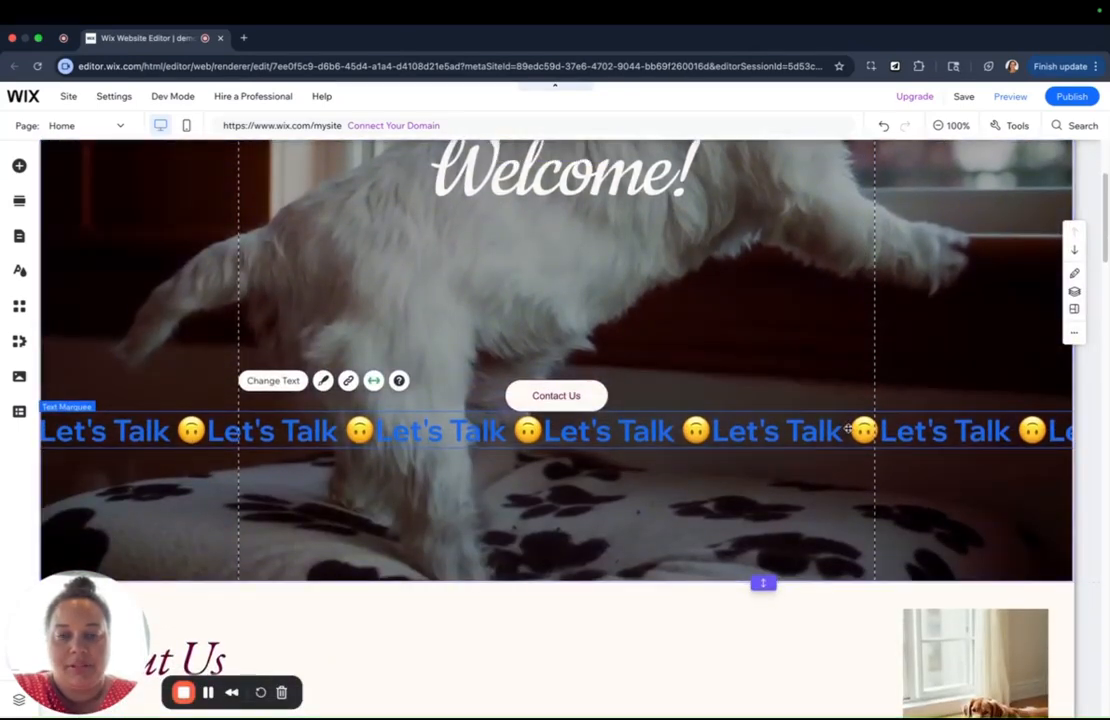
{"action": "key", "text": "Delete"}
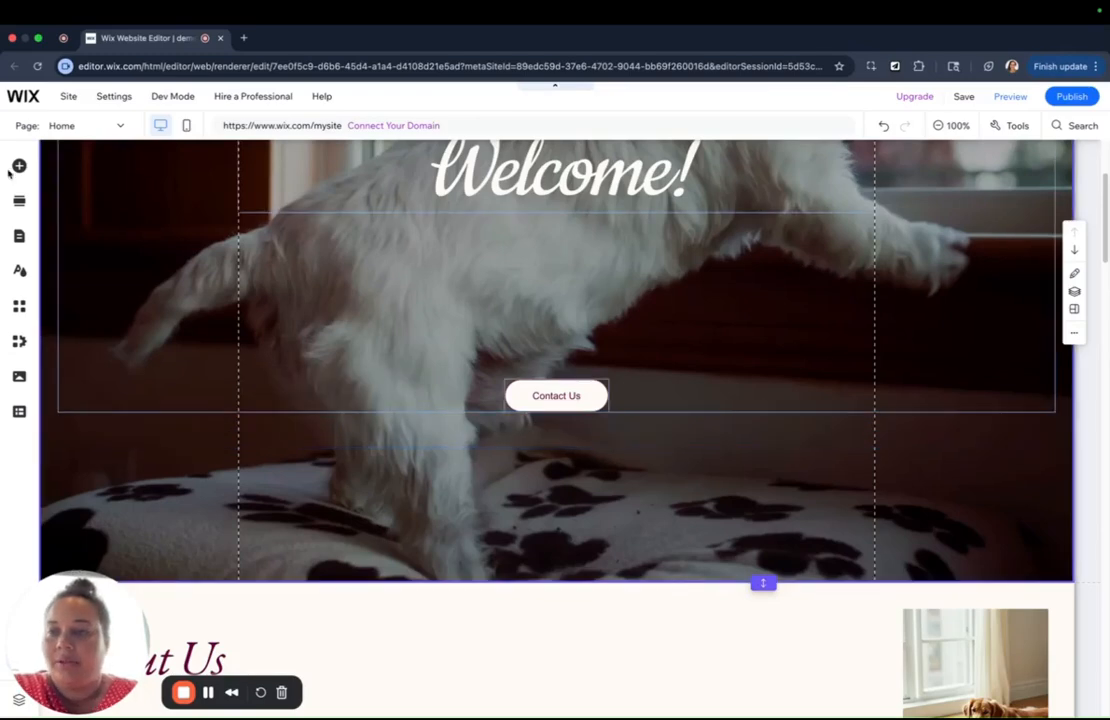
Look through the button, image and strip elements that can be added to the page
{"action": "left_click", "coordinate": [17, 166]}
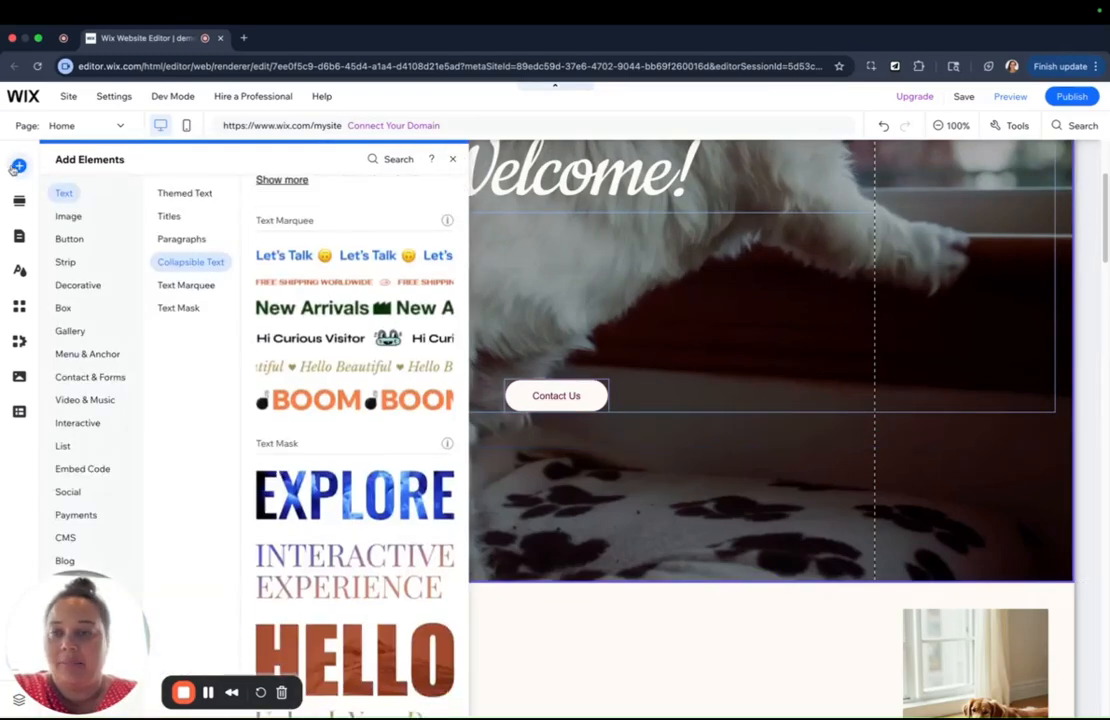
{"action": "left_click", "coordinate": [72, 240]}
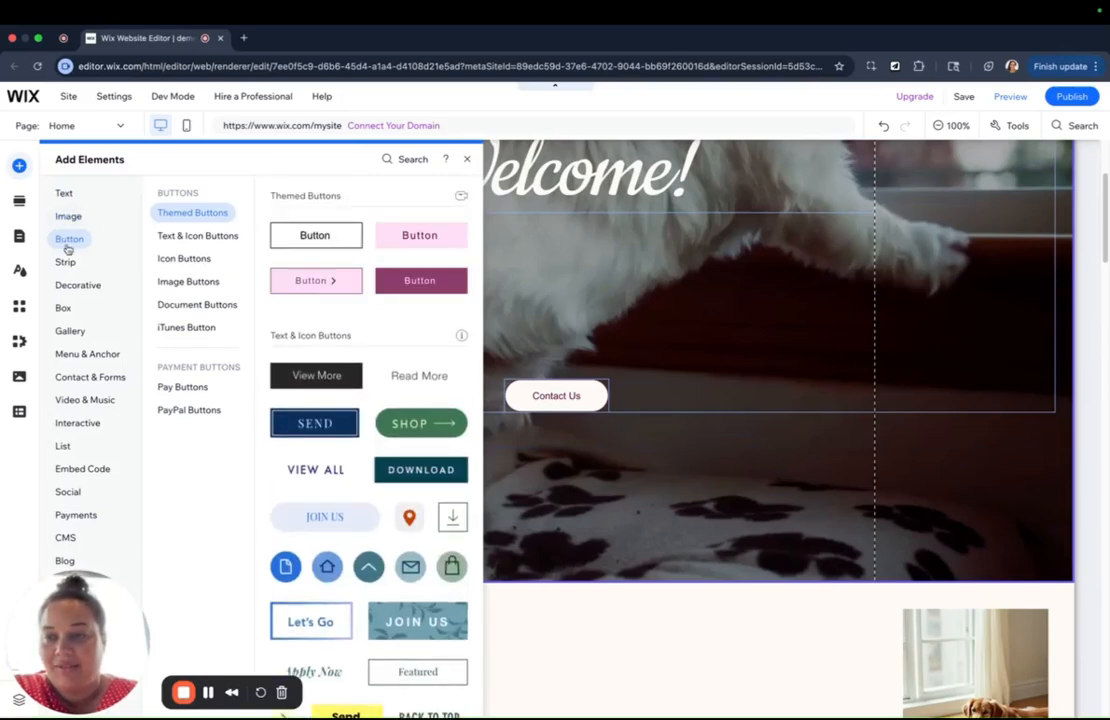
{"action": "left_click", "coordinate": [68, 217]}
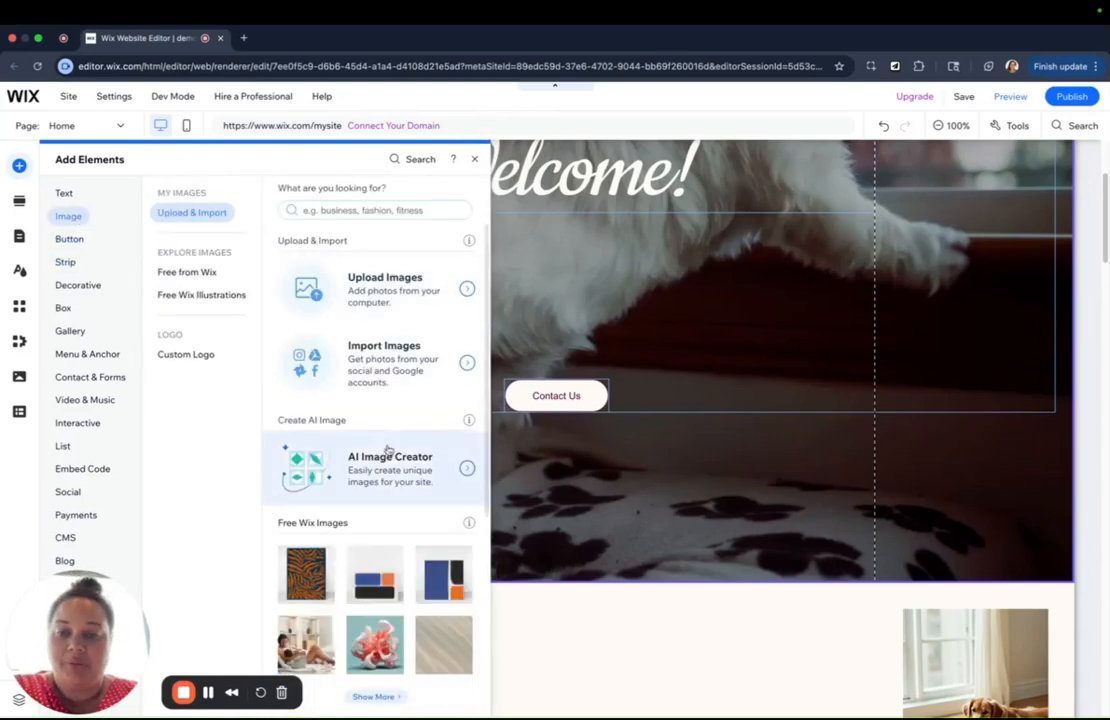
{"action": "scroll", "coordinate": [388, 448], "scroll_direction": "down", "scroll_amount": 10}
{"action": "scroll", "coordinate": [418, 346], "scroll_direction": "up", "scroll_amount": 1}
{"action": "scroll", "coordinate": [418, 346], "scroll_direction": "down", "scroll_amount": 1}
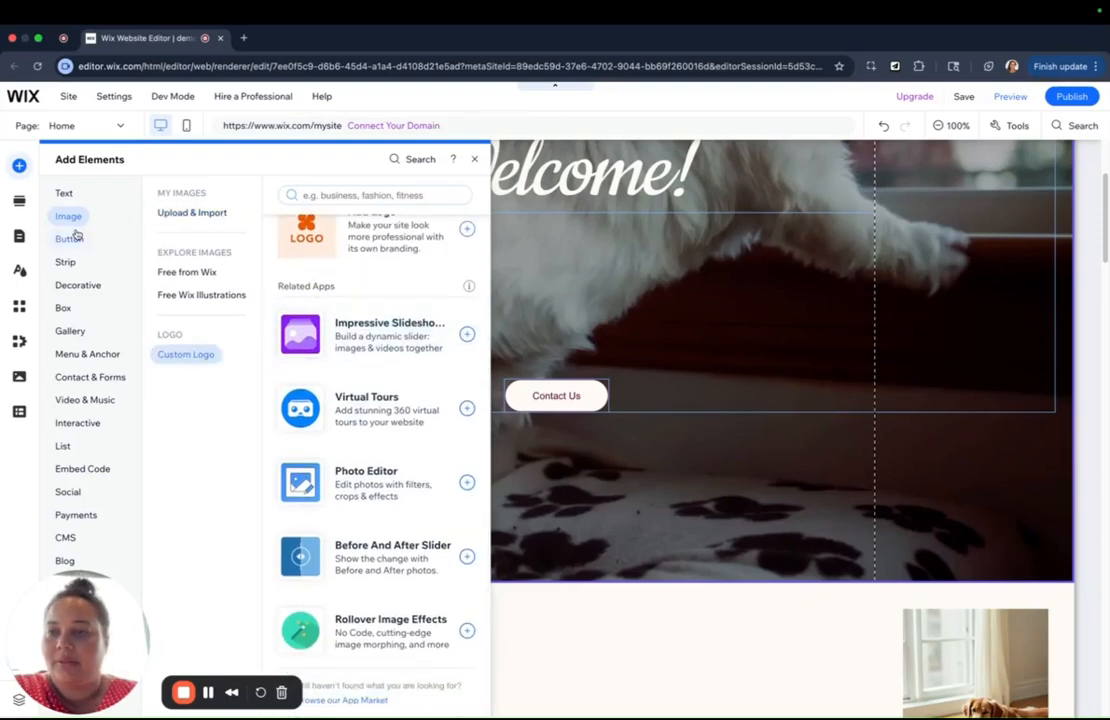
{"action": "mouse_move", "coordinate": [76, 234]}
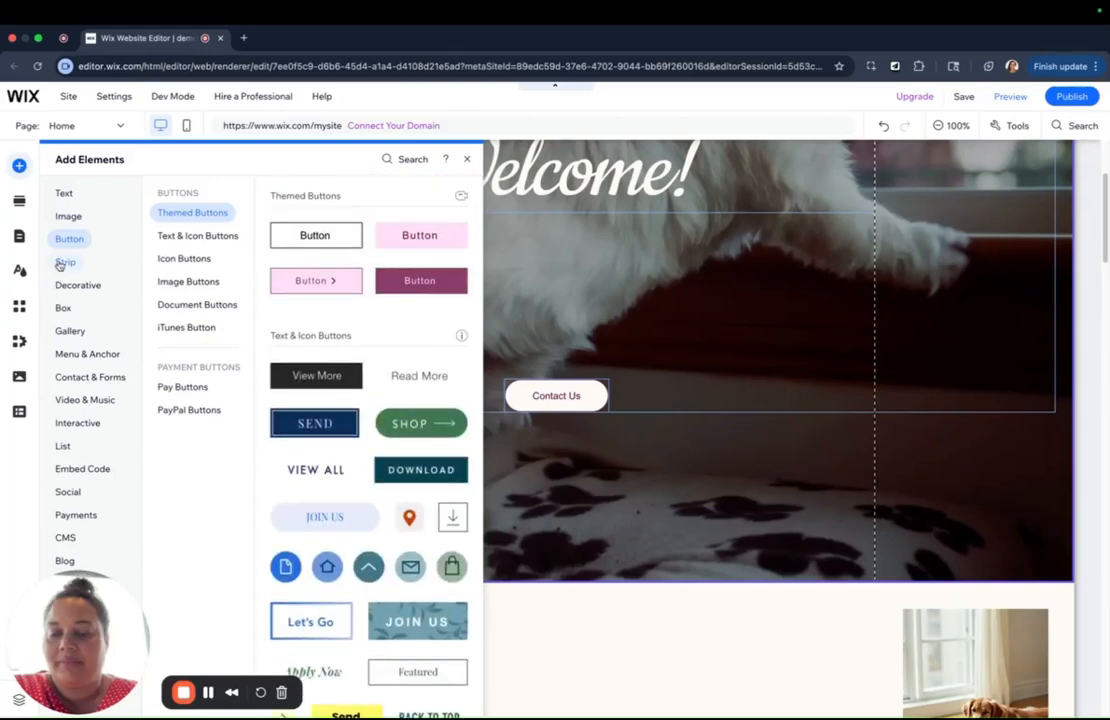
{"action": "mouse_move", "coordinate": [61, 263]}
{"action": "scroll", "coordinate": [312, 269], "scroll_direction": "down", "scroll_amount": 4}
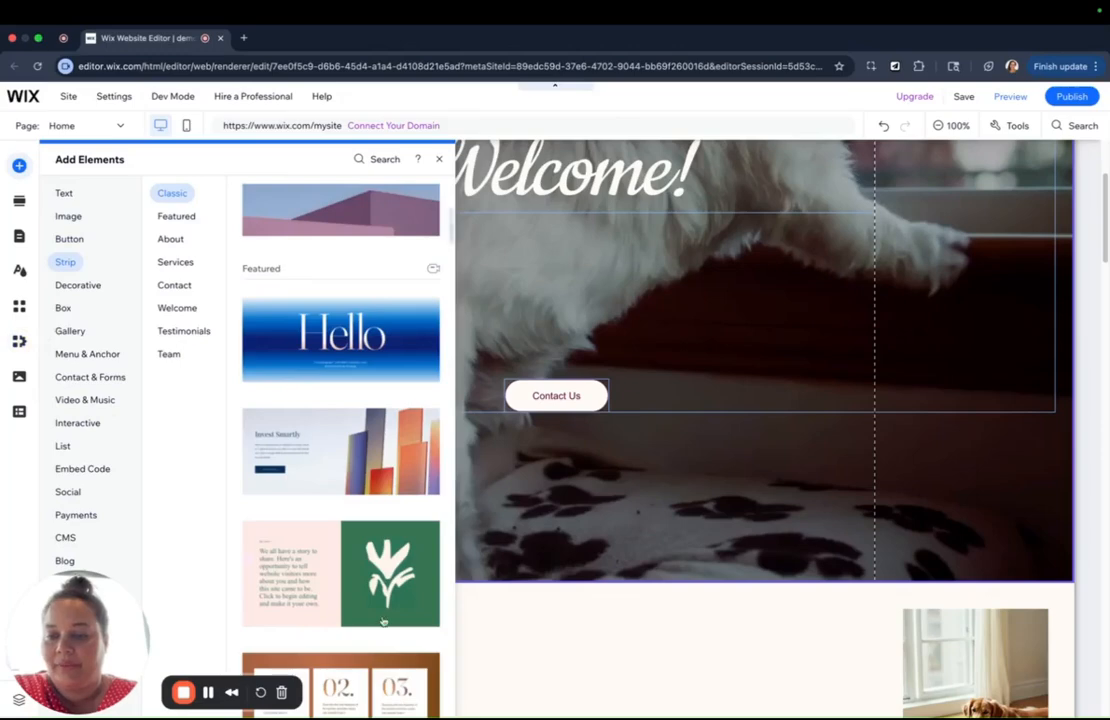
{"action": "scroll", "coordinate": [385, 625], "scroll_direction": "down", "scroll_amount": 8}
Examine the decorative shapes and vector art, the container and hover boxes, and the additional gallery elements
{"action": "mouse_move", "coordinate": [88, 285]}
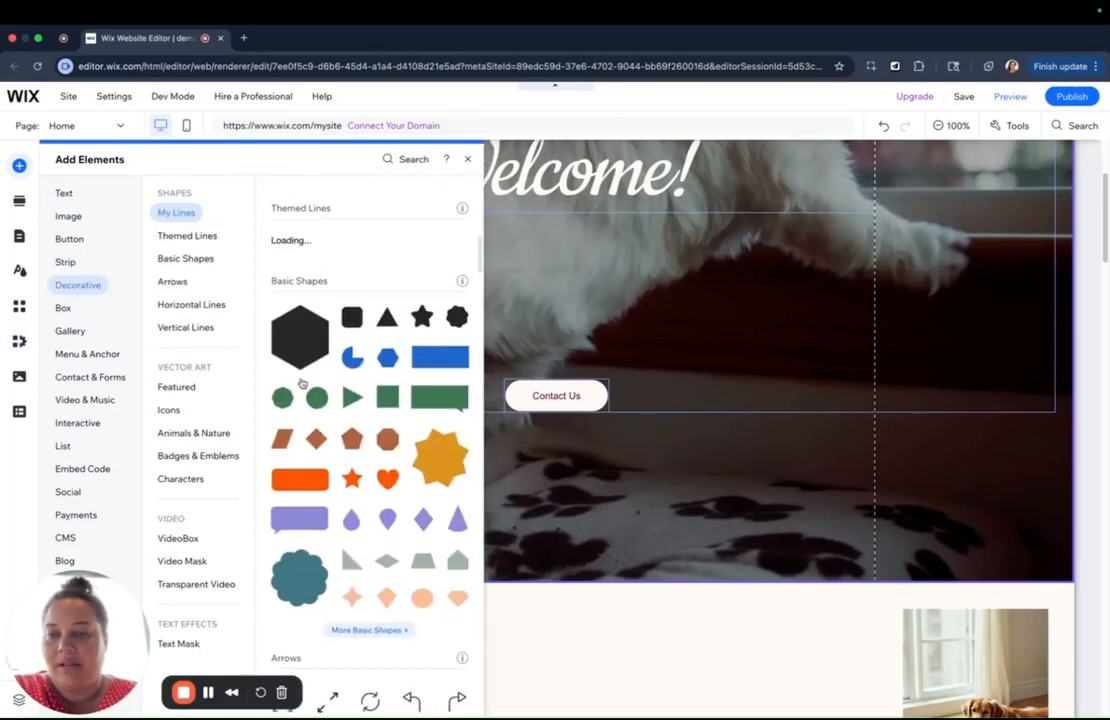
{"action": "scroll", "coordinate": [385, 468], "scroll_direction": "down", "scroll_amount": 15}
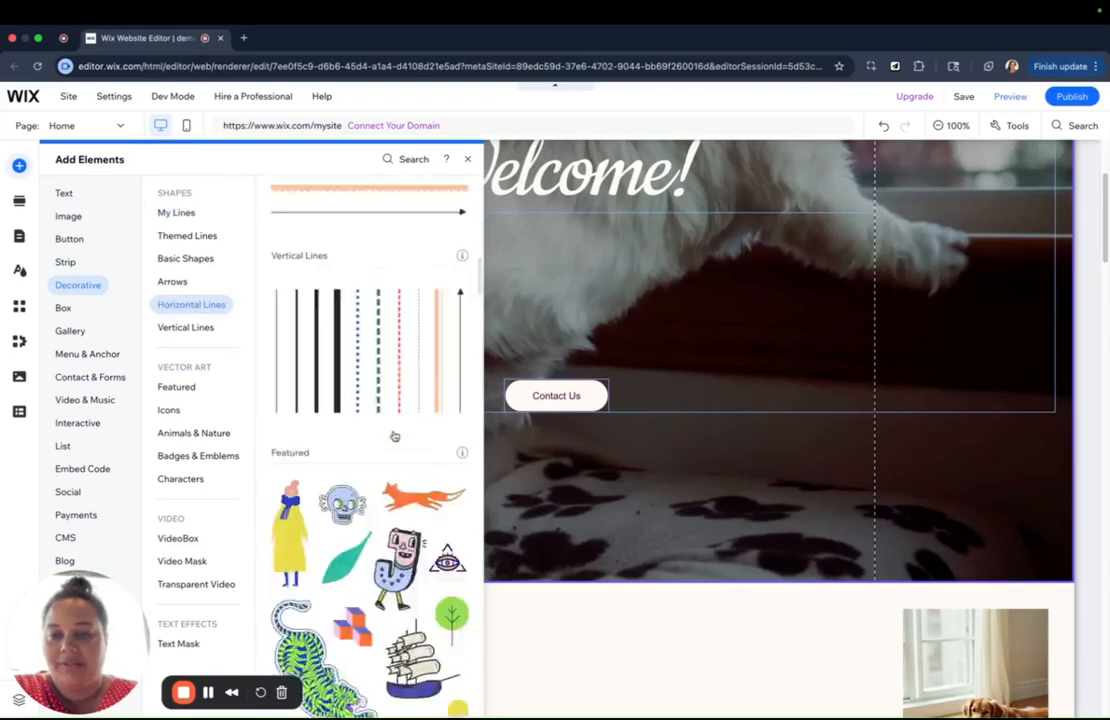
{"action": "scroll", "coordinate": [395, 433], "scroll_direction": "down", "scroll_amount": 5}
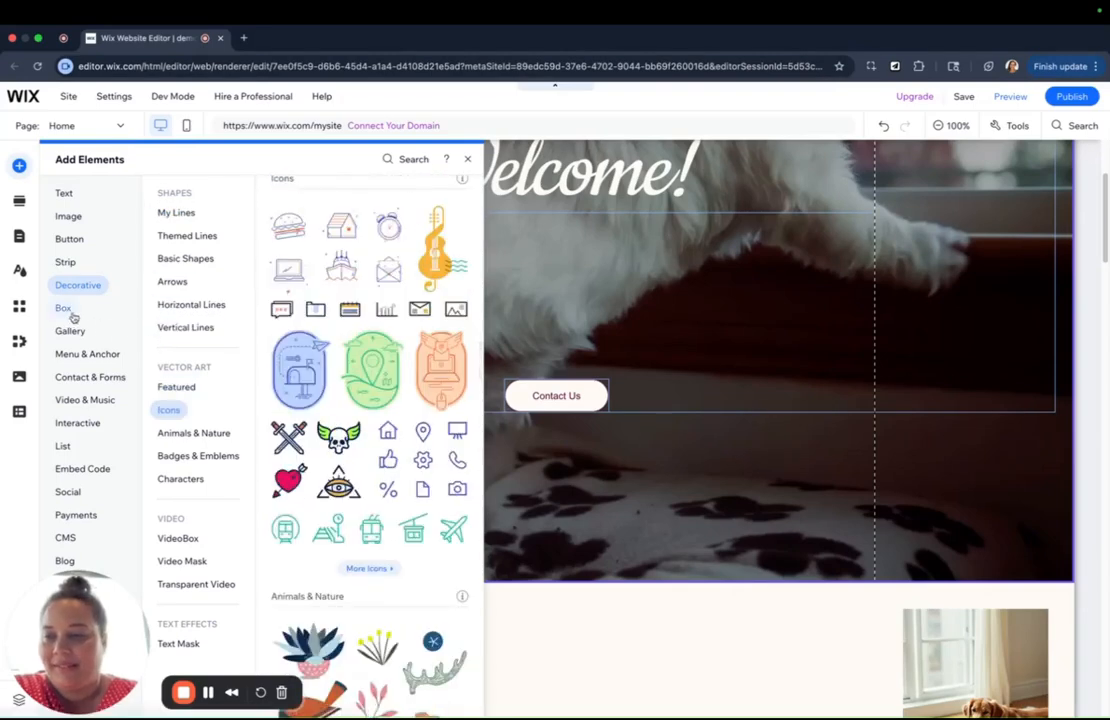
{"action": "mouse_move", "coordinate": [44, 313]}
{"action": "scroll", "coordinate": [363, 265], "scroll_direction": "down", "scroll_amount": 5}
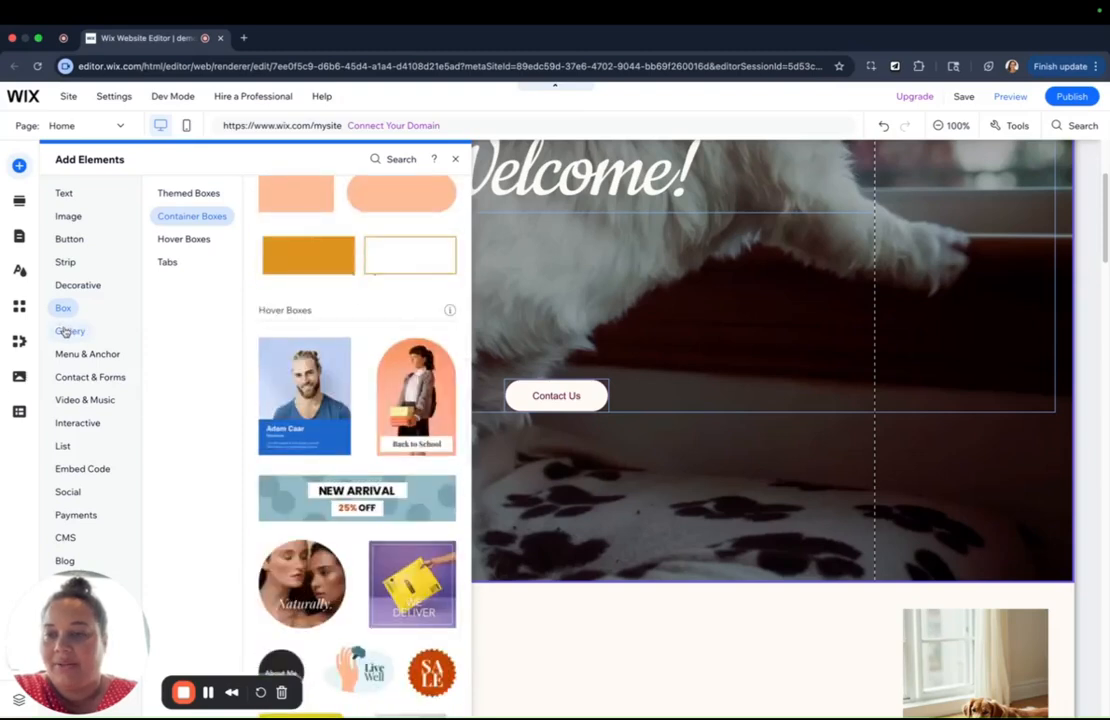
{"action": "mouse_move", "coordinate": [64, 331]}
{"action": "left_click", "coordinate": [187, 285]}
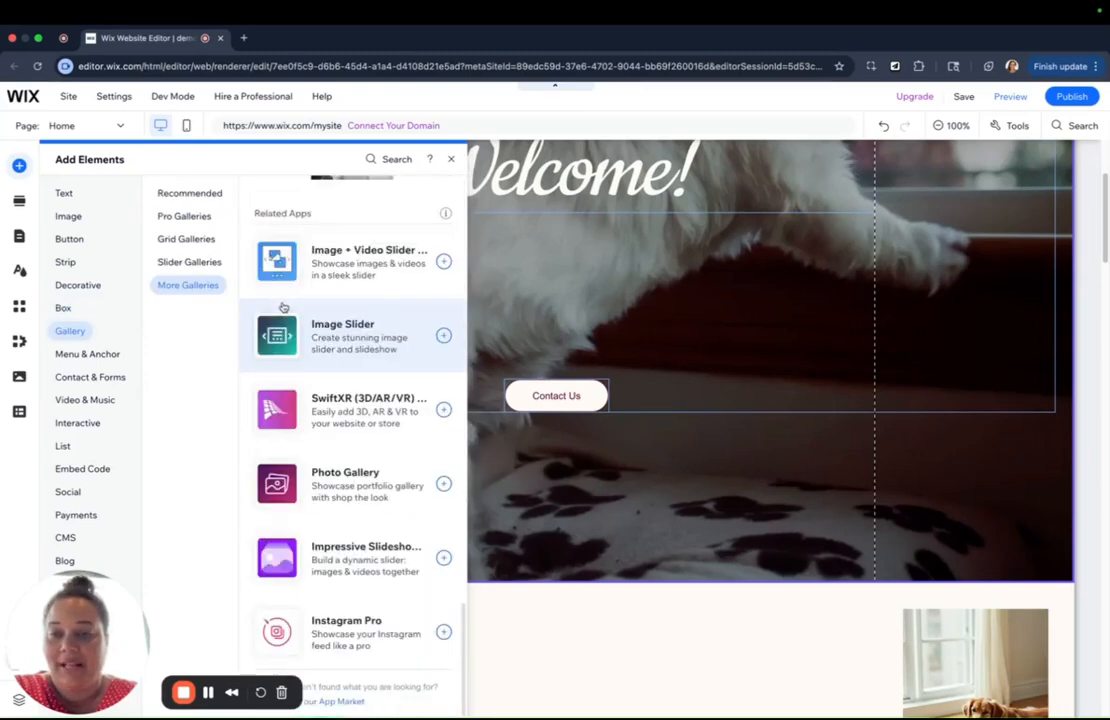
Examine the horizontal and vertical menu designs and the premade contact, order, registration, request and waiver forms
{"action": "mouse_move", "coordinate": [87, 356]}
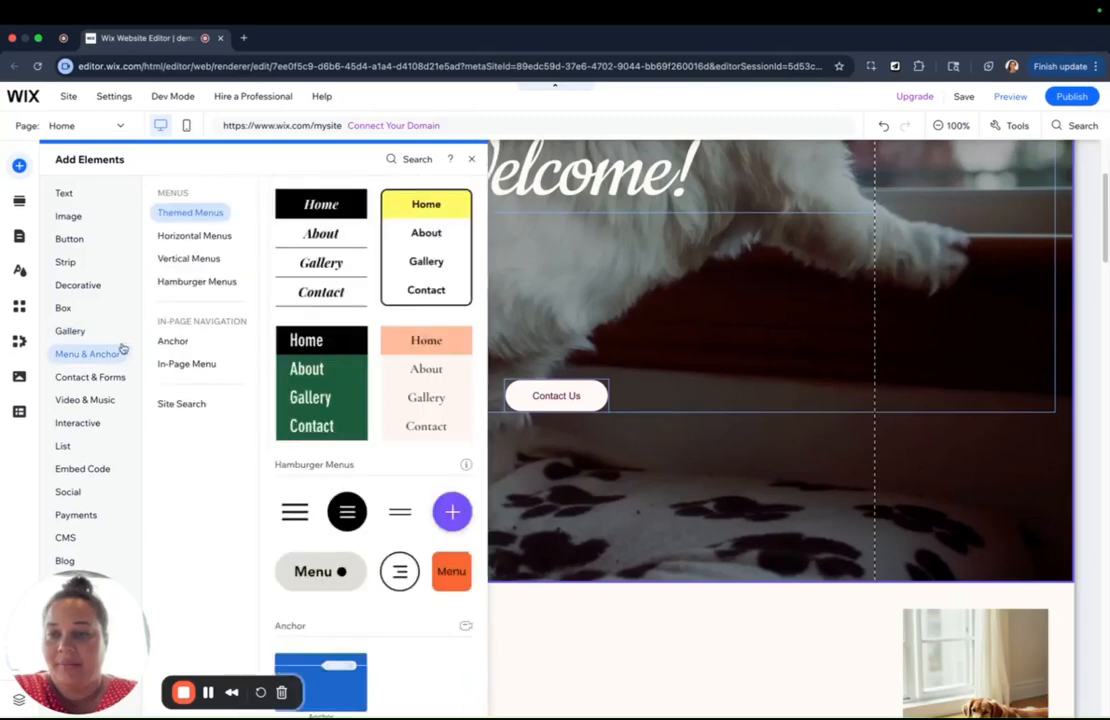
{"action": "scroll", "coordinate": [934, 420], "scroll_direction": "up", "scroll_amount": 3}
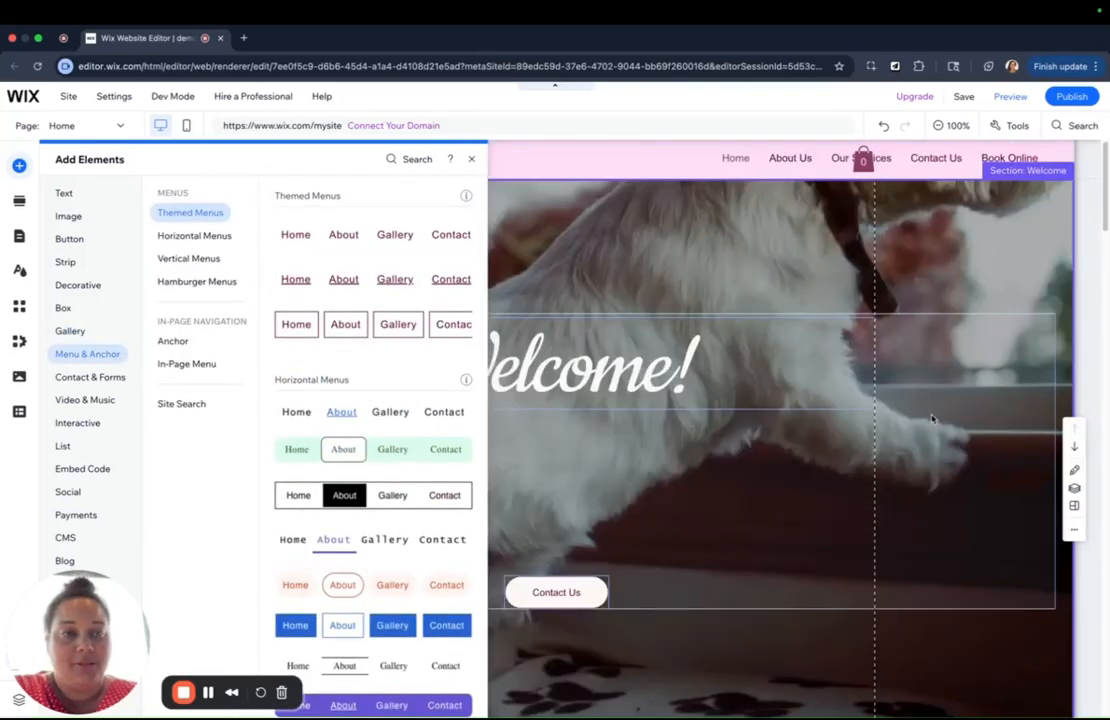
{"action": "scroll", "coordinate": [312, 461], "scroll_direction": "down", "scroll_amount": 3}
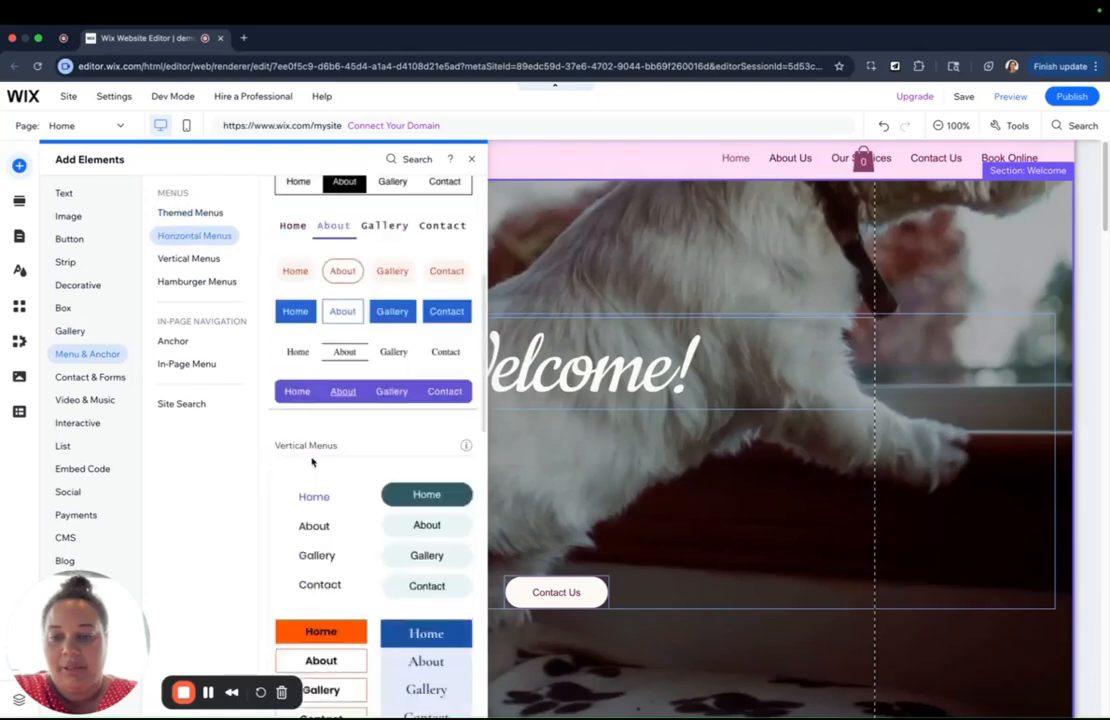
{"action": "scroll", "coordinate": [312, 461], "scroll_direction": "down", "scroll_amount": 3}
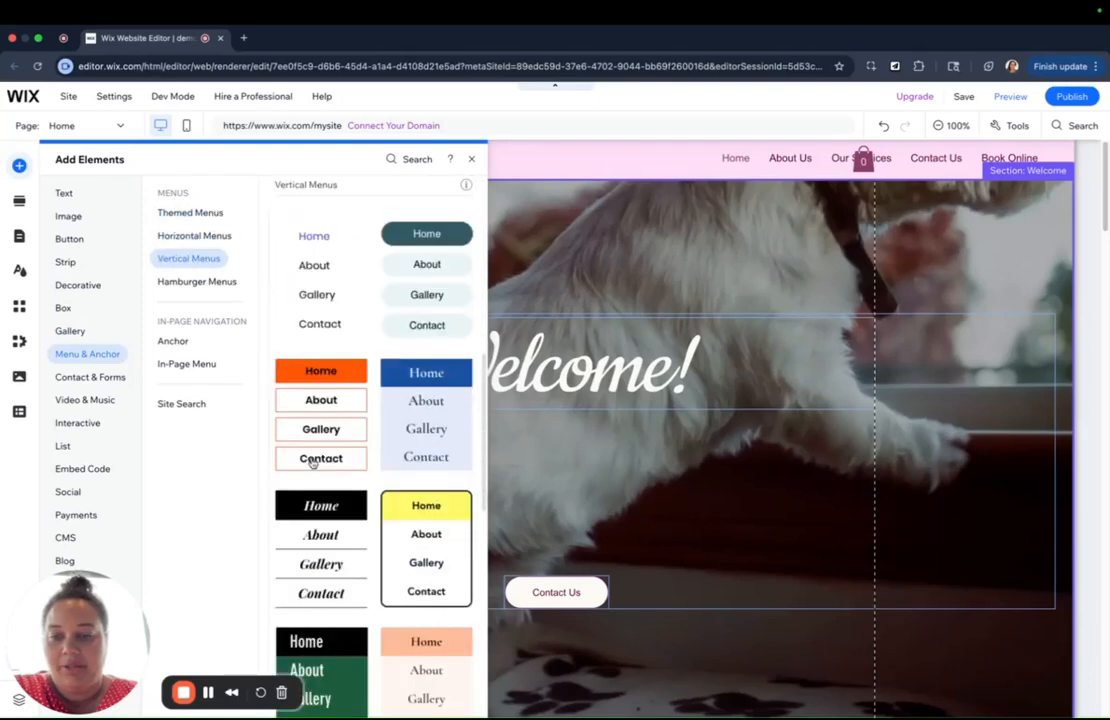
{"action": "left_click", "coordinate": [55, 379]}
{"action": "scroll", "coordinate": [451, 384], "scroll_direction": "down", "scroll_amount": 4}
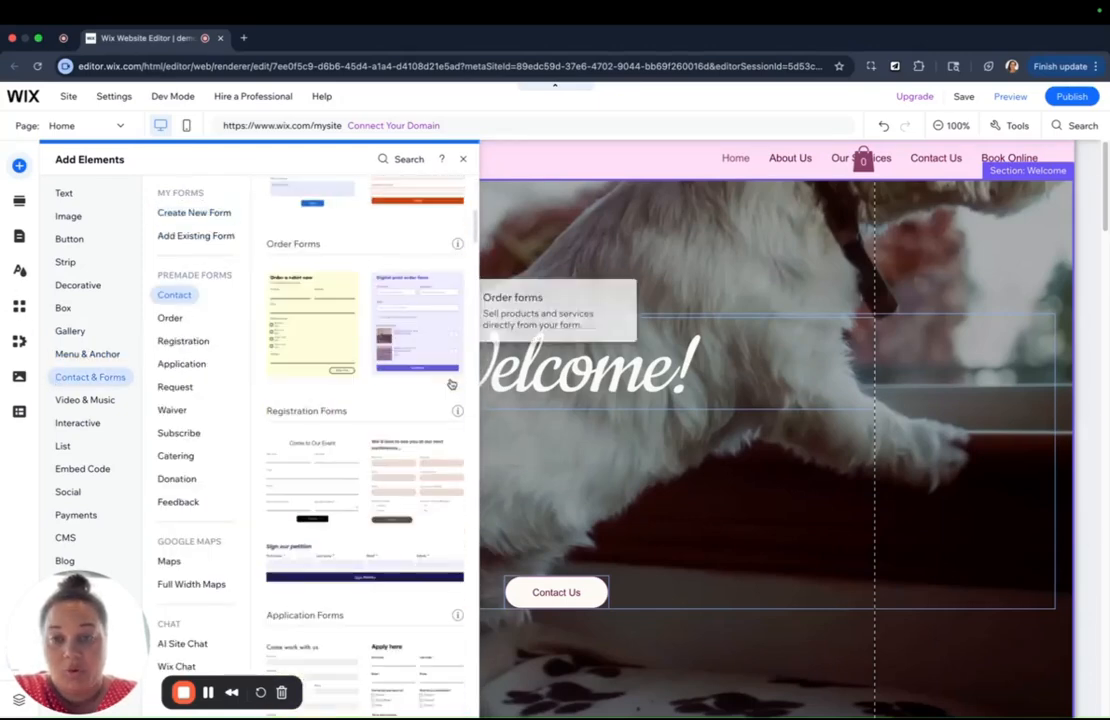
{"action": "scroll", "coordinate": [451, 384], "scroll_direction": "down", "scroll_amount": 5}
{"action": "scroll", "coordinate": [444, 391], "scroll_direction": "down", "scroll_amount": 3}
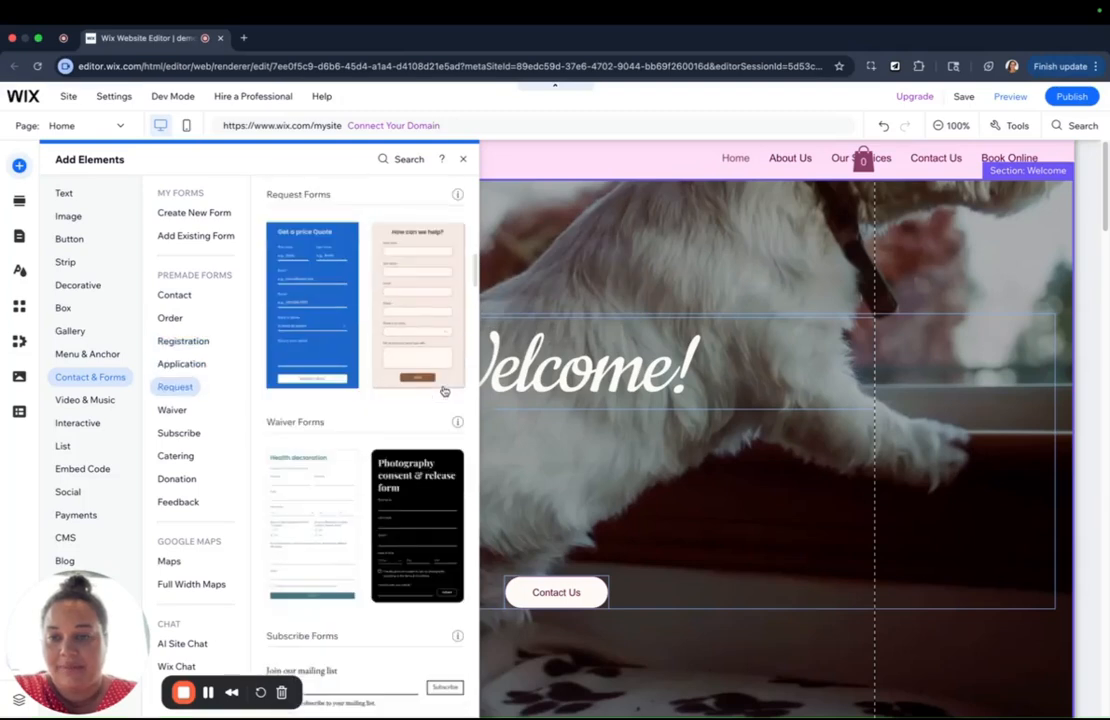
{"action": "scroll", "coordinate": [313, 260], "scroll_direction": "down", "scroll_amount": 3}
{"action": "scroll", "coordinate": [313, 259], "scroll_direction": "up", "scroll_amount": 4}
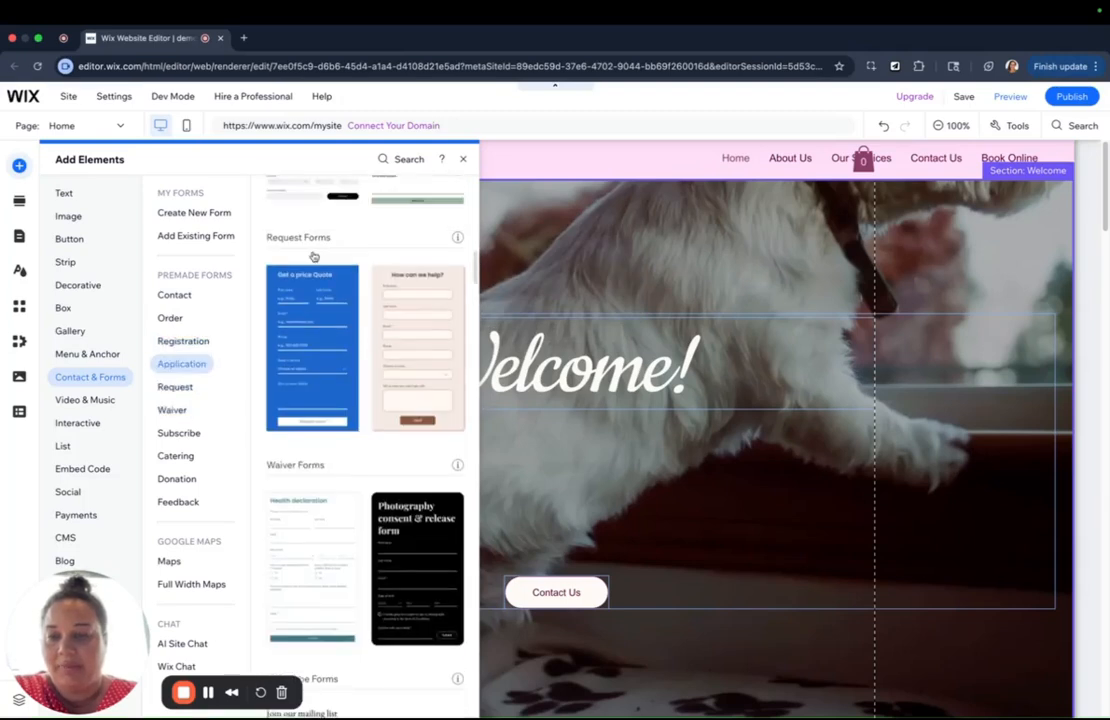
Examine the video and music elements, and the interactive slideshows and hover boxes
{"action": "left_click", "coordinate": [85, 399]}
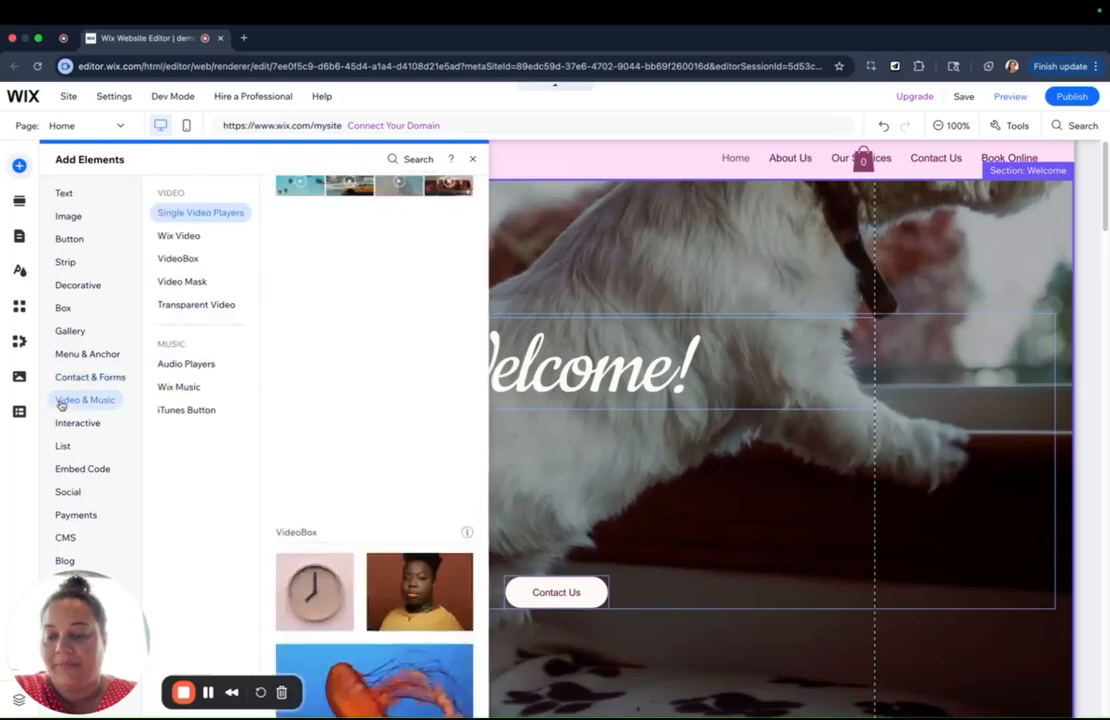
{"action": "scroll", "coordinate": [310, 318], "scroll_direction": "down", "scroll_amount": 10}
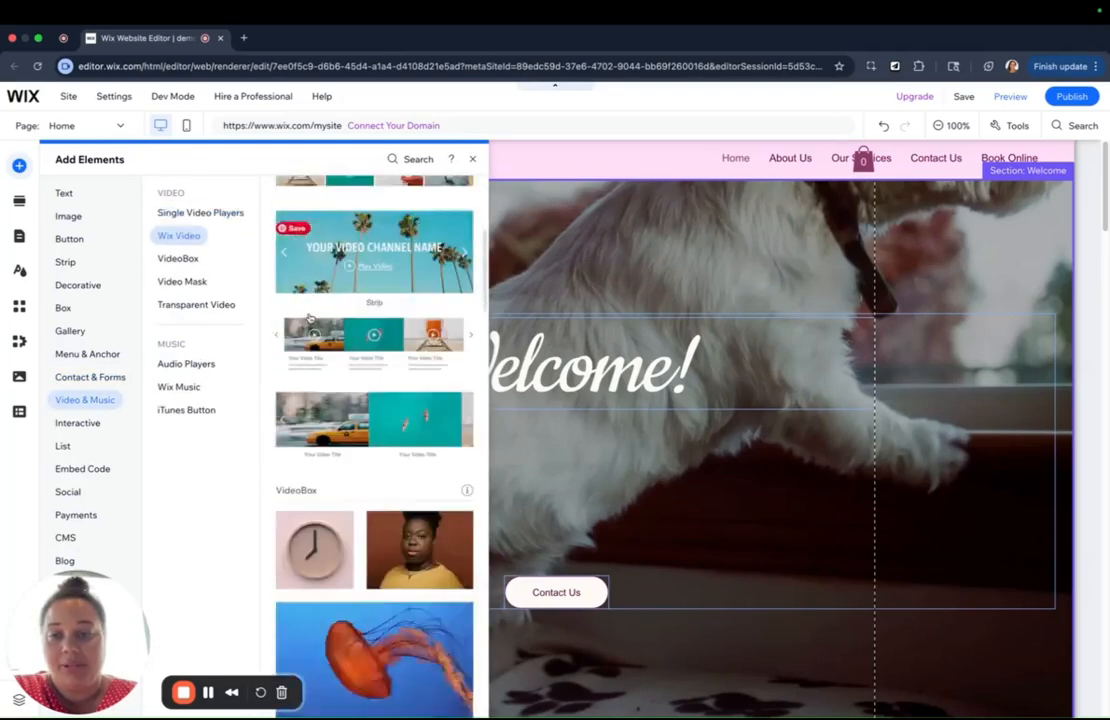
{"action": "scroll", "coordinate": [310, 318], "scroll_direction": "down", "scroll_amount": 4}
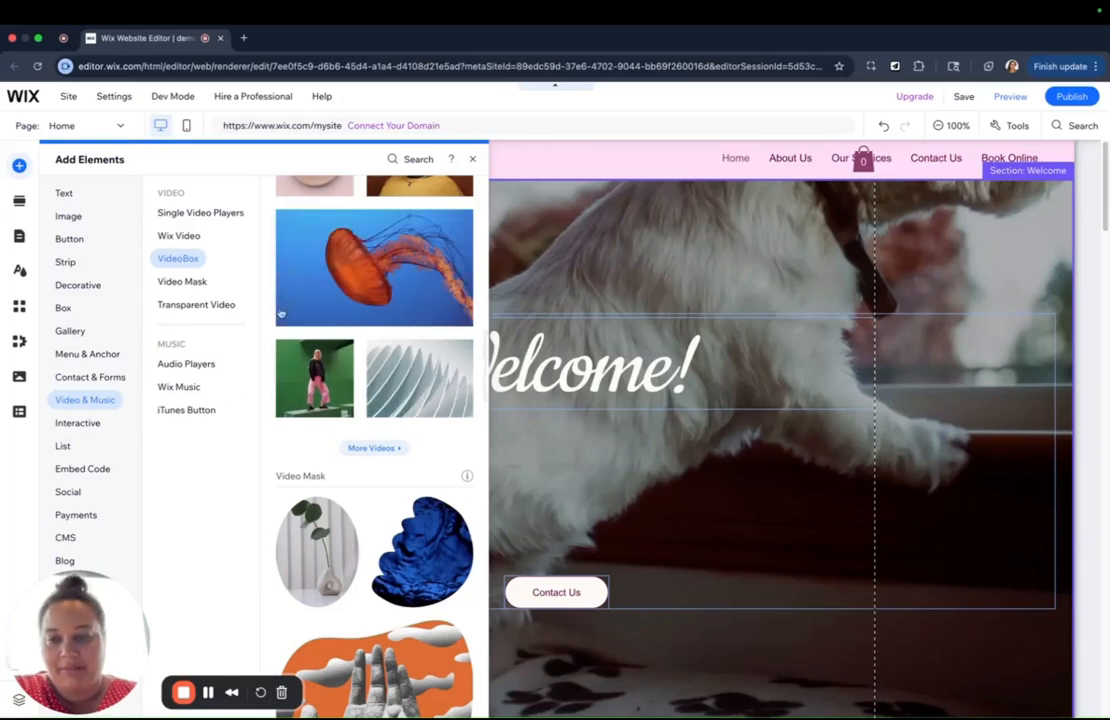
{"action": "left_click", "coordinate": [70, 425]}
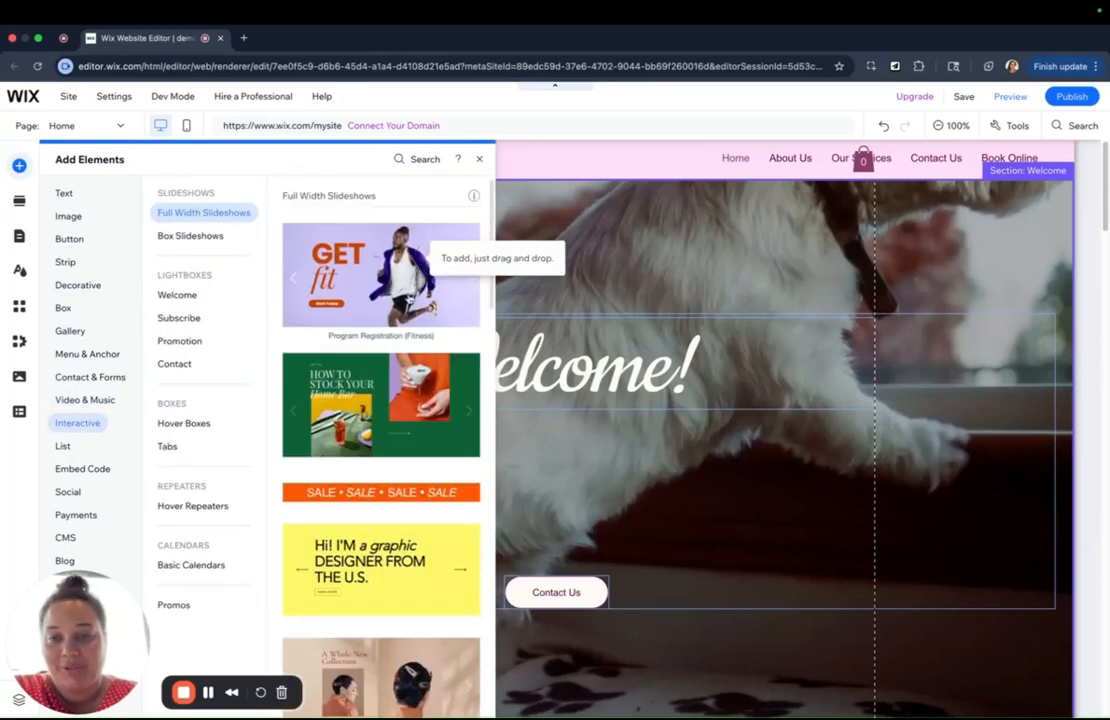
{"action": "scroll", "coordinate": [383, 414], "scroll_direction": "down", "scroll_amount": 3}
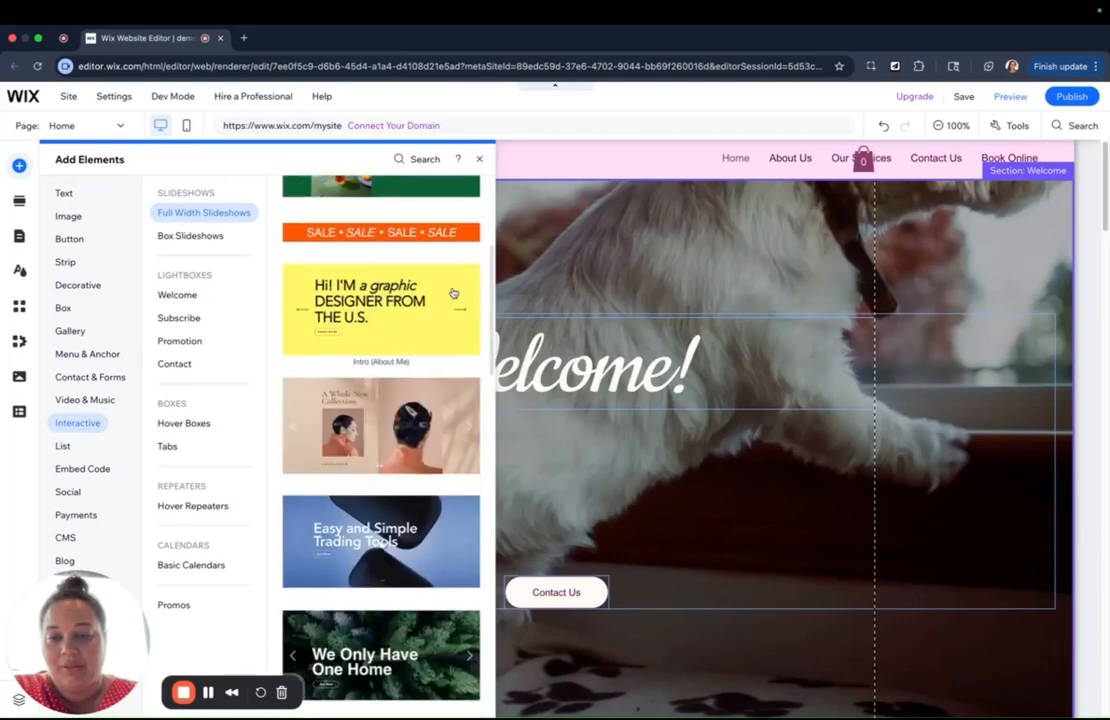
{"action": "scroll", "coordinate": [383, 434], "scroll_direction": "down", "scroll_amount": 10}
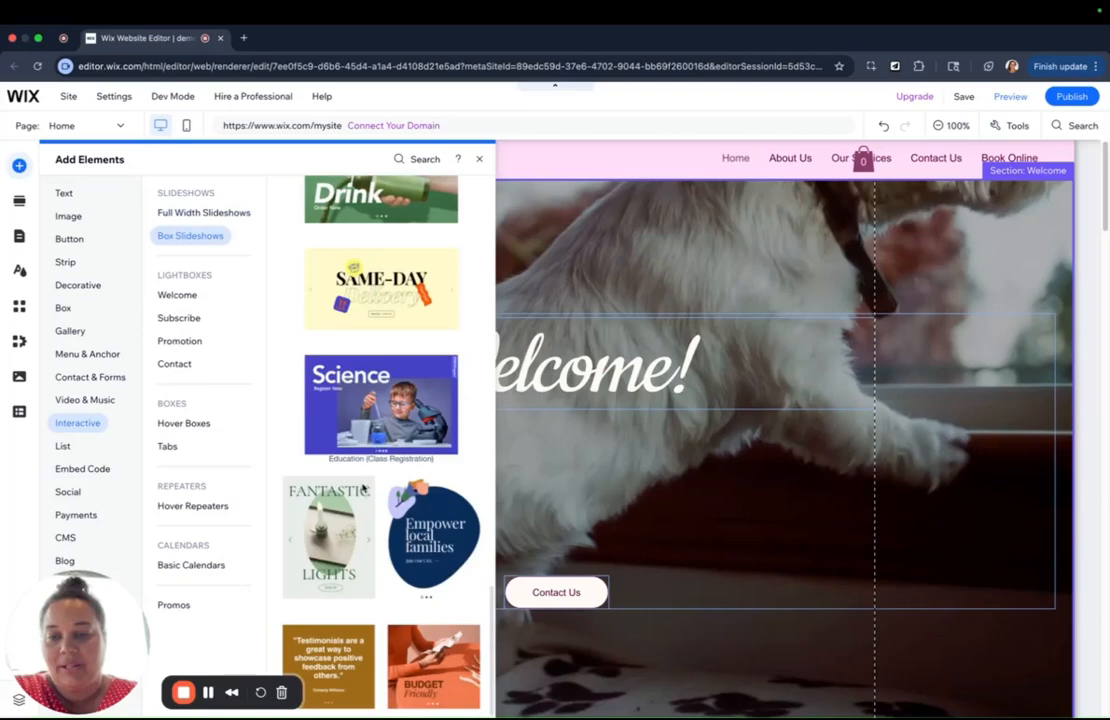
{"action": "left_click", "coordinate": [184, 426]}
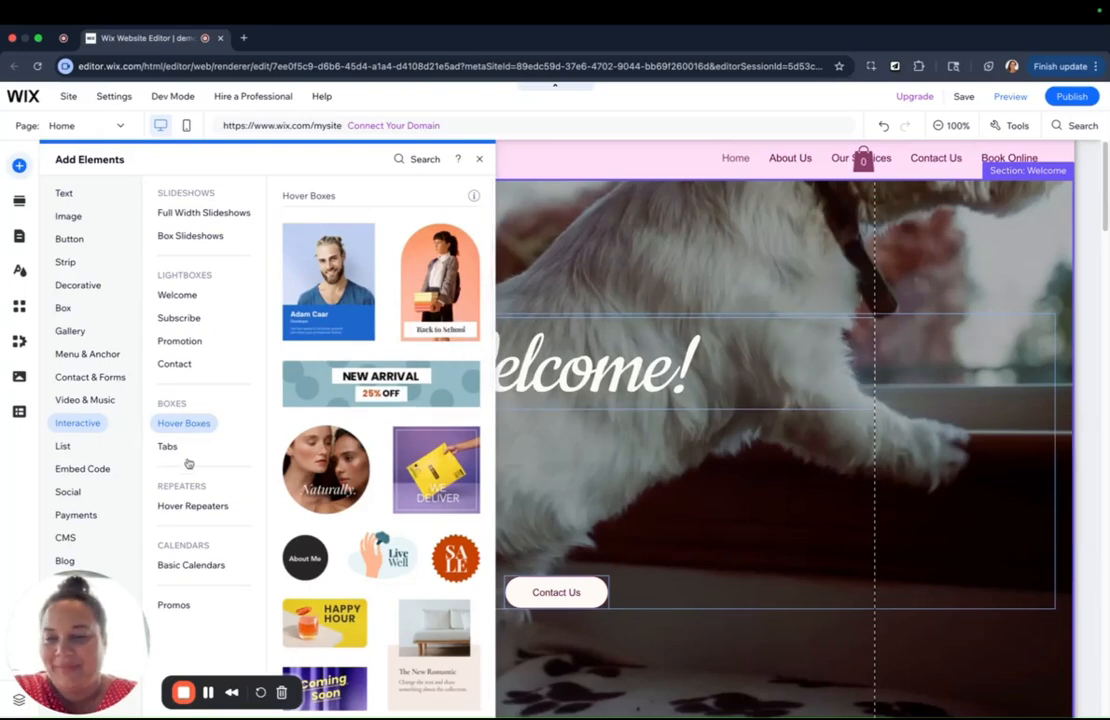
Examine the standard, hover and blank list repeaters, and the embed code options with their related apps
{"action": "left_click", "coordinate": [63, 446]}
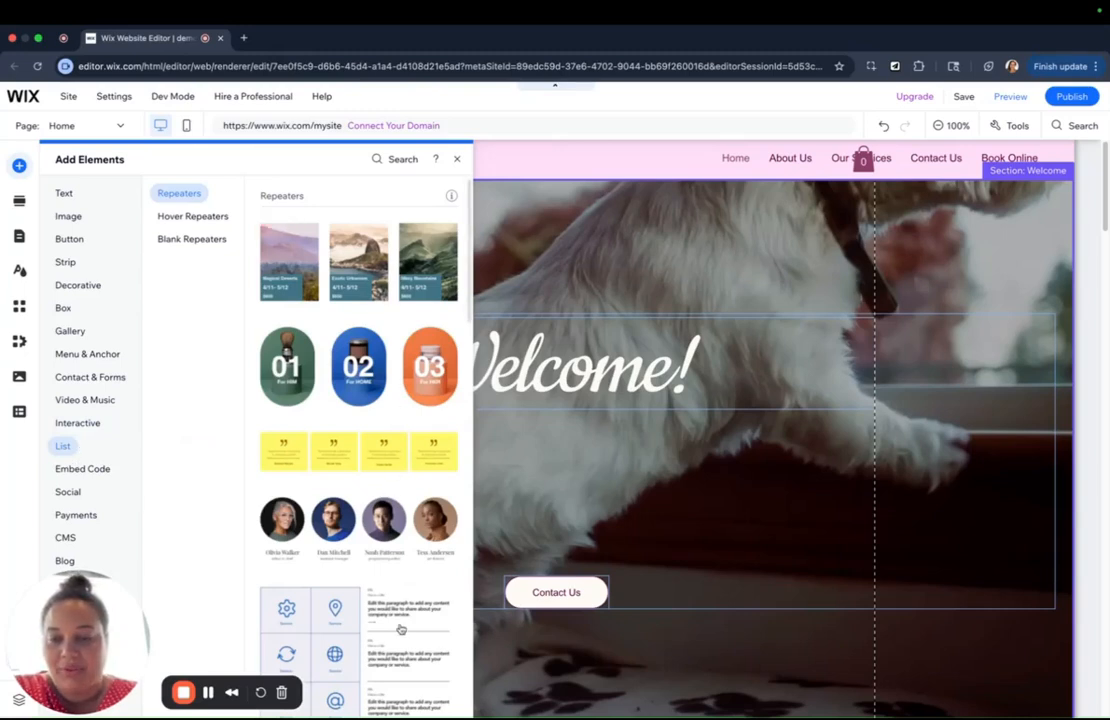
{"action": "scroll", "coordinate": [405, 620], "scroll_direction": "down", "scroll_amount": 1}
{"action": "scroll", "coordinate": [410, 612], "scroll_direction": "down", "scroll_amount": 5}
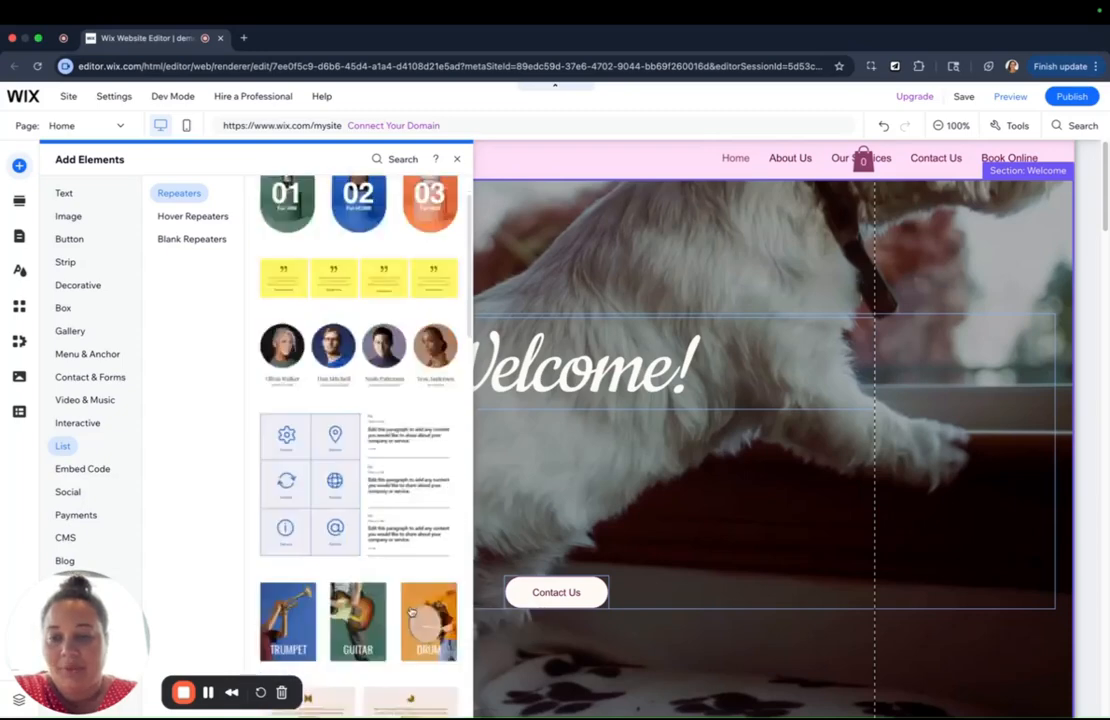
{"action": "scroll", "coordinate": [373, 438], "scroll_direction": "down", "scroll_amount": 10}
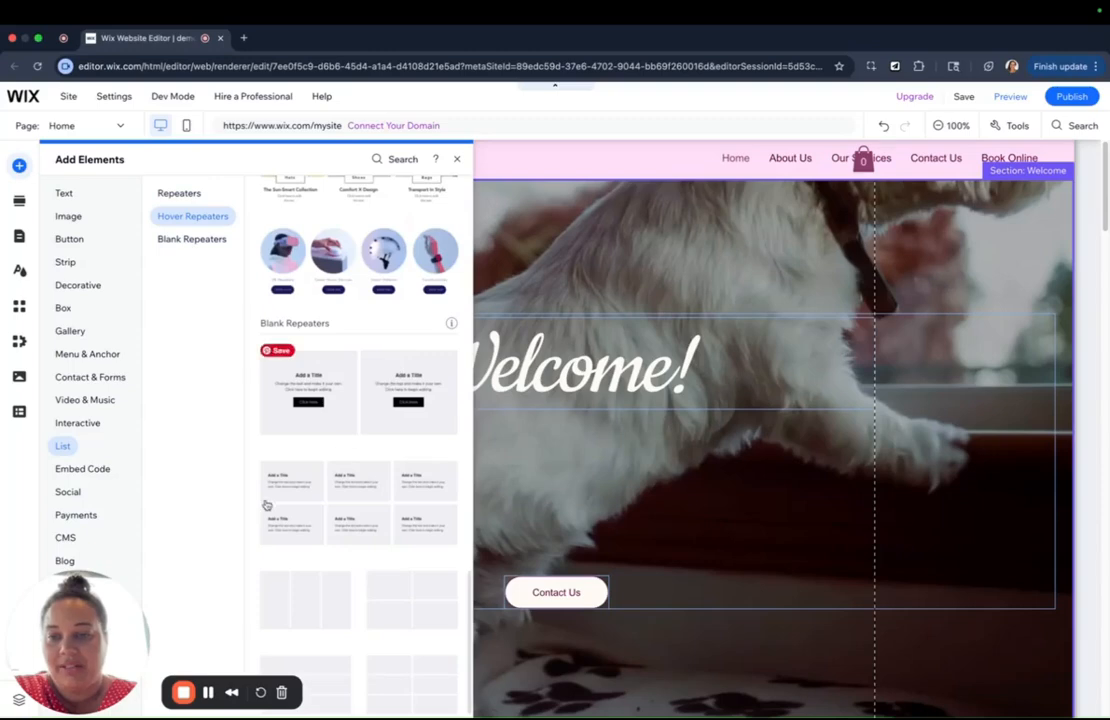
{"action": "left_click", "coordinate": [87, 354]}
{"action": "left_click", "coordinate": [67, 470]}
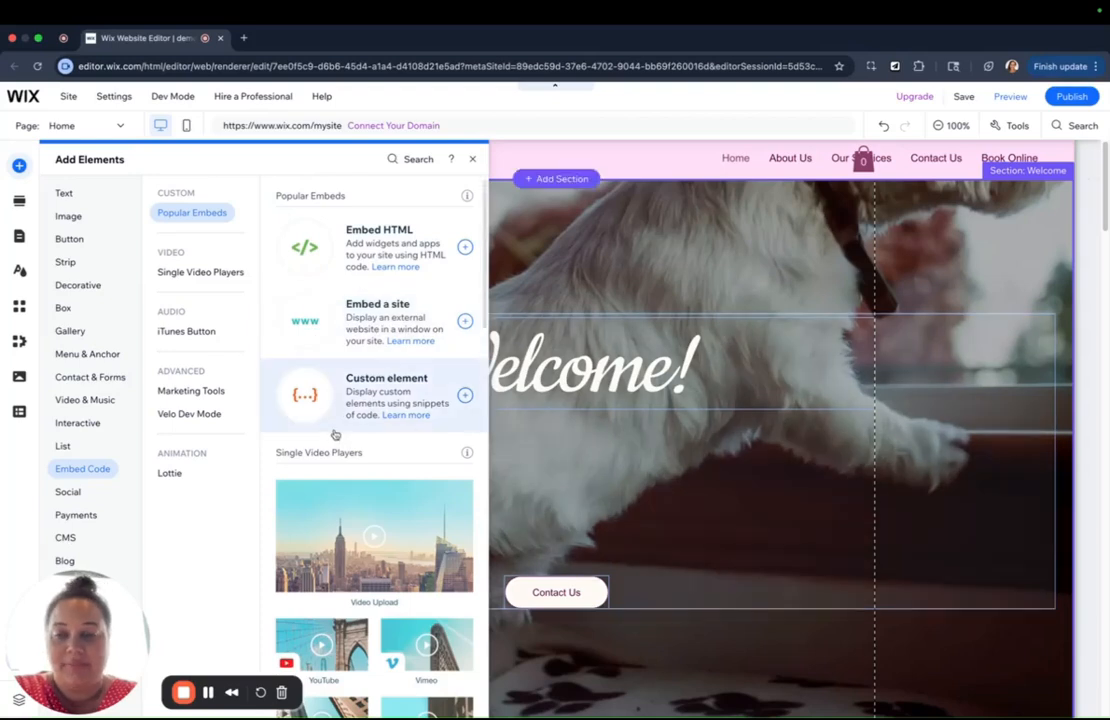
{"action": "scroll", "coordinate": [397, 675], "scroll_direction": "down", "scroll_amount": 10}
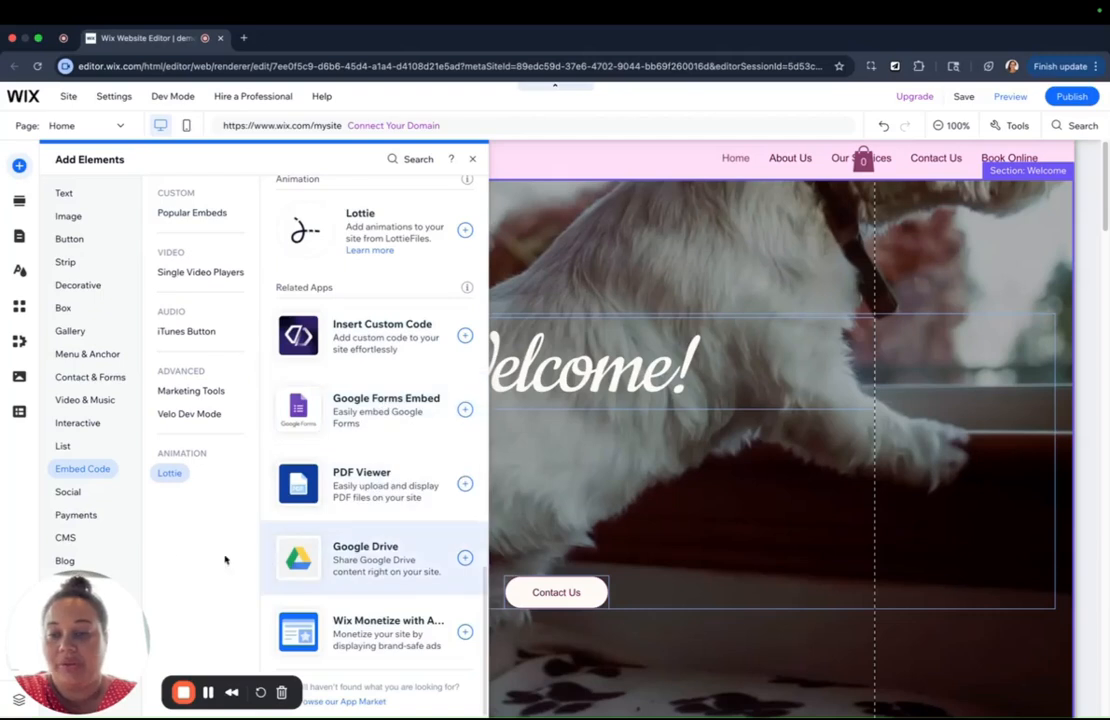
Examine the social elements, including the social bar, share buttons, Facebook and Twitter widgets, and related apps
{"action": "left_click", "coordinate": [70, 515]}
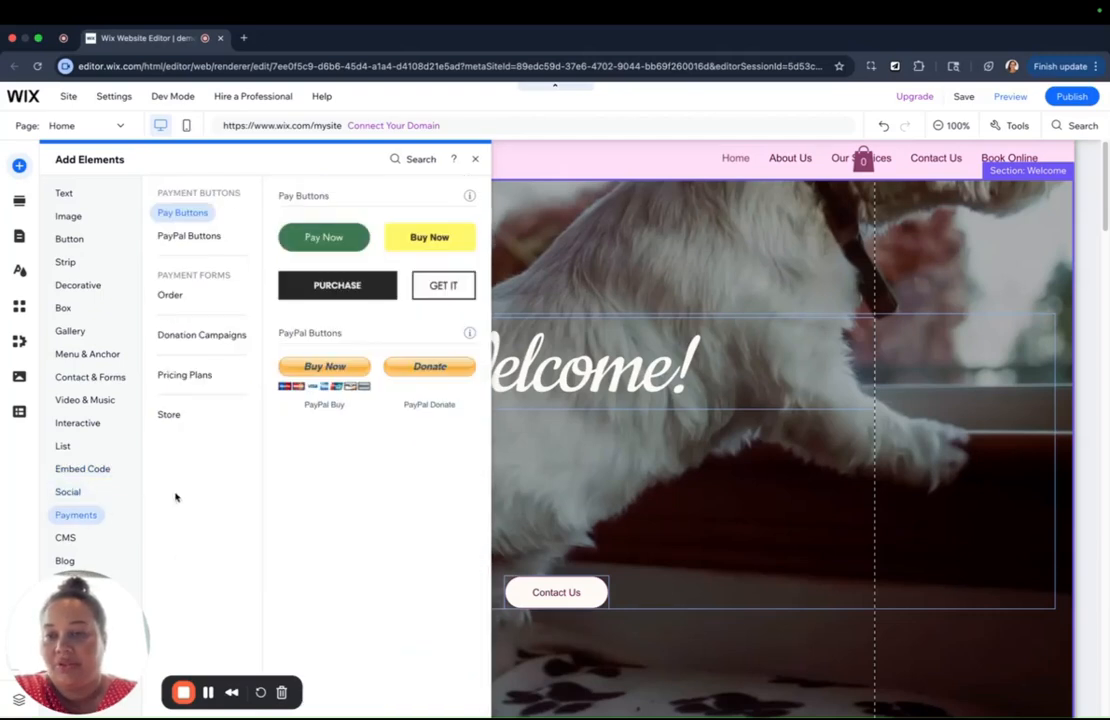
{"action": "left_click", "coordinate": [66, 492]}
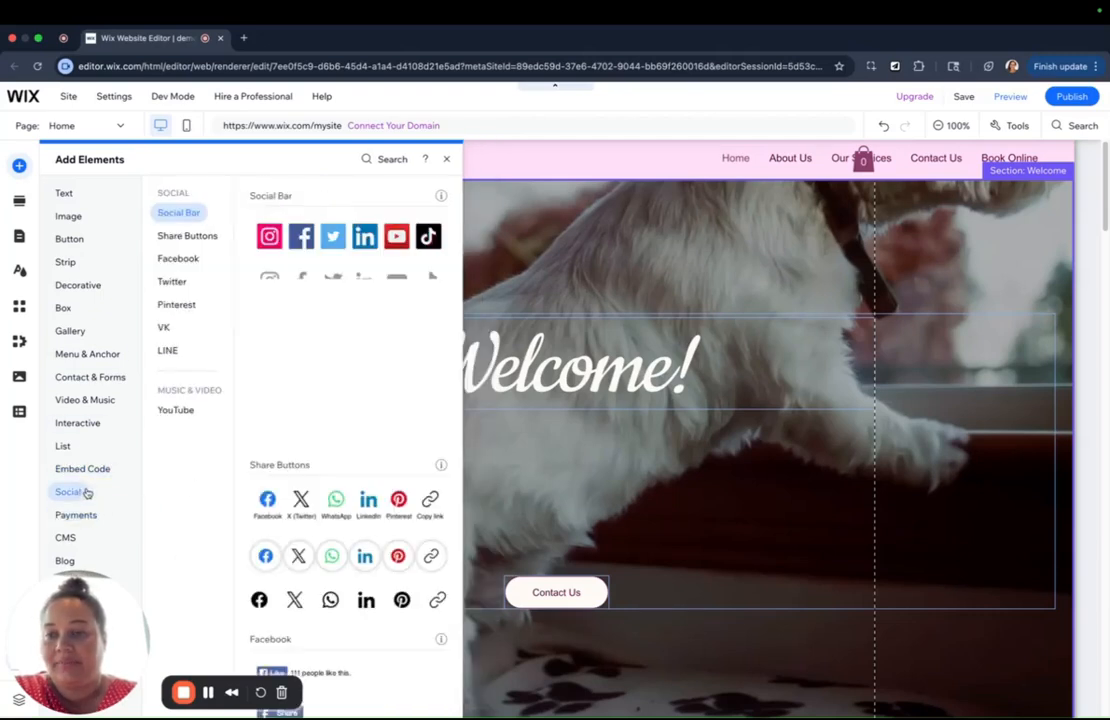
{"action": "scroll", "coordinate": [265, 385], "scroll_direction": "down", "scroll_amount": 20}
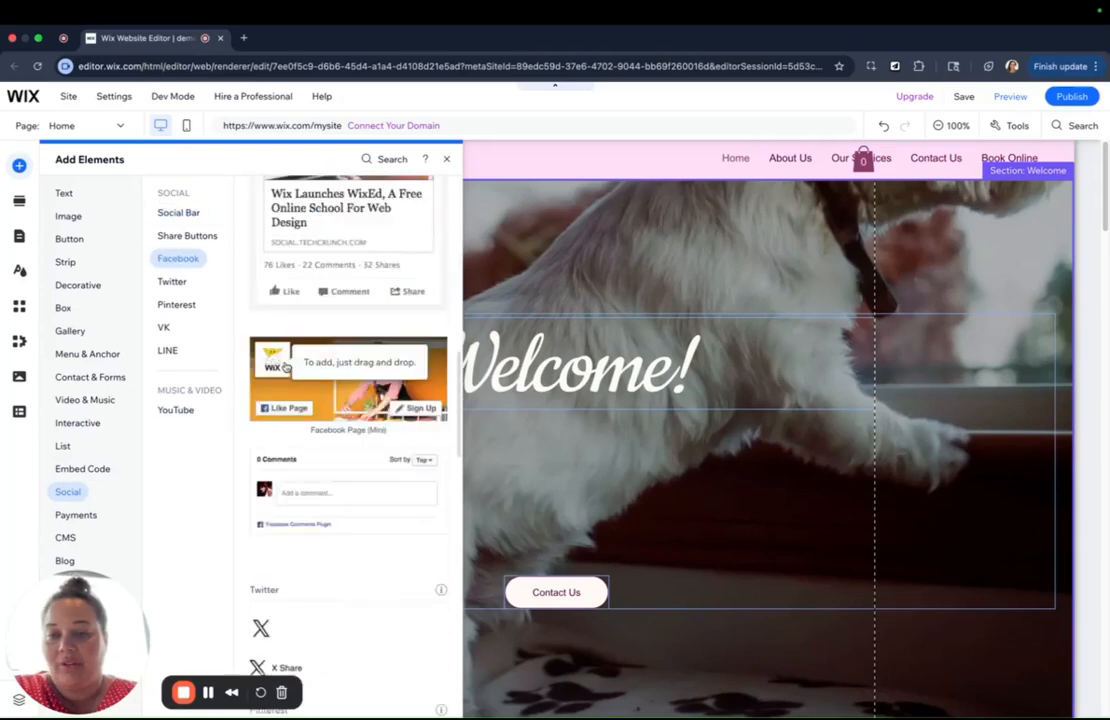
{"action": "left_click", "coordinate": [73, 514]}
{"action": "left_click", "coordinate": [110, 460]}
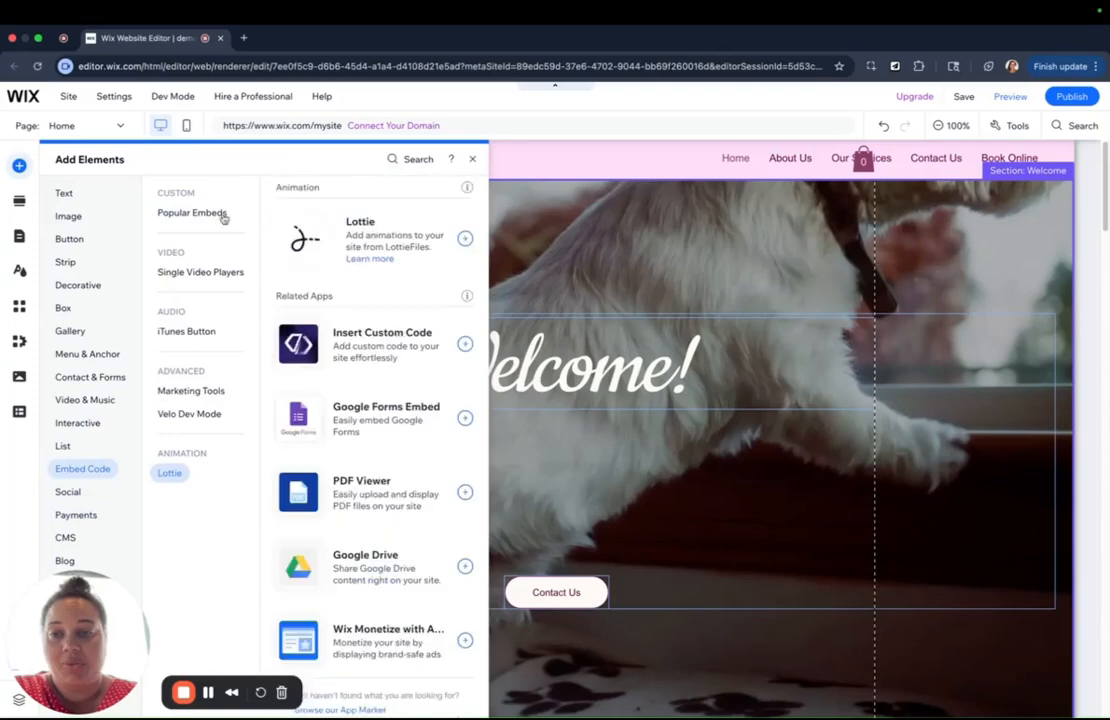
{"action": "left_click", "coordinate": [68, 500]}
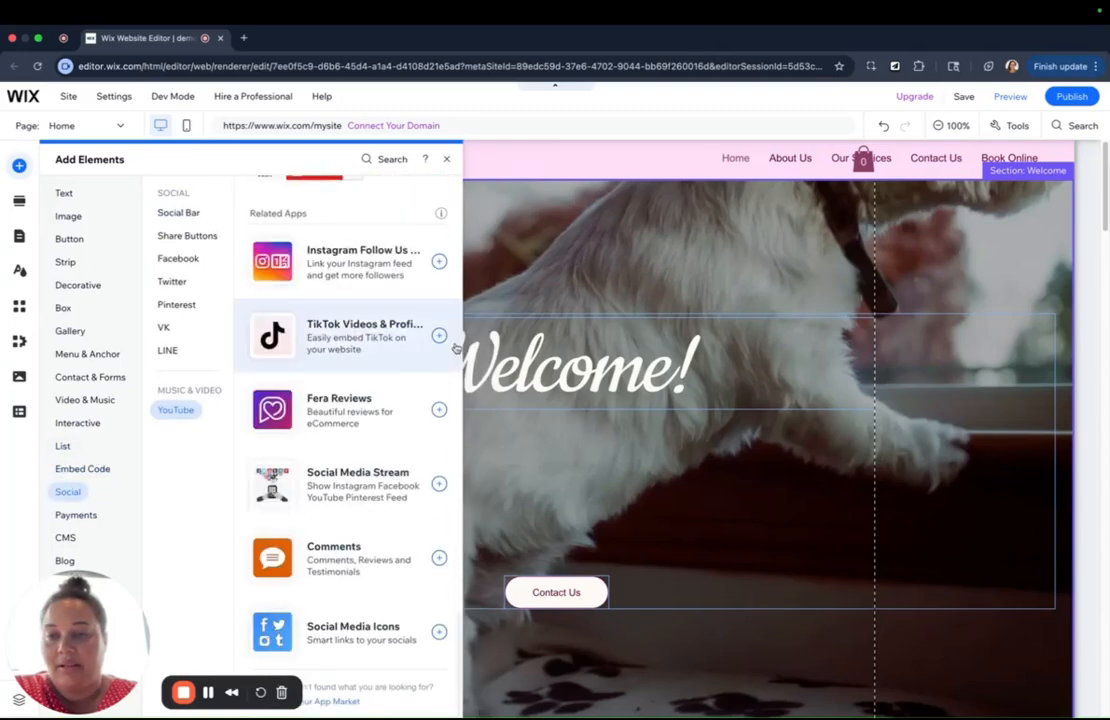
Examine the payment elements, including pay and PayPal buttons, order forms and pricing plans
{"action": "left_click", "coordinate": [74, 514]}
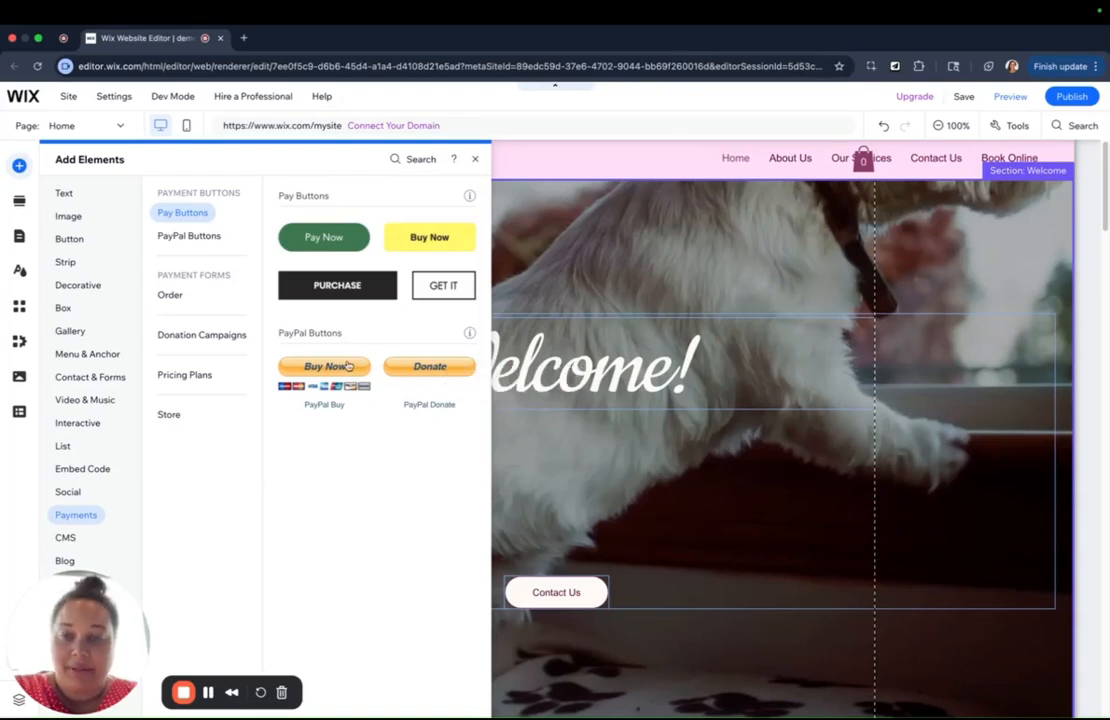
{"action": "left_click", "coordinate": [170, 300]}
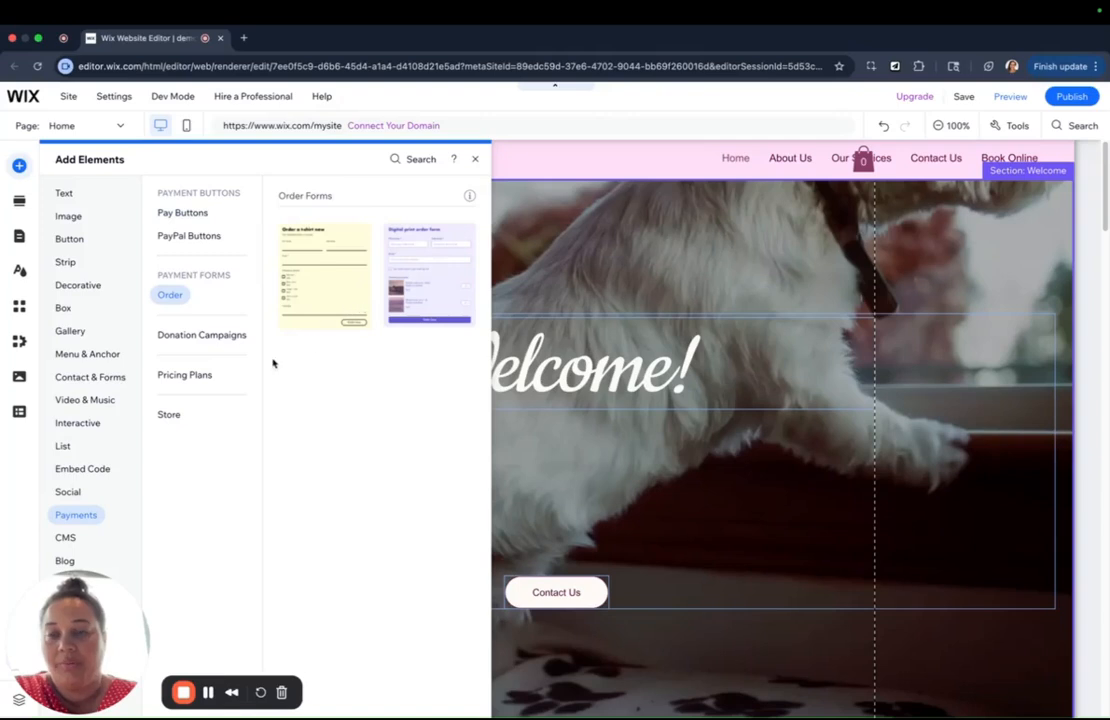
{"action": "left_click", "coordinate": [115, 355]}
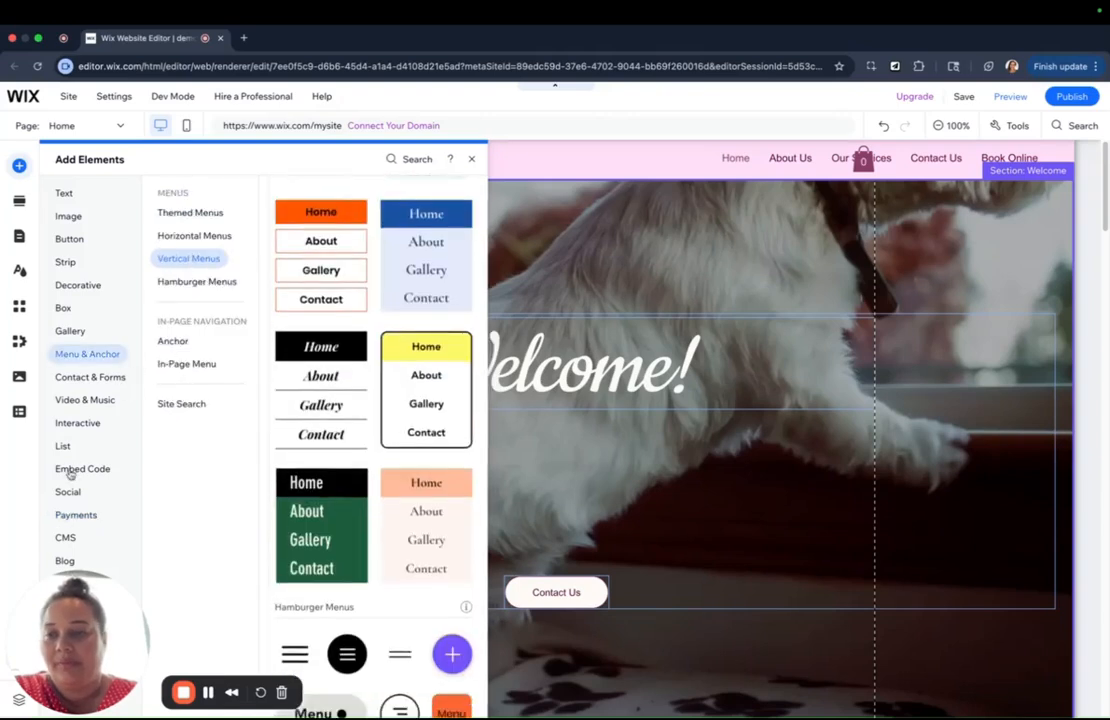
{"action": "left_click", "coordinate": [73, 512]}
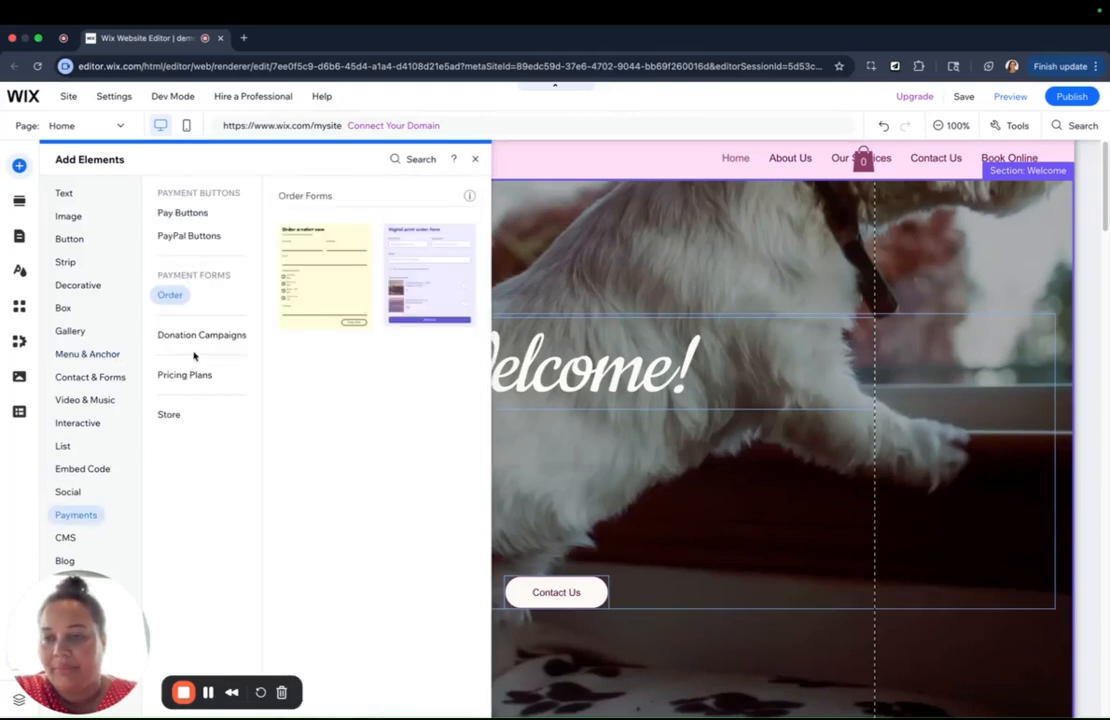
{"action": "left_click", "coordinate": [199, 381]}
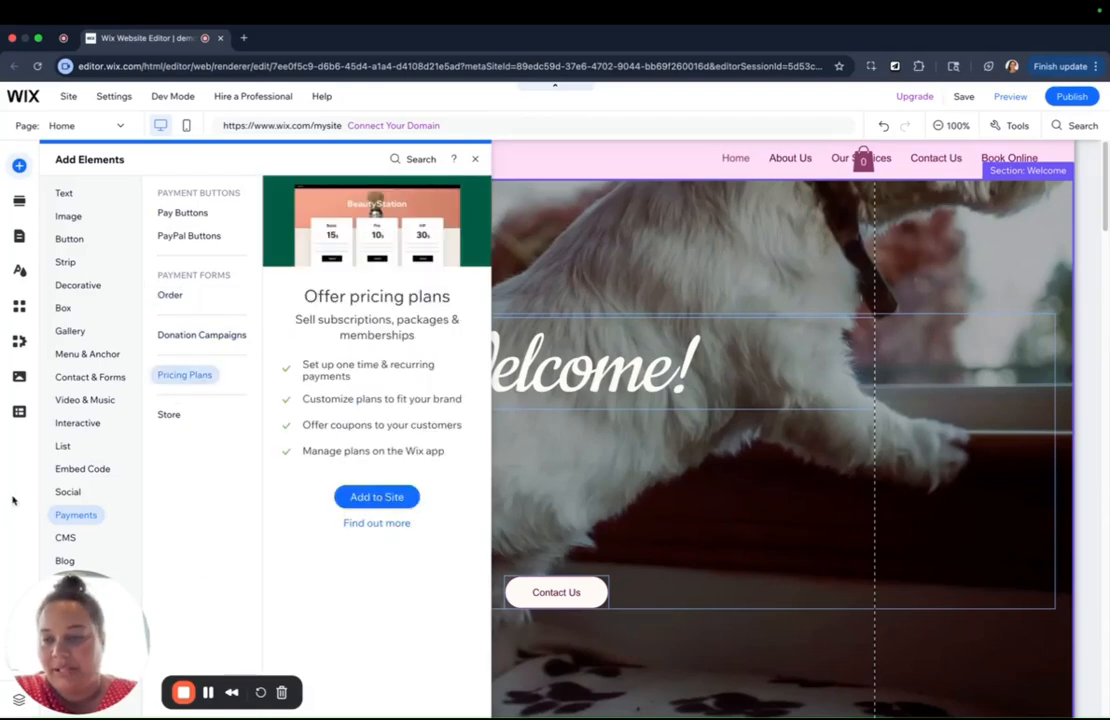
Examine the CMS, blog and online store features that can be added to the site, including the store's related apps
{"action": "left_click", "coordinate": [100, 471]}
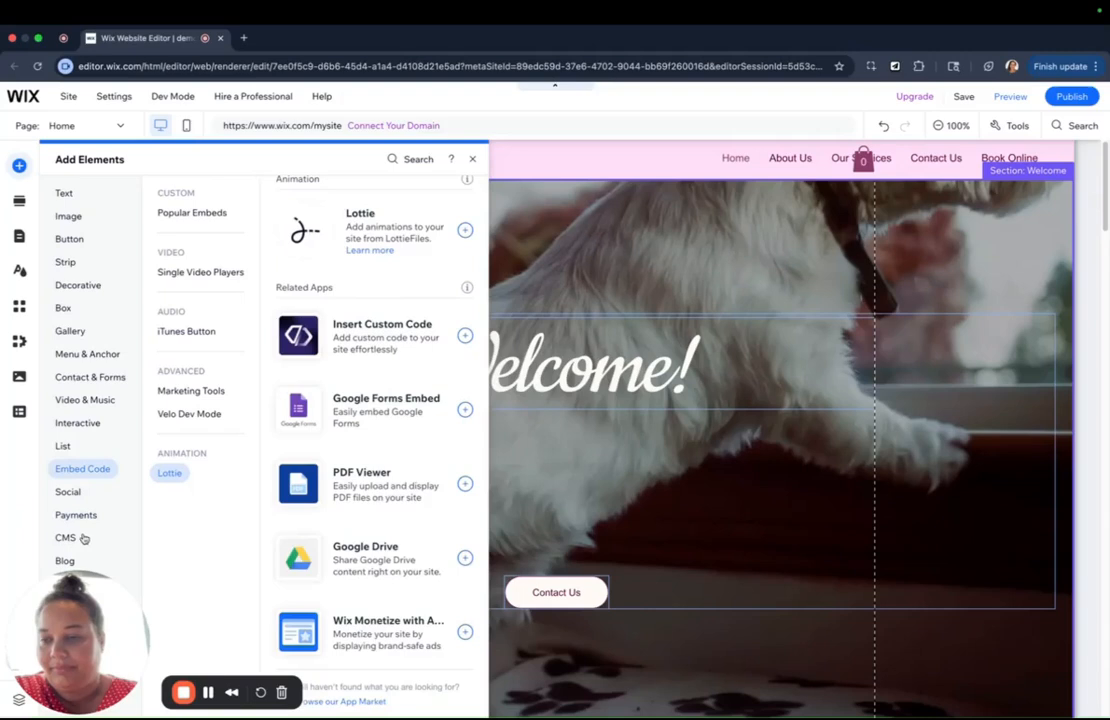
{"action": "left_click", "coordinate": [68, 538]}
{"action": "left_click", "coordinate": [94, 517]}
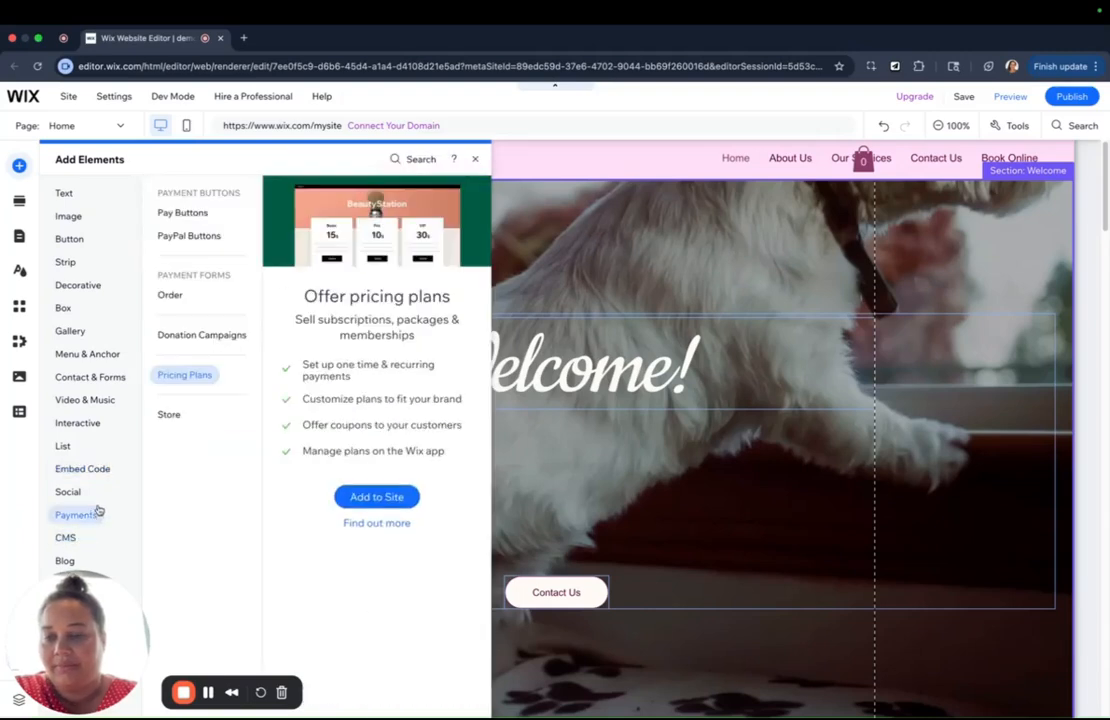
{"action": "left_click", "coordinate": [65, 539]}
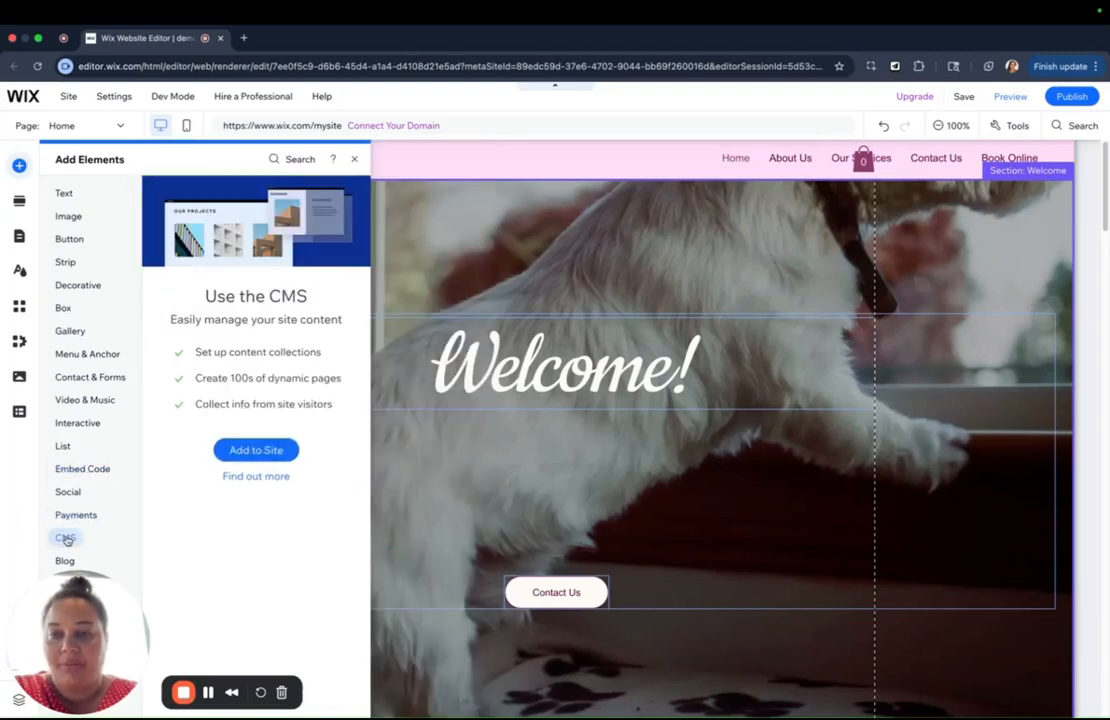
{"action": "left_click", "coordinate": [65, 562]}
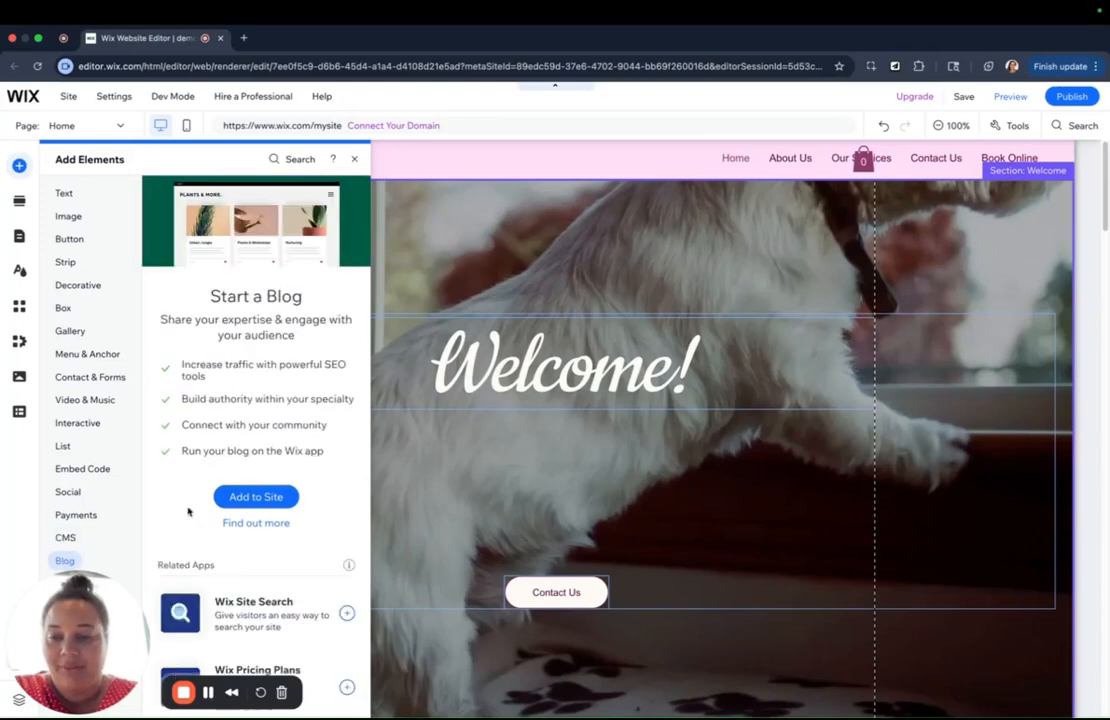
{"action": "left_click_drag", "start_coordinate": [100, 616], "coordinate": [832, 616]}
{"action": "left_click_drag", "start_coordinate": [557, 545], "coordinate": [553, 558]}
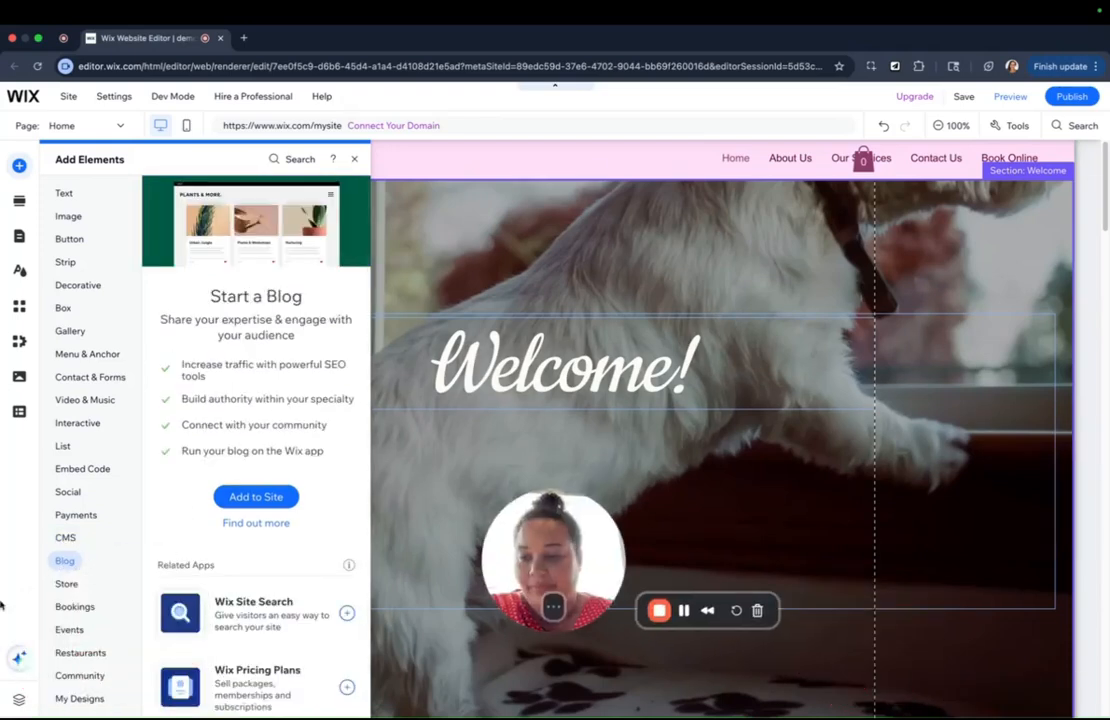
{"action": "left_click", "coordinate": [66, 583]}
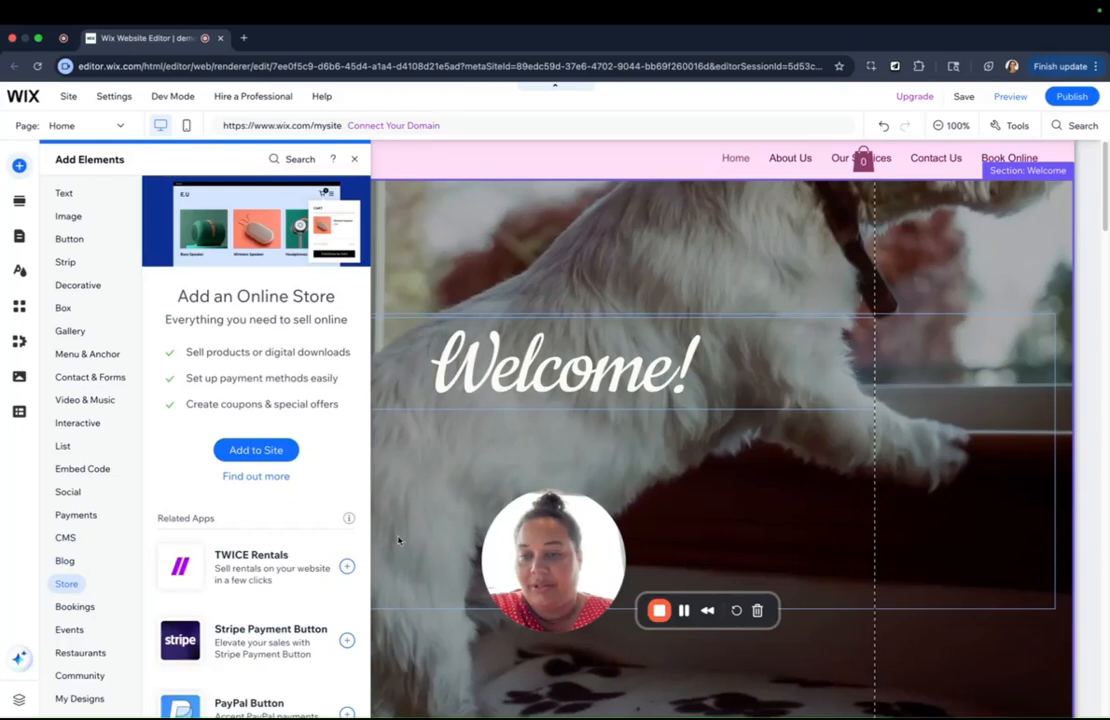
{"action": "scroll", "coordinate": [273, 496], "scroll_direction": "down", "scroll_amount": 5}
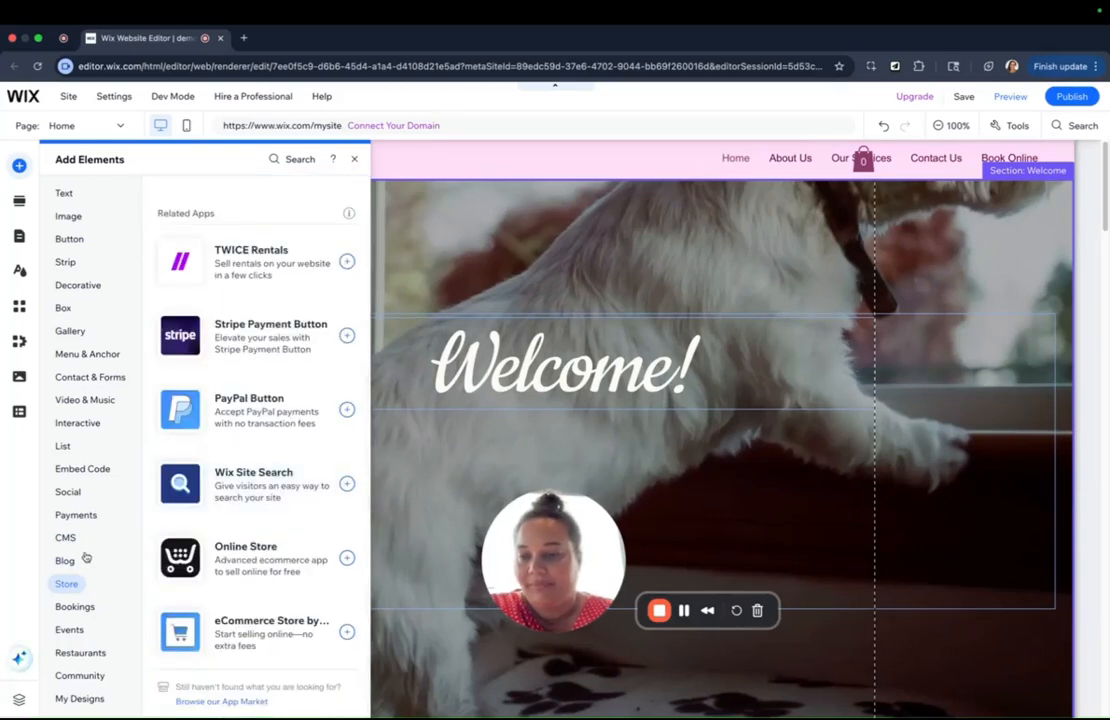
Examine the booking elements, from the service list and calendar to next availability, weekly timetable, daily agenda and cart icon
{"action": "left_click", "coordinate": [66, 563]}
{"action": "left_click", "coordinate": [82, 606]}
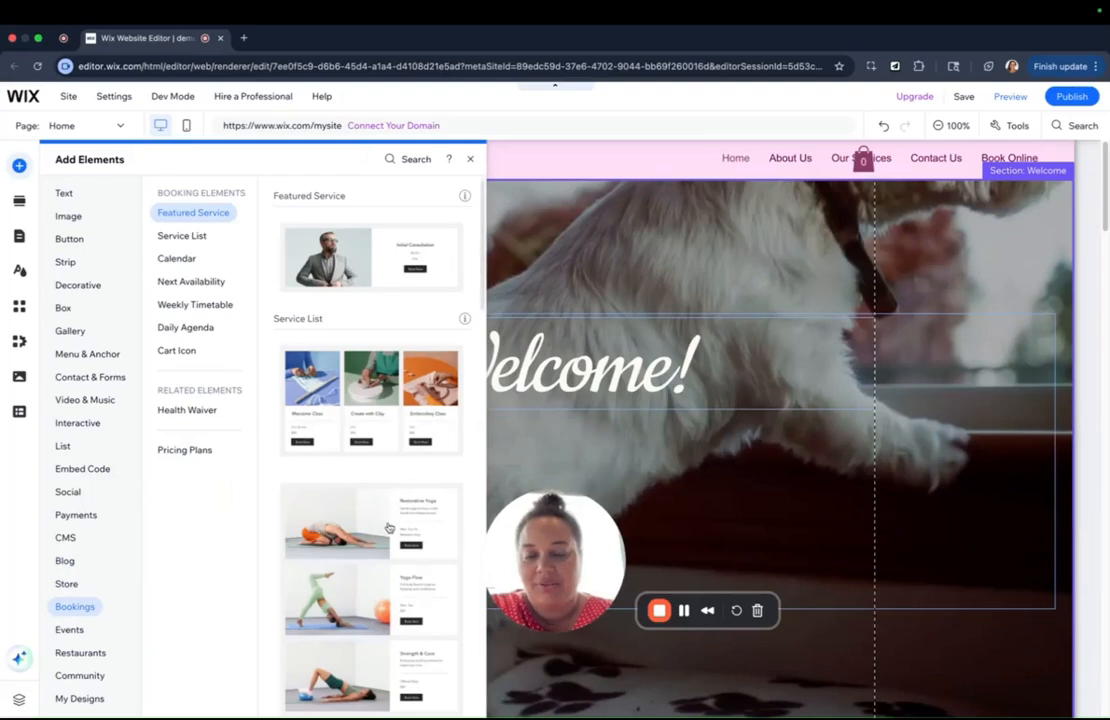
{"action": "scroll", "coordinate": [392, 515], "scroll_direction": "down", "scroll_amount": 5}
{"action": "scroll", "coordinate": [388, 528], "scroll_direction": "down", "scroll_amount": 5}
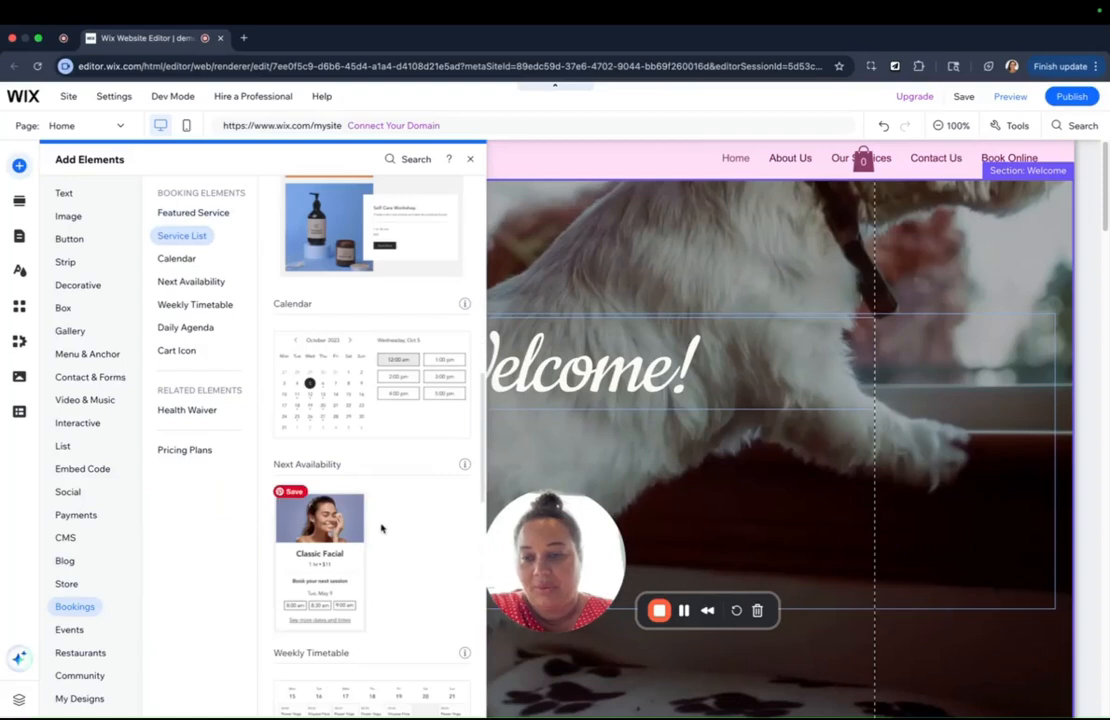
{"action": "scroll", "coordinate": [337, 652], "scroll_direction": "down", "scroll_amount": 2}
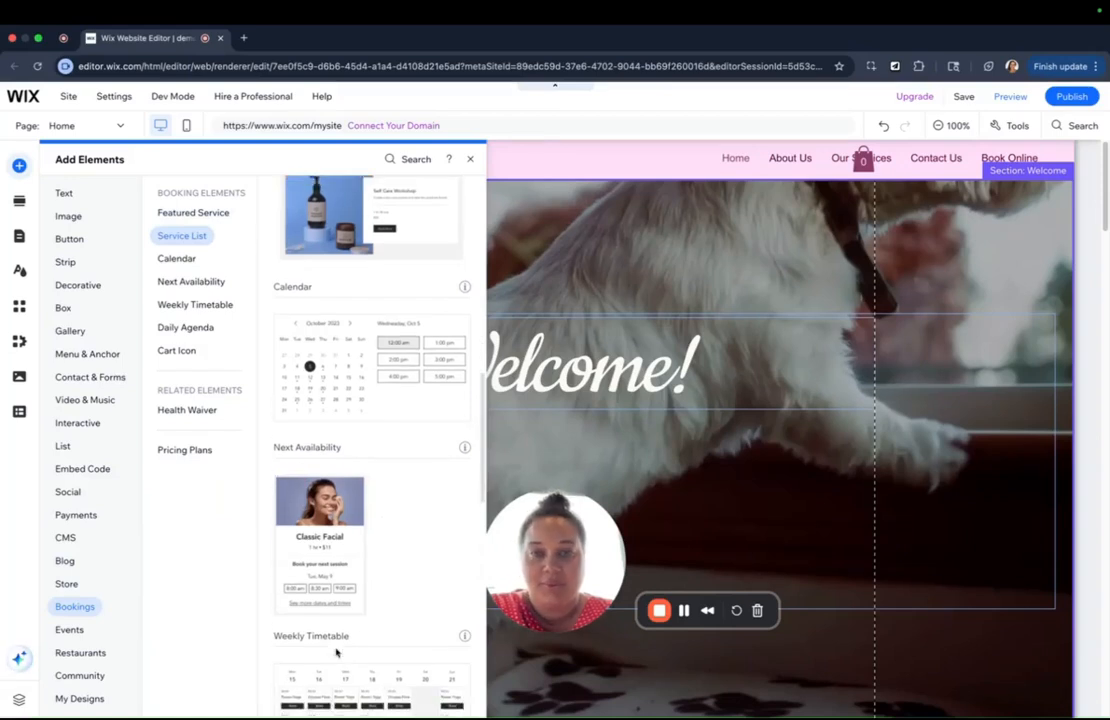
{"action": "scroll", "coordinate": [337, 652], "scroll_direction": "down", "scroll_amount": 7}
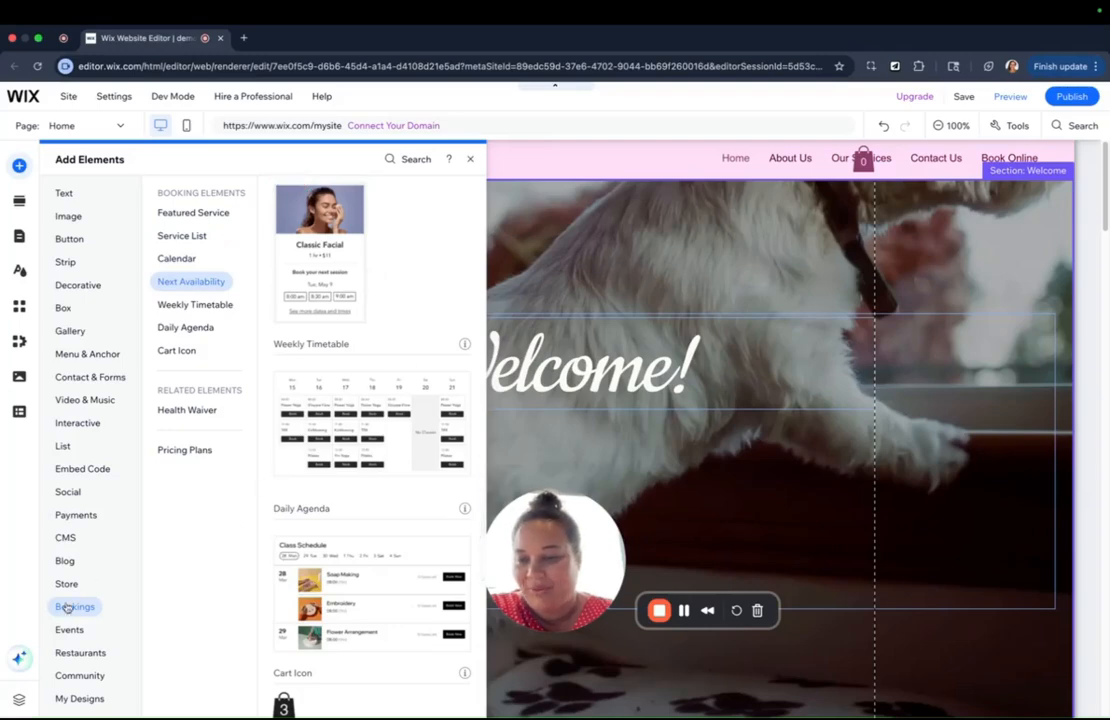
{"action": "left_click", "coordinate": [64, 629]}
{"action": "left_click", "coordinate": [62, 608]}
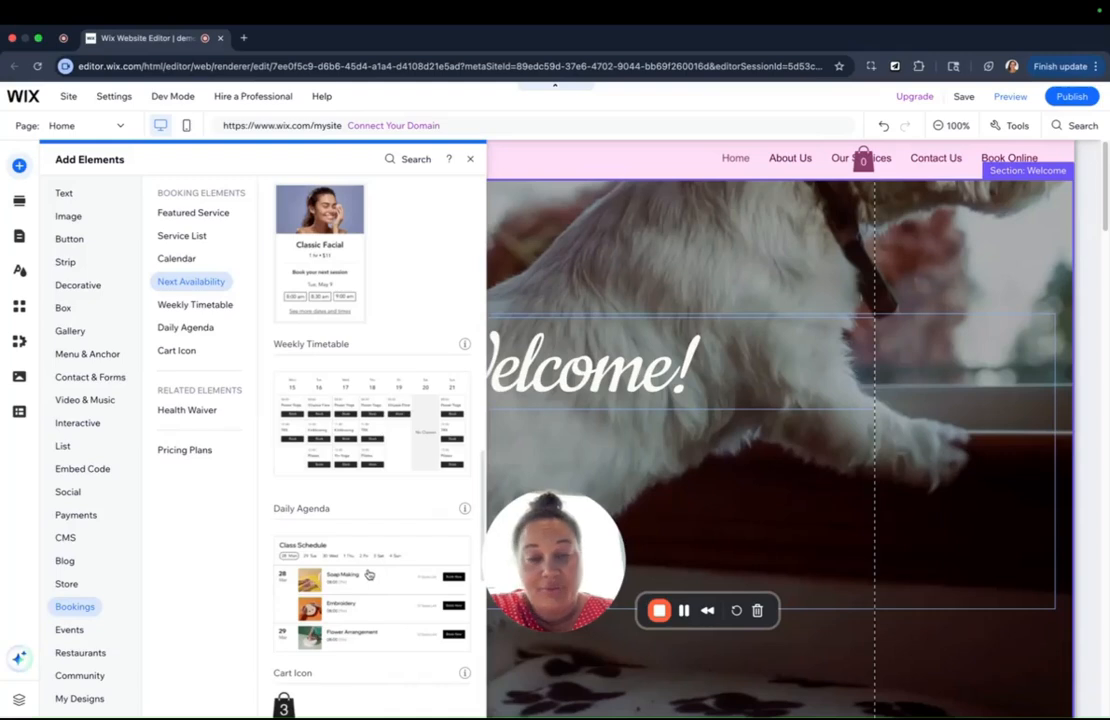
{"action": "scroll", "coordinate": [369, 574], "scroll_direction": "down", "scroll_amount": 1}
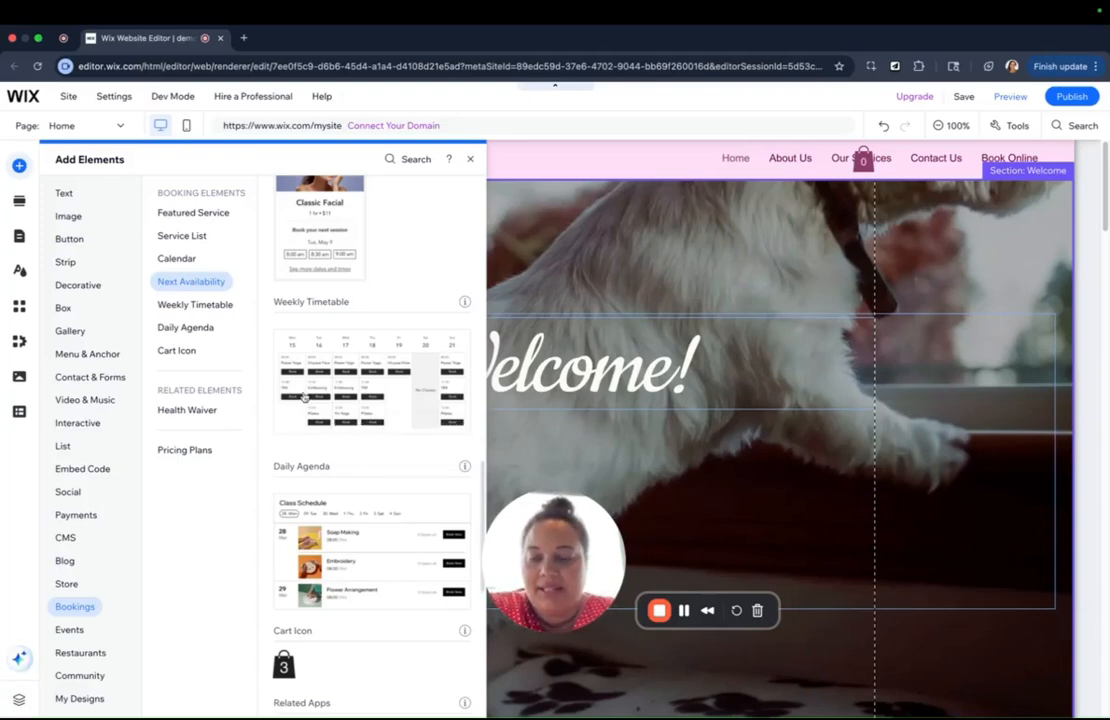
{"action": "left_click", "coordinate": [196, 305]}
{"action": "left_click", "coordinate": [180, 351]}
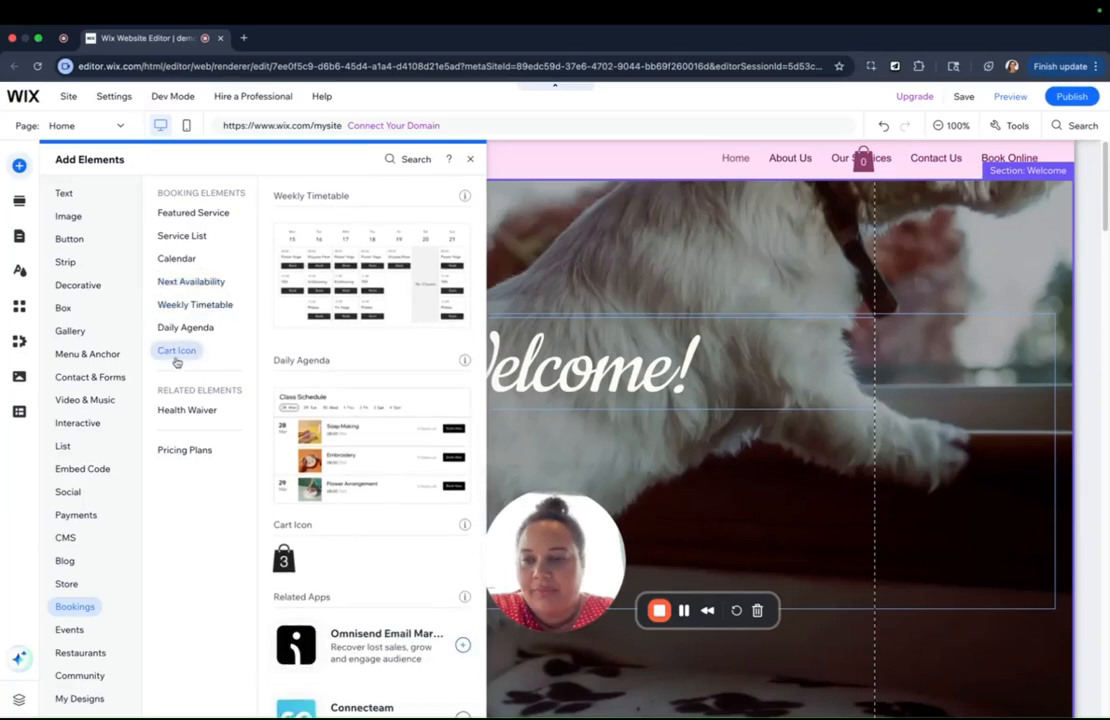
Examine the events, restaurant menus and community members' area features, including related apps for events and members
{"action": "left_click", "coordinate": [69, 628]}
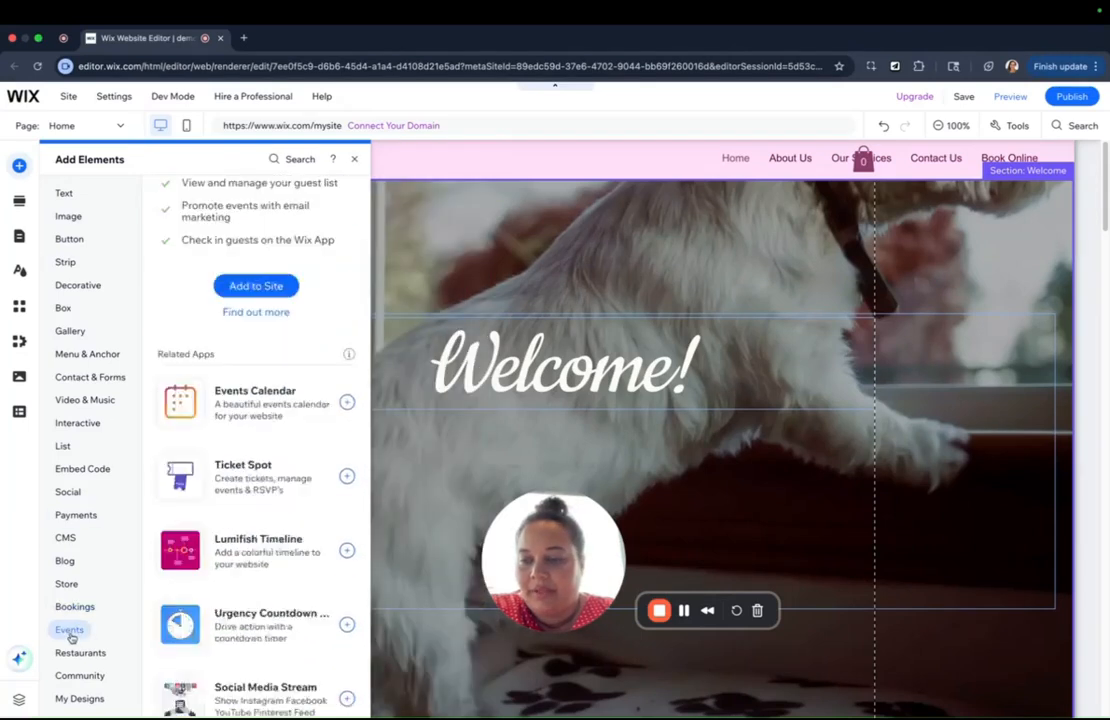
{"action": "scroll", "coordinate": [208, 565], "scroll_direction": "down", "scroll_amount": 5}
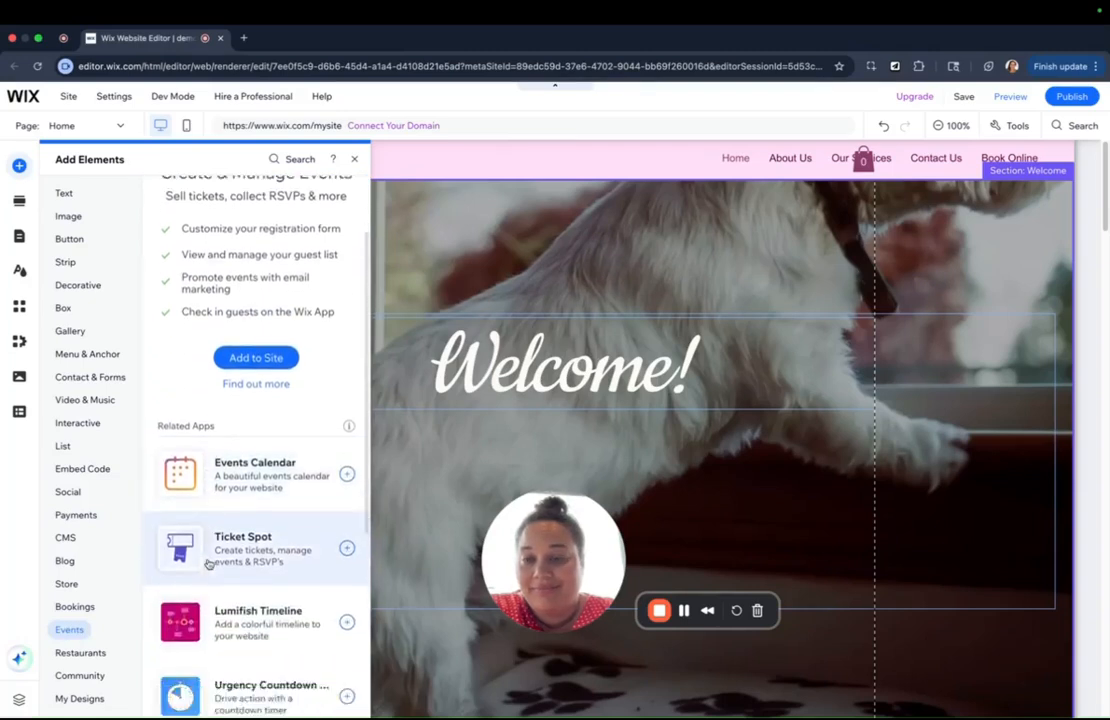
{"action": "scroll", "coordinate": [250, 403], "scroll_direction": "up", "scroll_amount": 2}
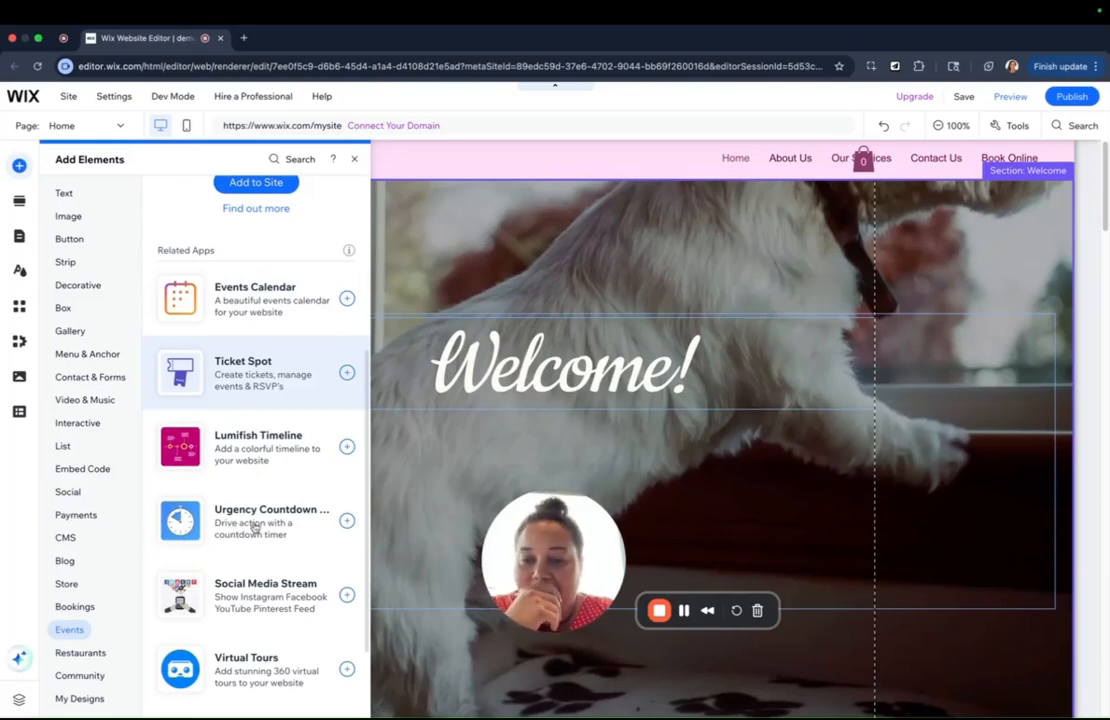
{"action": "left_click", "coordinate": [95, 658]}
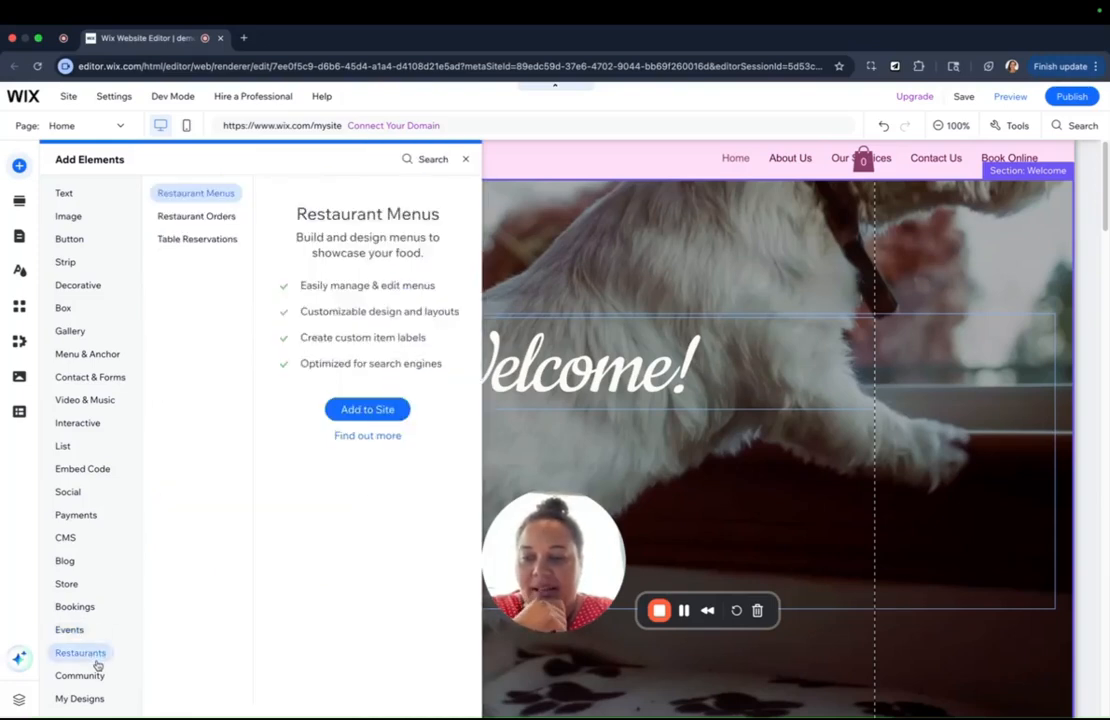
{"action": "left_click", "coordinate": [93, 677]}
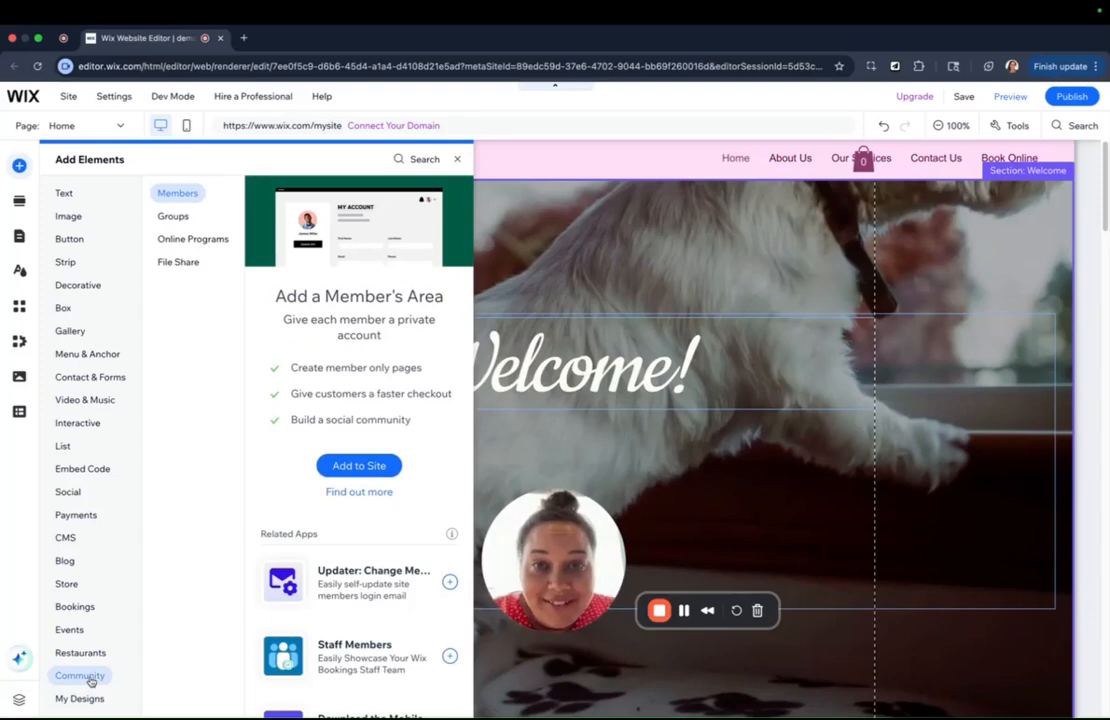
{"action": "scroll", "coordinate": [290, 500], "scroll_direction": "down", "scroll_amount": 6}
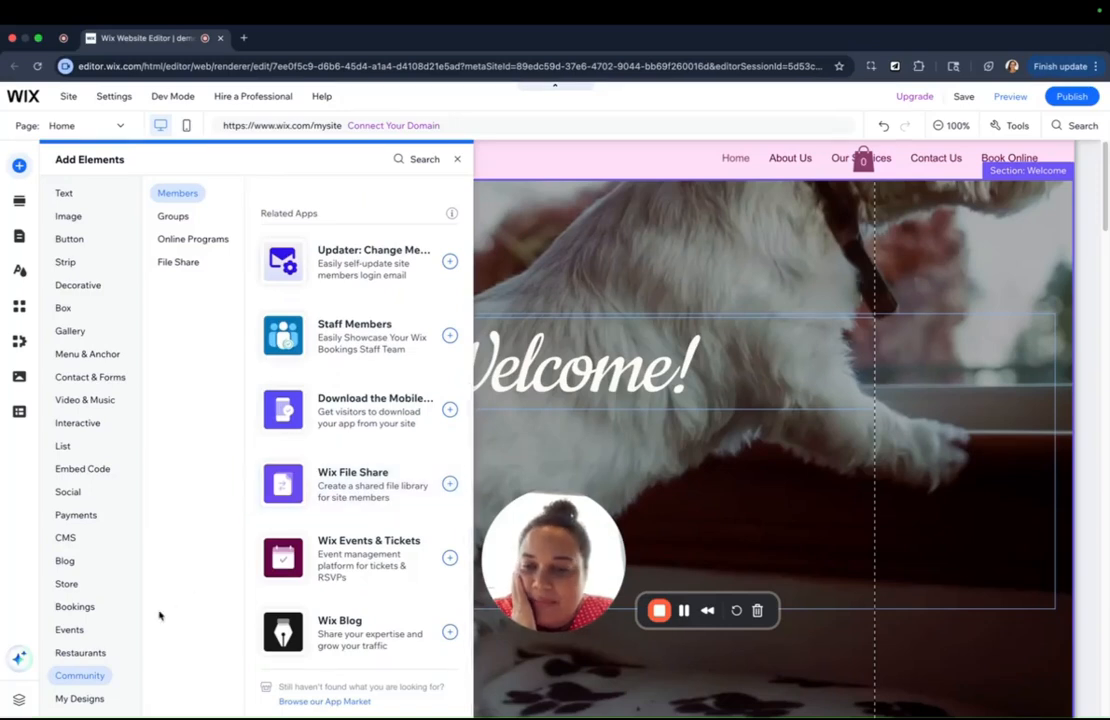
Examine the saved custom designs area and the pay and PayPal button elements
{"action": "left_click", "coordinate": [93, 702]}
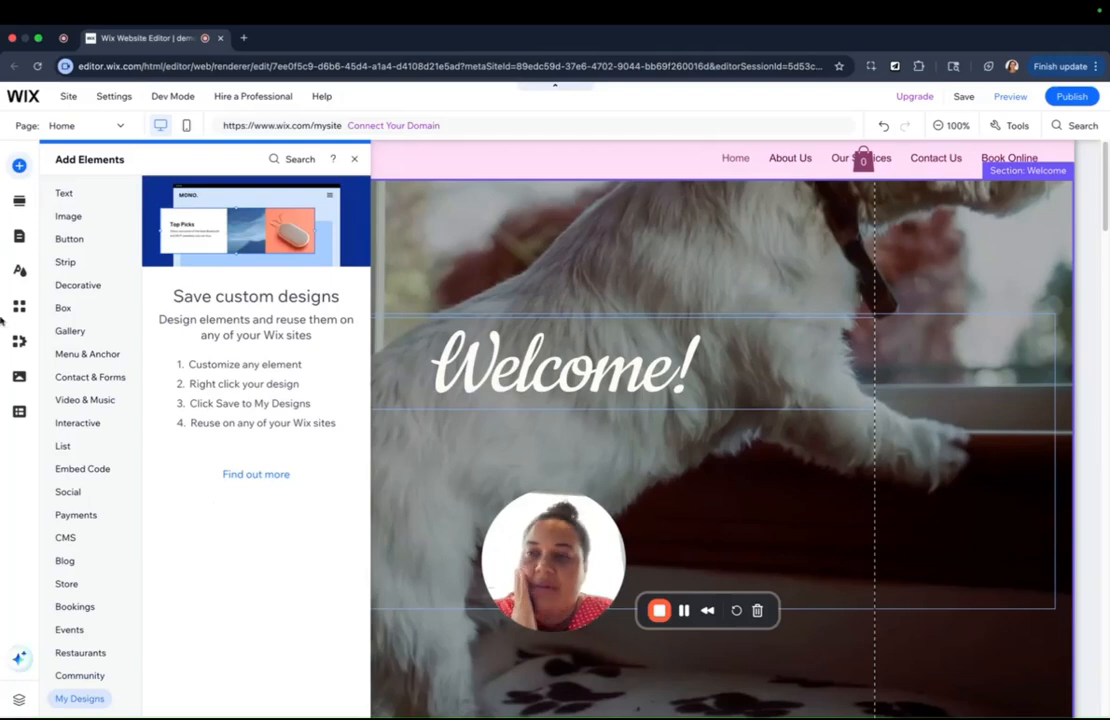
{"action": "left_click", "coordinate": [69, 240]}
{"action": "left_click", "coordinate": [181, 386]}
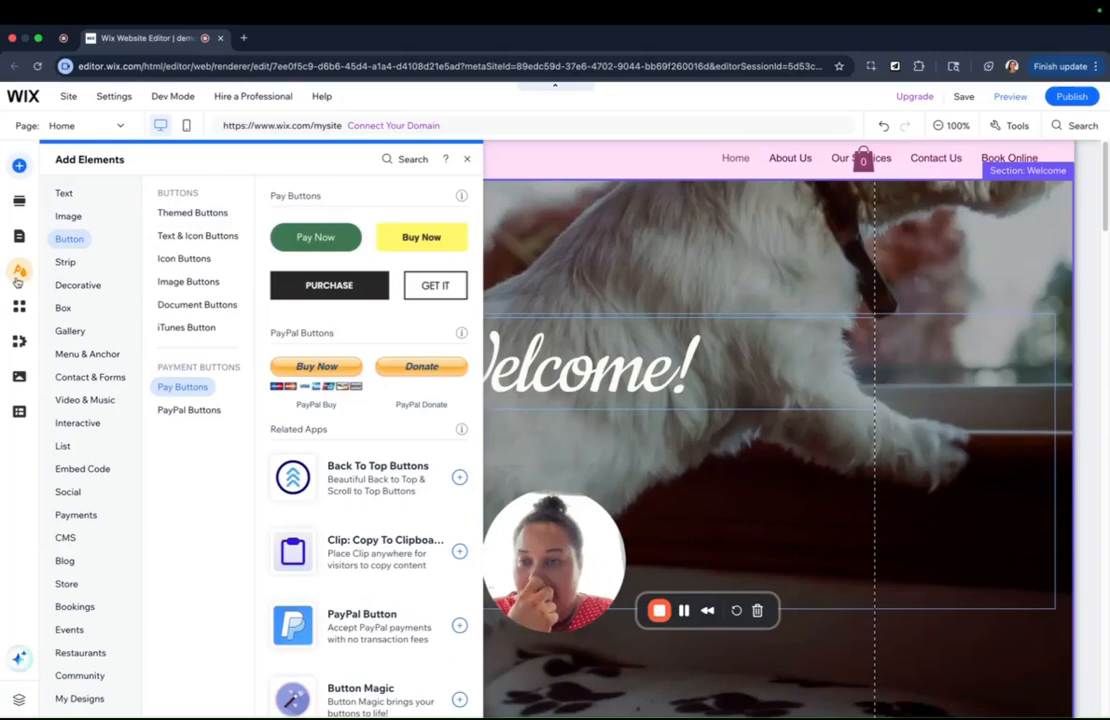
{"action": "left_click", "coordinate": [16, 236]}
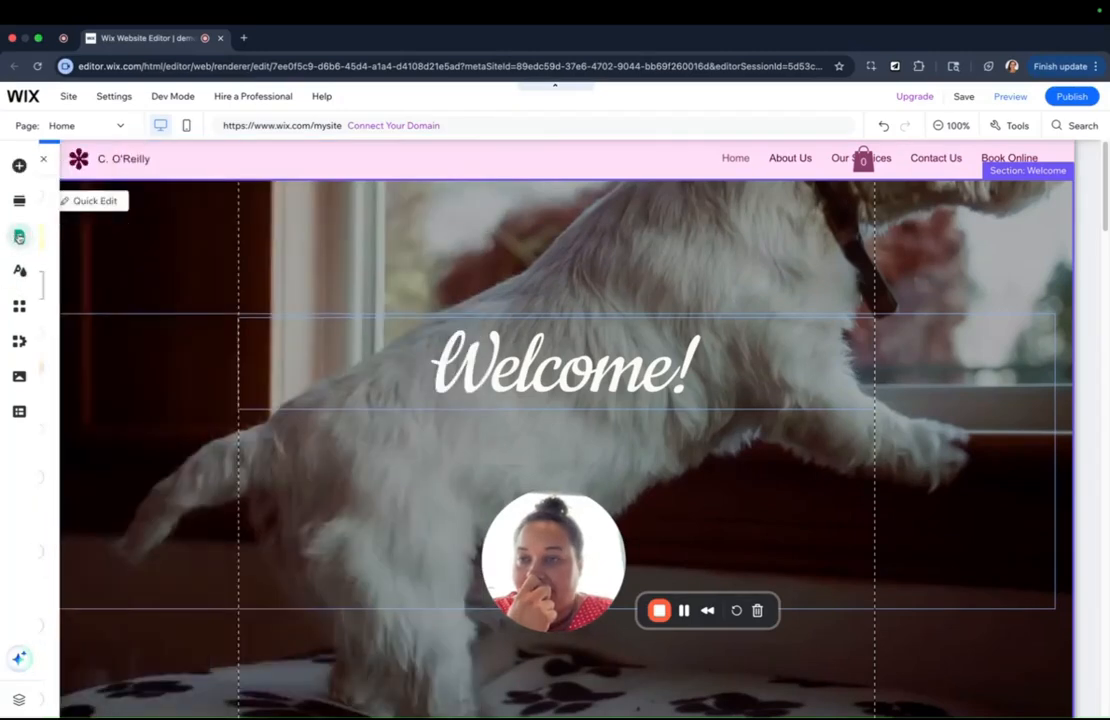
Add the first About section design, with a centred box over a background image, directly below the Welcome section
{"action": "left_click", "coordinate": [18, 203]}
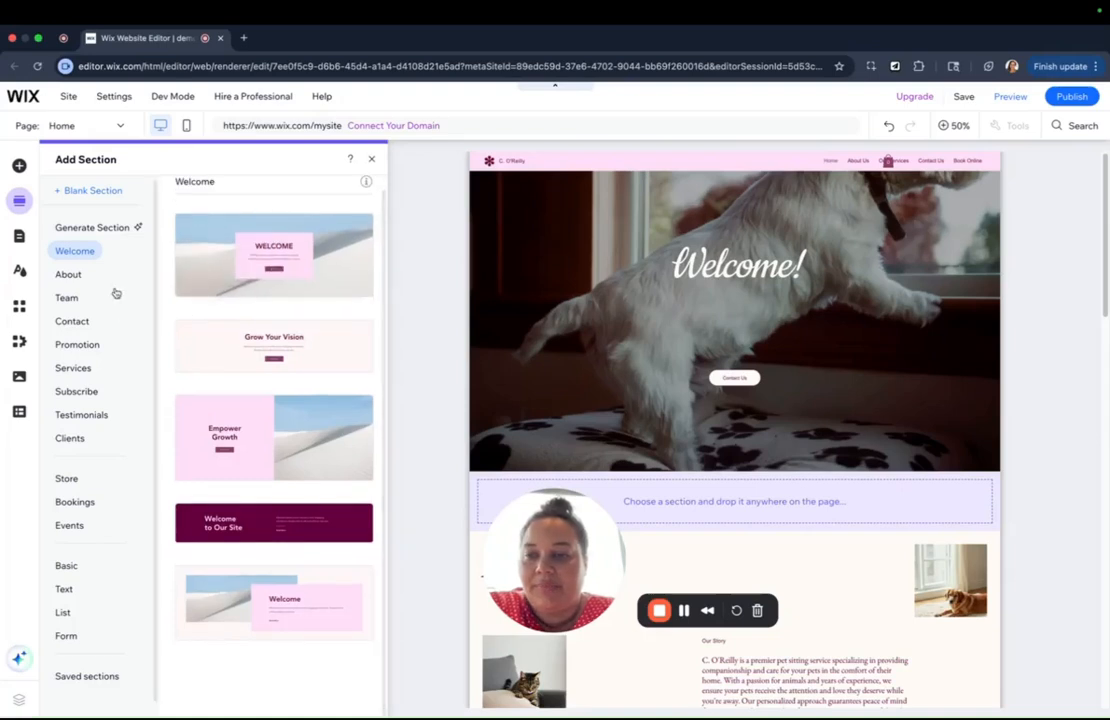
{"action": "left_click", "coordinate": [69, 277]}
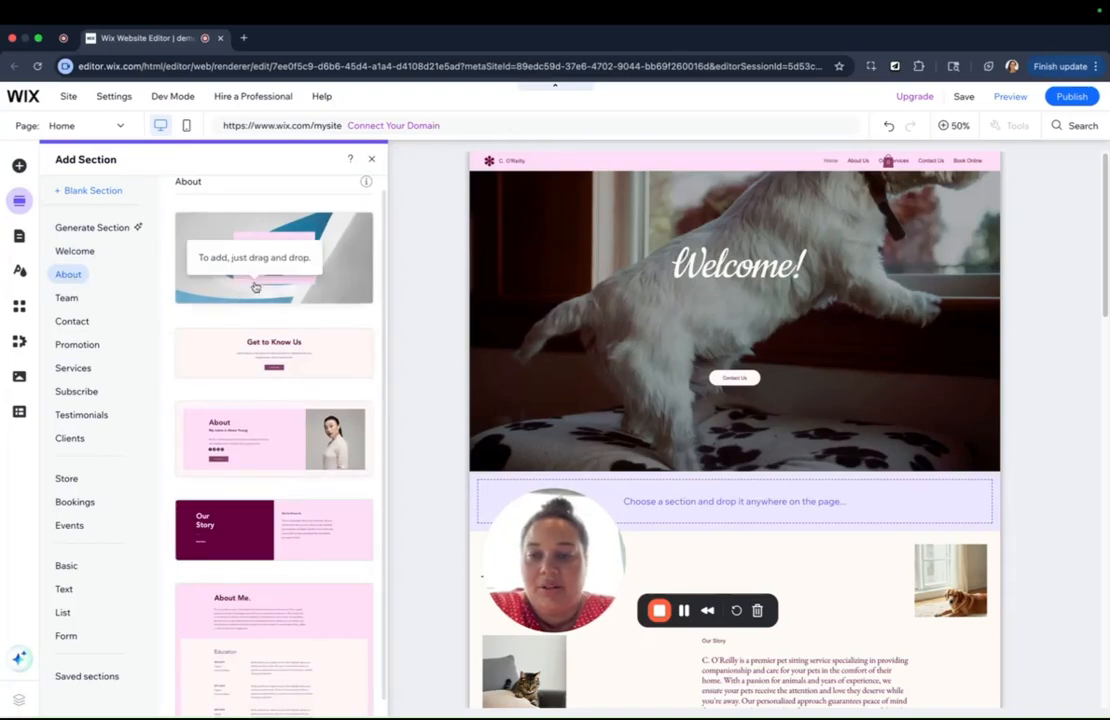
{"action": "left_click_drag", "start_coordinate": [591, 431], "coordinate": [642, 495]}
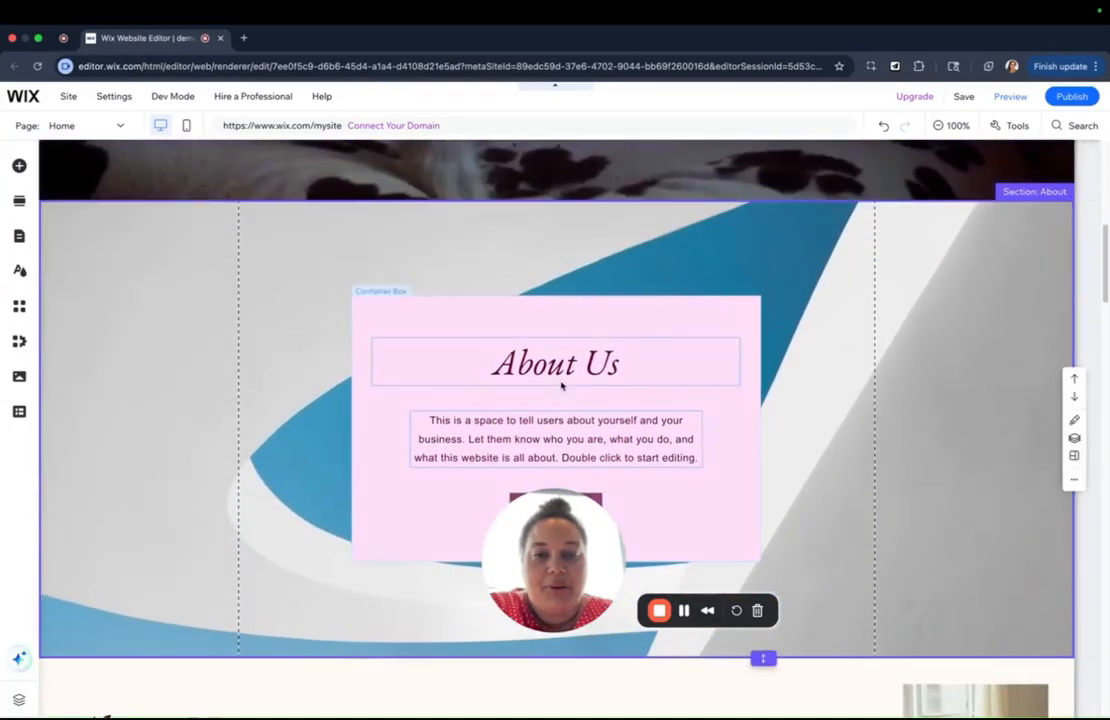
Replace the new section's "About Us" heading with "Why we love what we do!"
{"action": "left_click", "coordinate": [614, 369]}
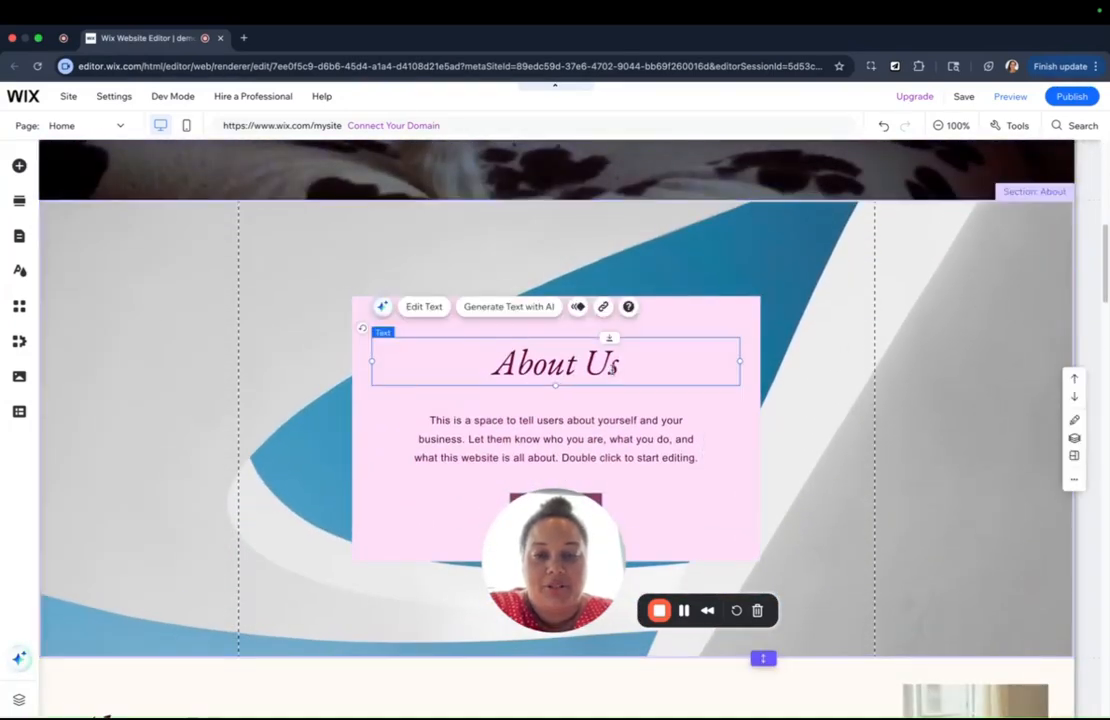
{"action": "double_click", "coordinate": [614, 369]}
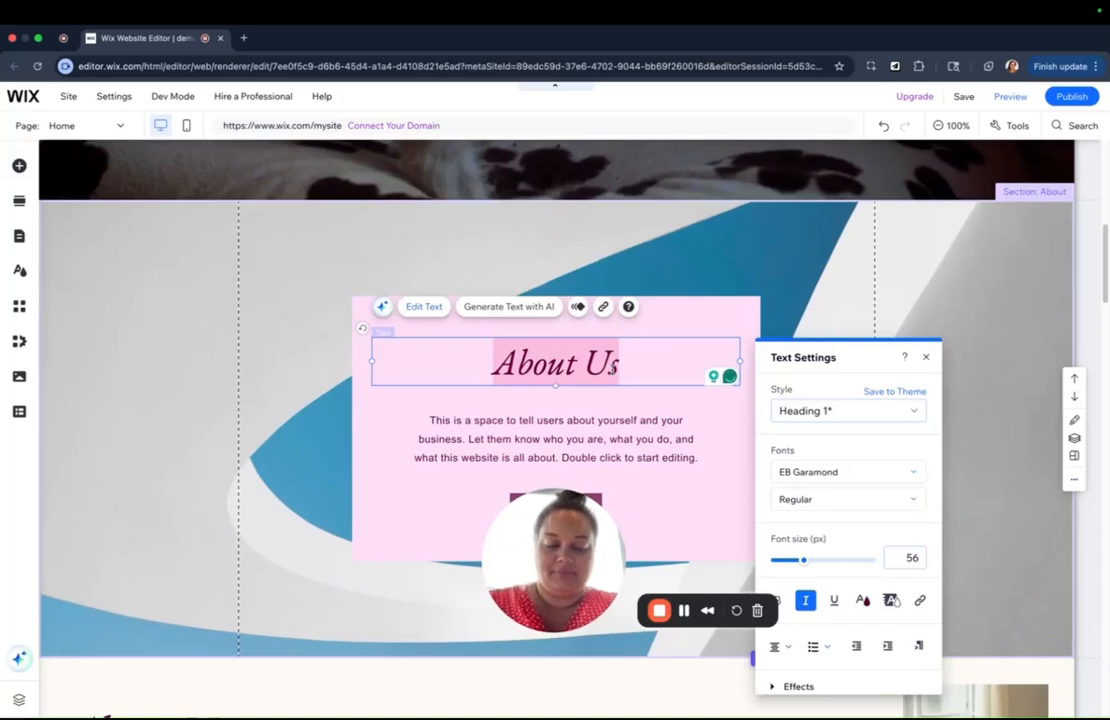
{"action": "type", "text": "Why we"}
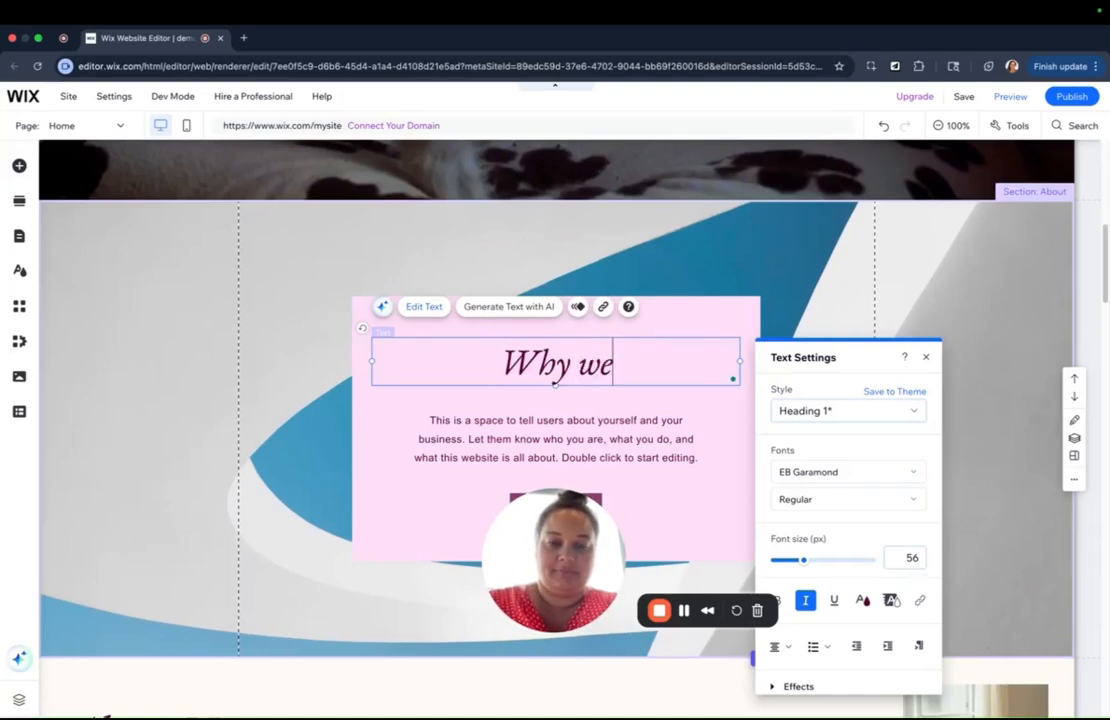
{"action": "type", "text": " love what we"}
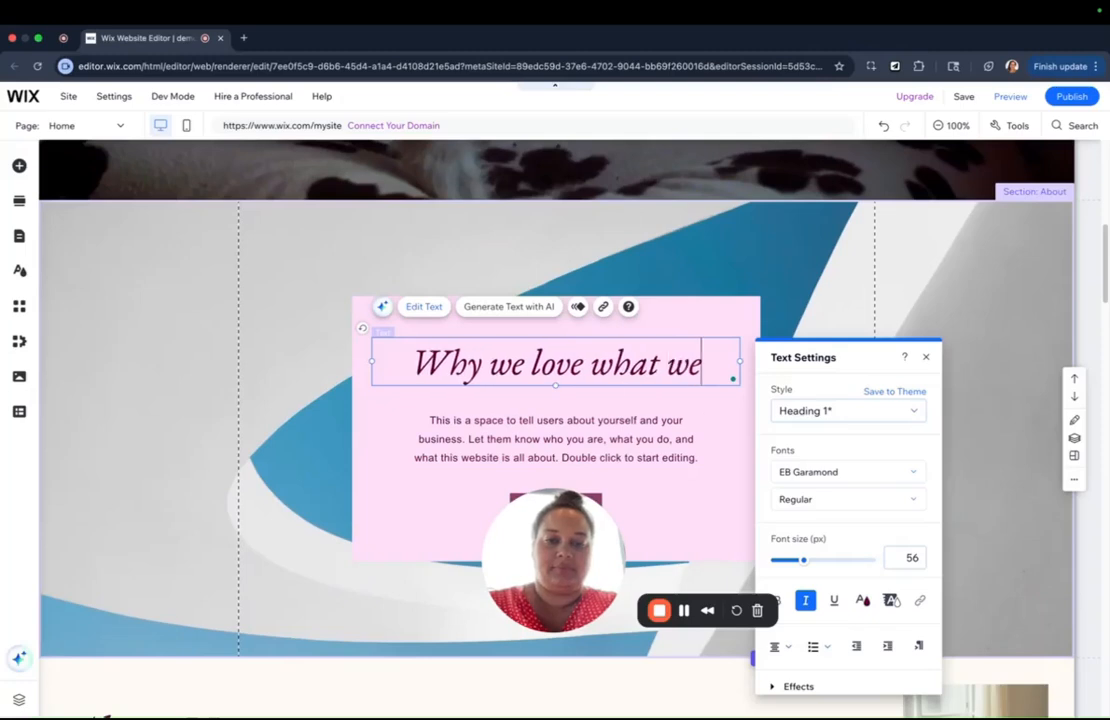
{"action": "type", "text": " do!"}
{"action": "left_click", "coordinate": [612, 425]}
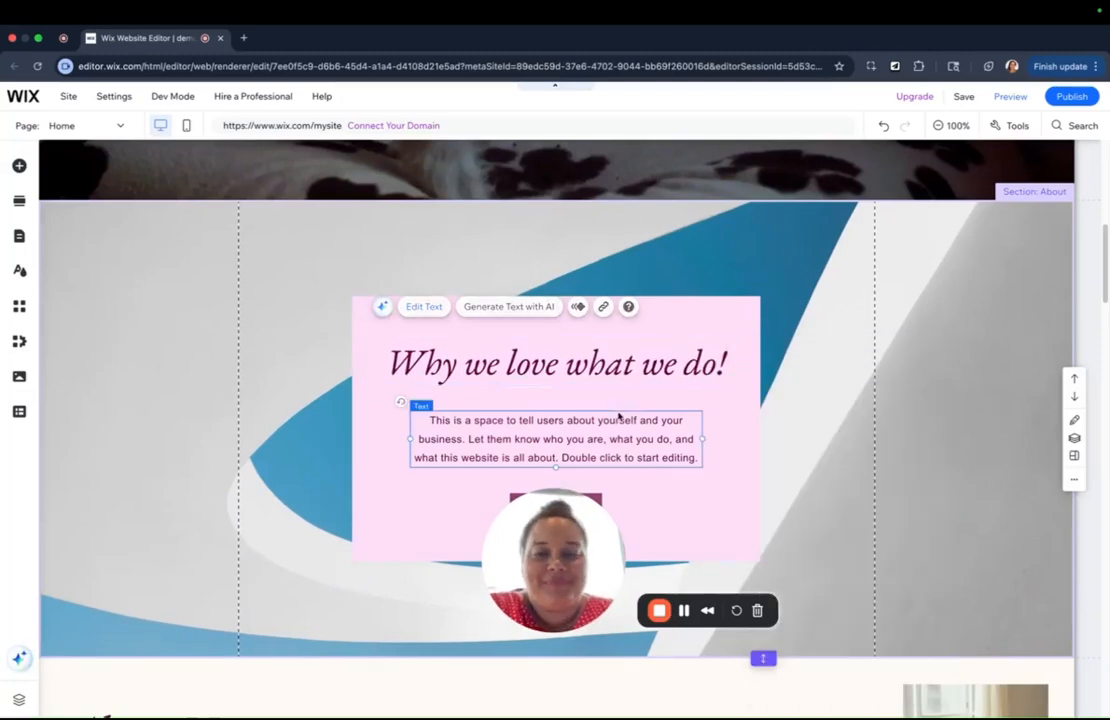
Apply the Fade entrance animation to the "Why we love what we do!" heading
{"action": "left_click", "coordinate": [598, 372]}
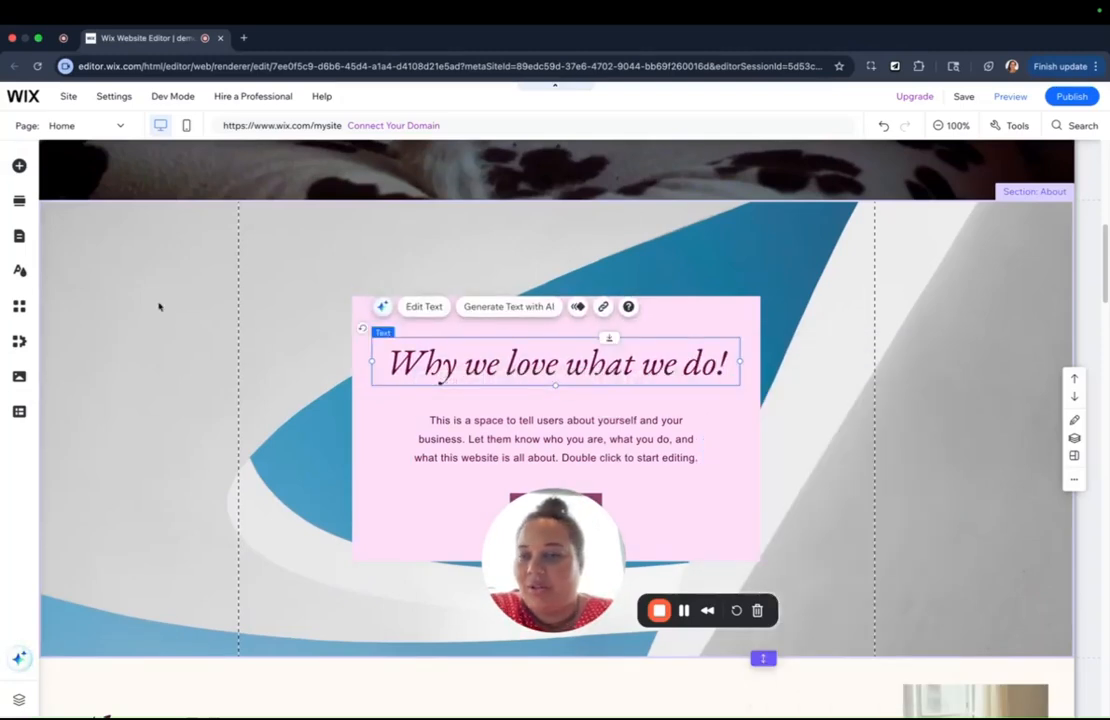
{"action": "left_click", "coordinate": [579, 308]}
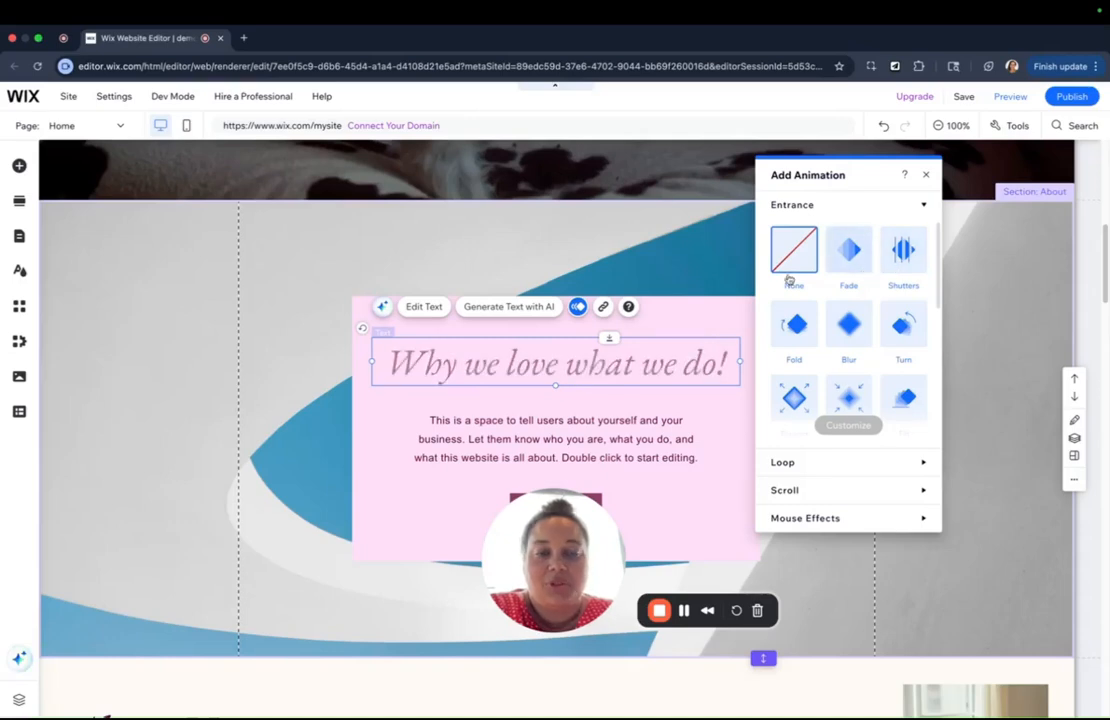
{"action": "left_click", "coordinate": [848, 250]}
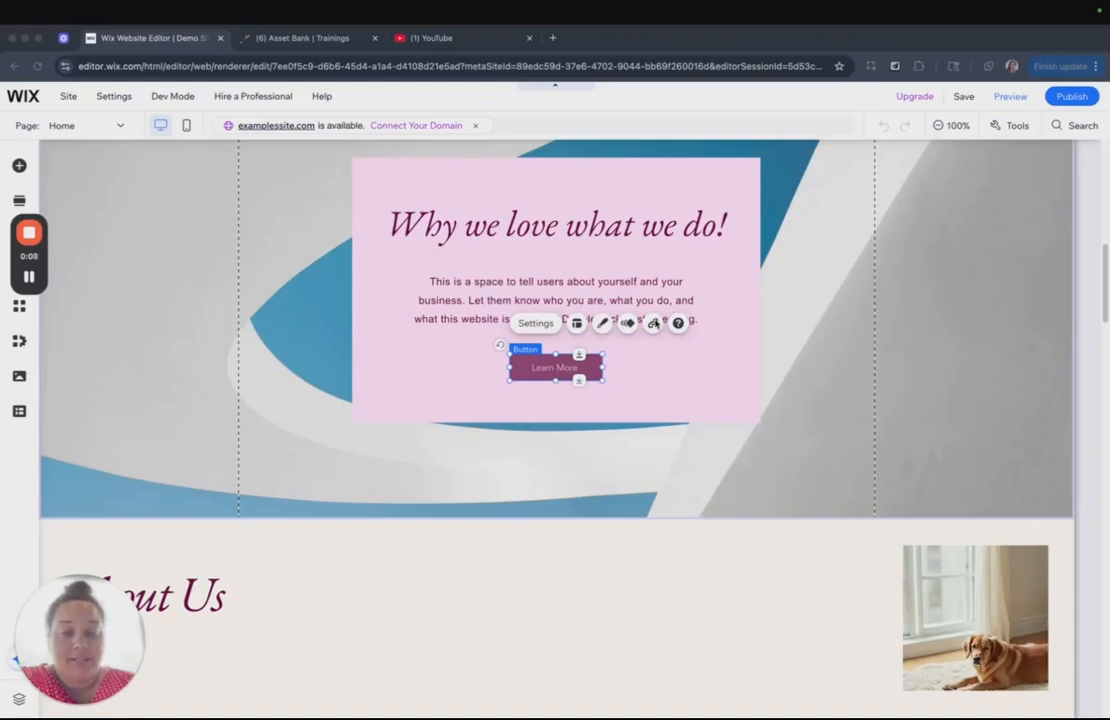
Link the section's Learn More button to the Book Online page, opening in the current window
{"action": "left_click", "coordinate": [654, 323]}
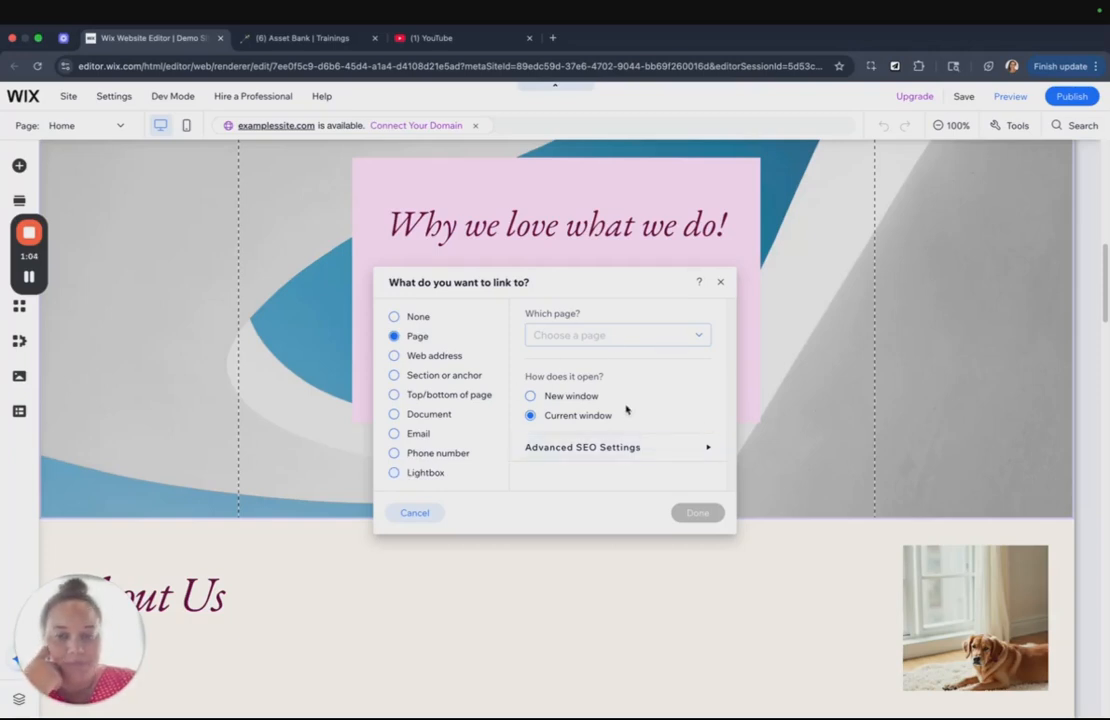
{"action": "left_click", "coordinate": [627, 341]}
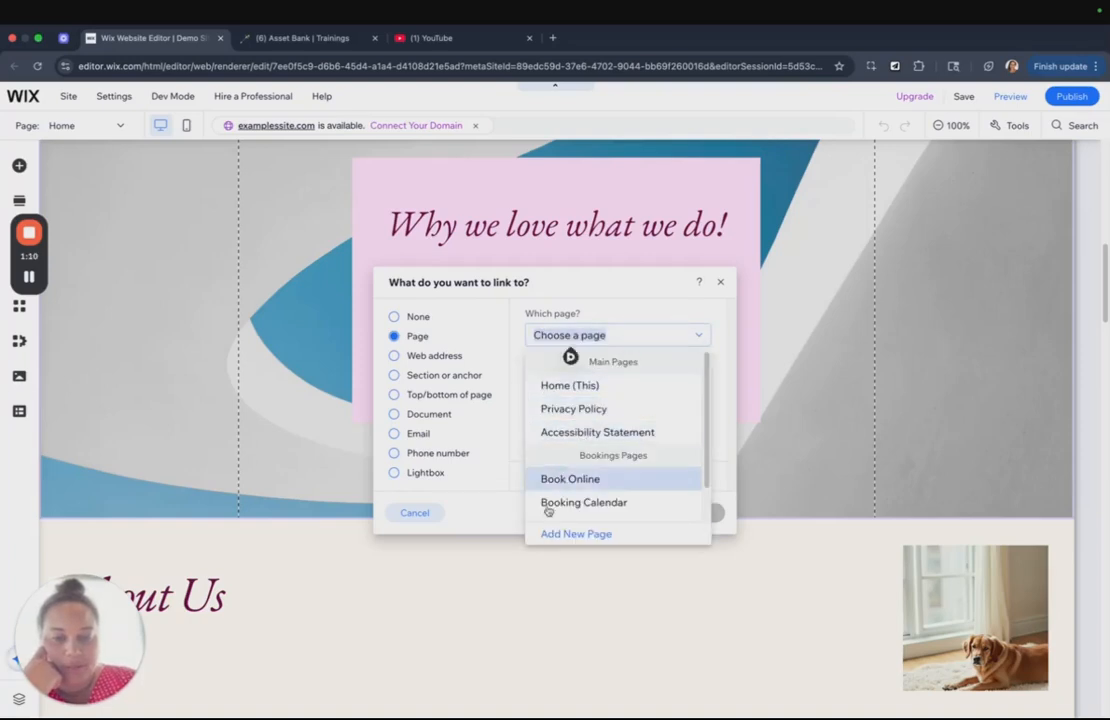
{"action": "scroll", "coordinate": [567, 458], "scroll_direction": "down", "scroll_amount": 1}
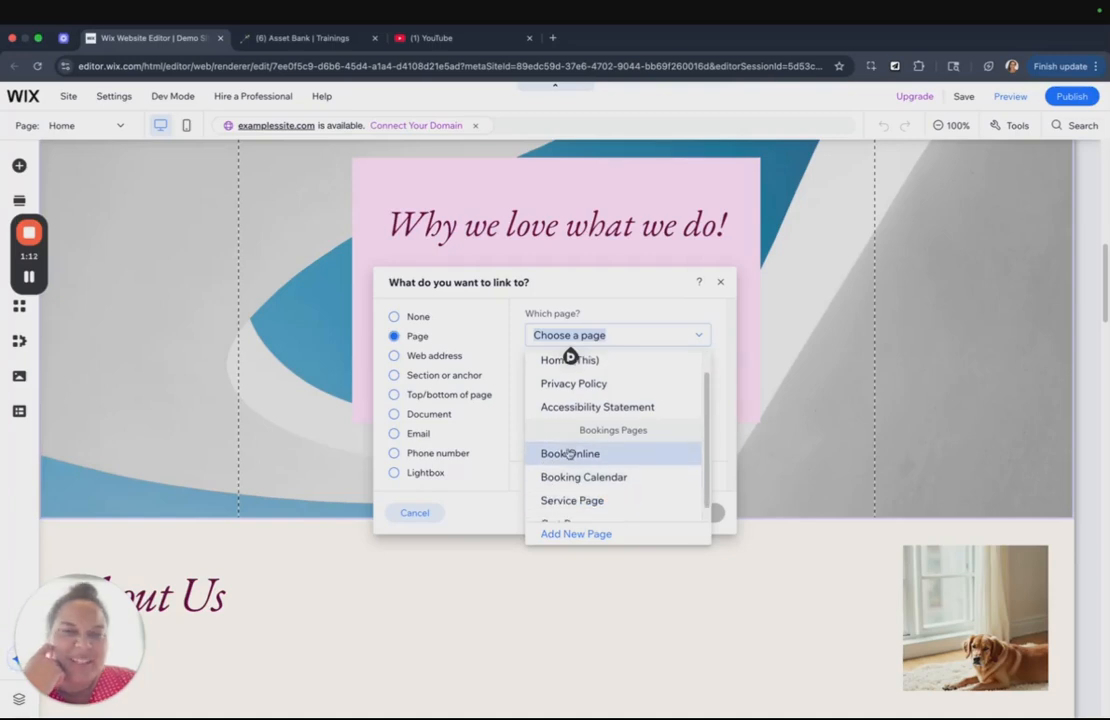
{"action": "scroll", "coordinate": [569, 454], "scroll_direction": "down", "scroll_amount": 1}
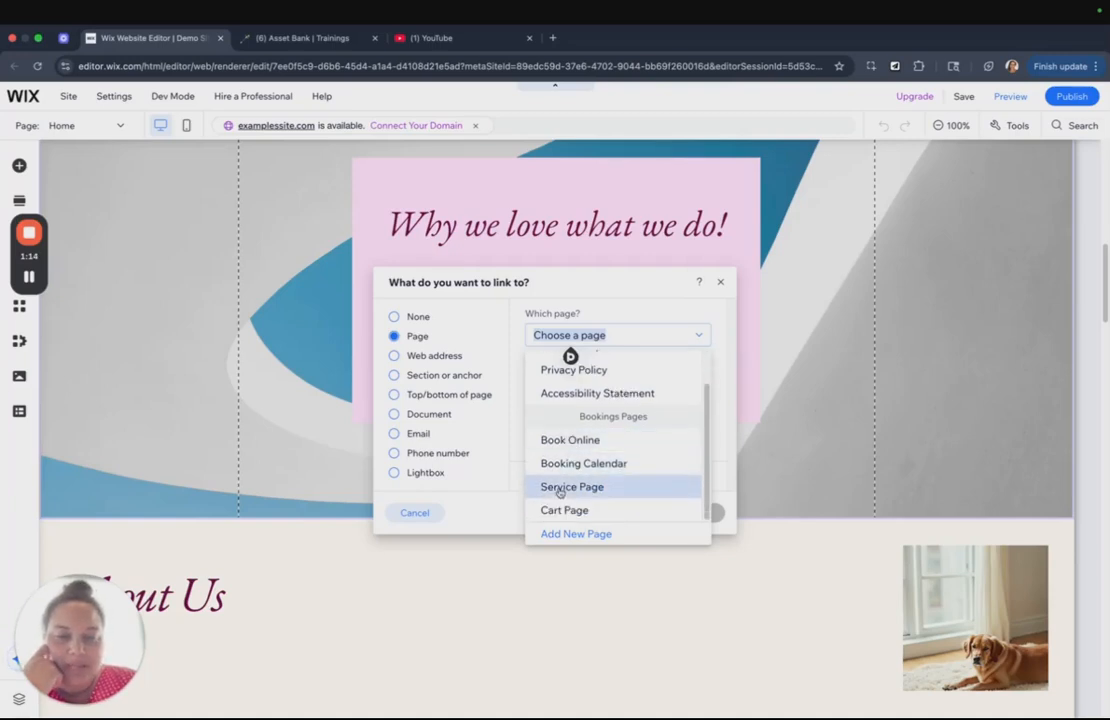
{"action": "left_click", "coordinate": [585, 440]}
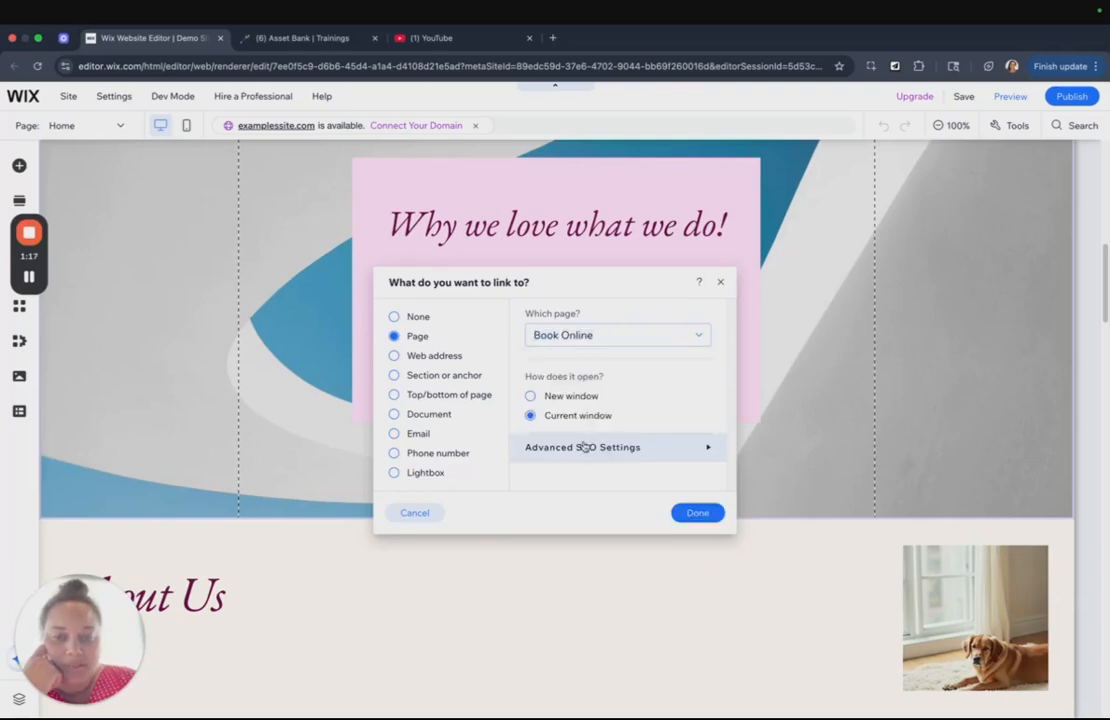
{"action": "left_click", "coordinate": [706, 514]}
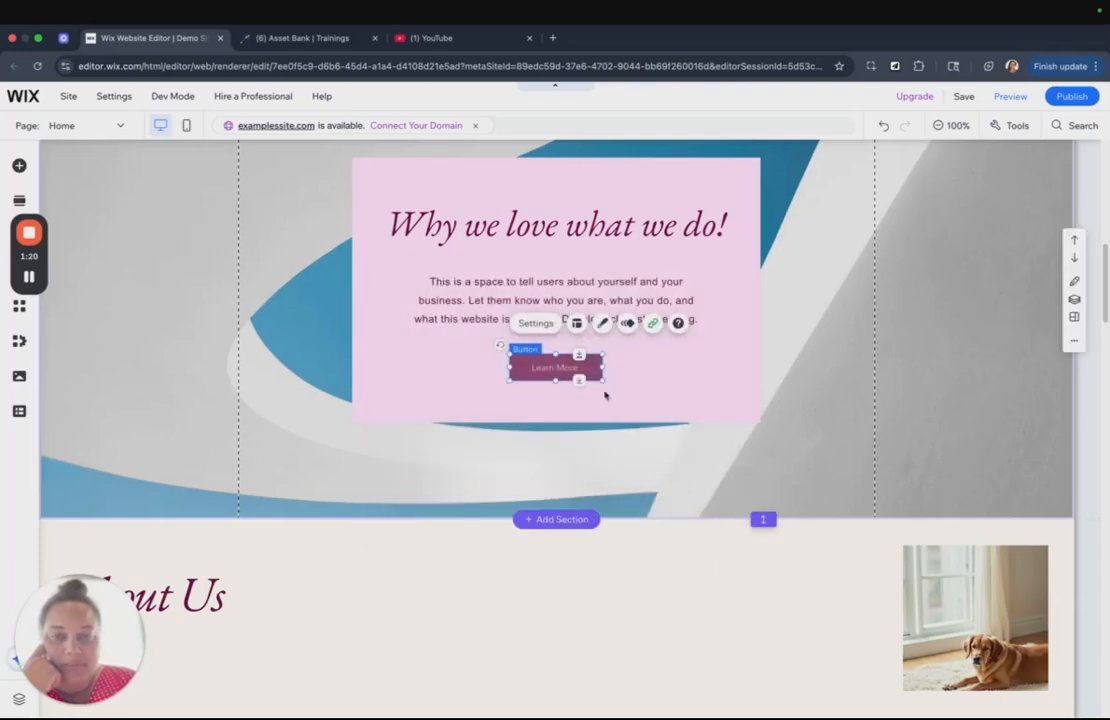
Change the button's text to "Get Groomed!" and apply the solid dark themed button design
{"action": "double_click", "coordinate": [546, 368]}
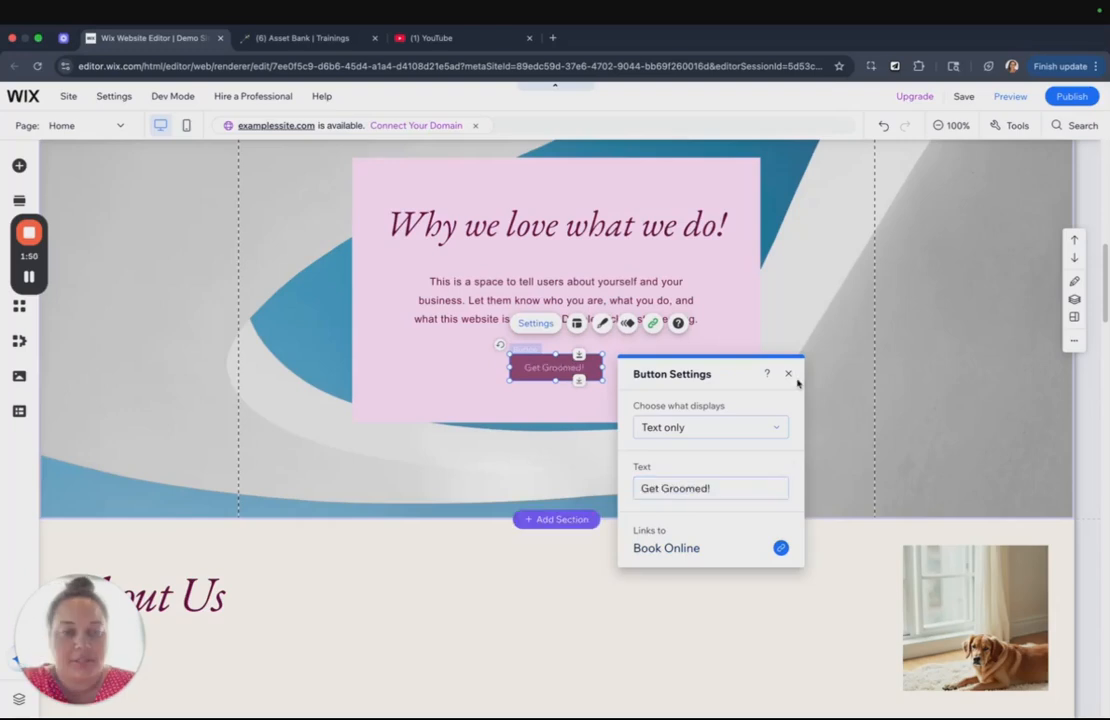
{"action": "left_click", "coordinate": [788, 374]}
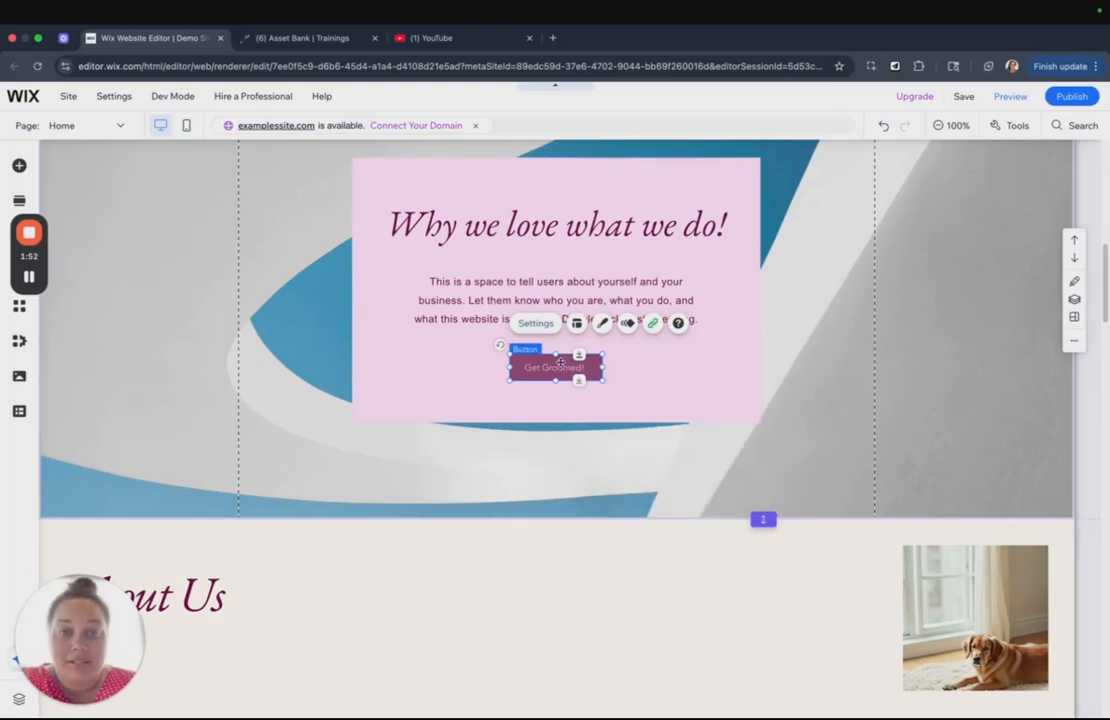
{"action": "left_click", "coordinate": [601, 324]}
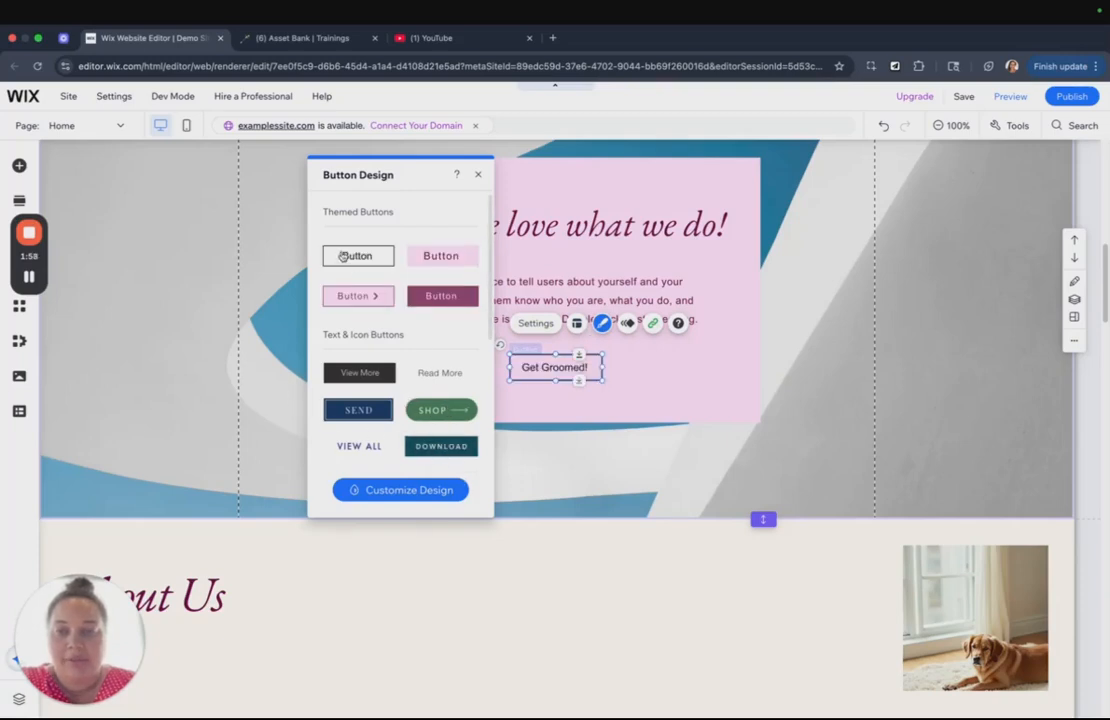
{"action": "left_click", "coordinate": [439, 293]}
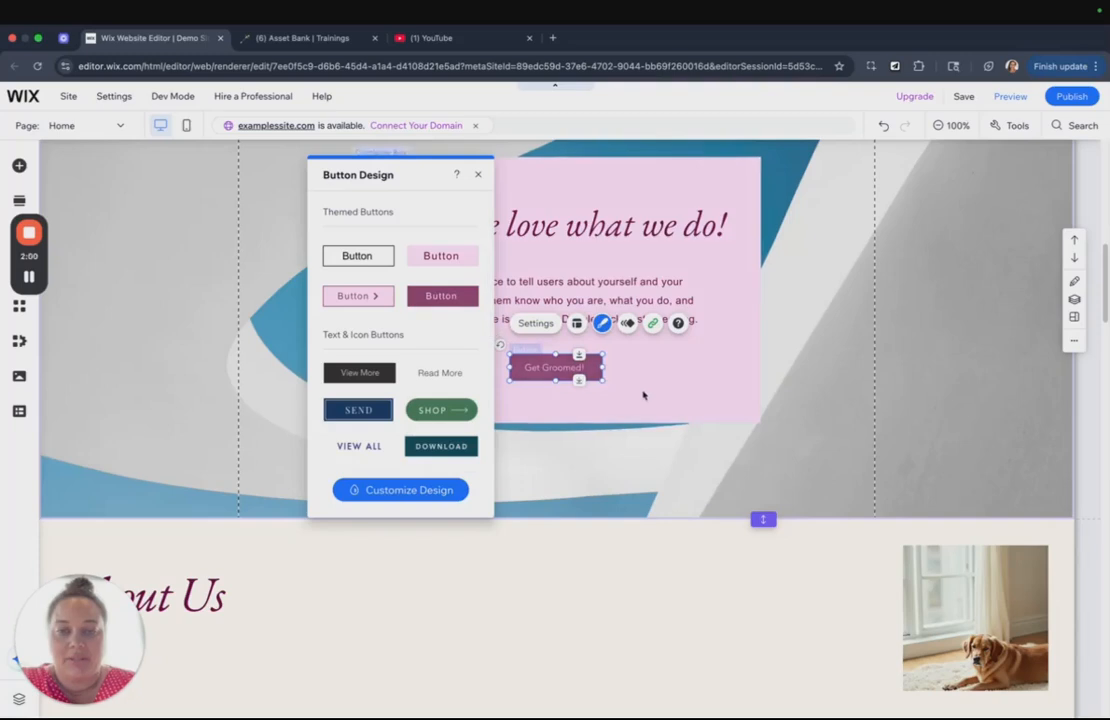
{"action": "left_click", "coordinate": [635, 392]}
Try left alignment in the Get Groomed! button's layout and return it to centre
{"action": "left_click", "coordinate": [556, 368]}
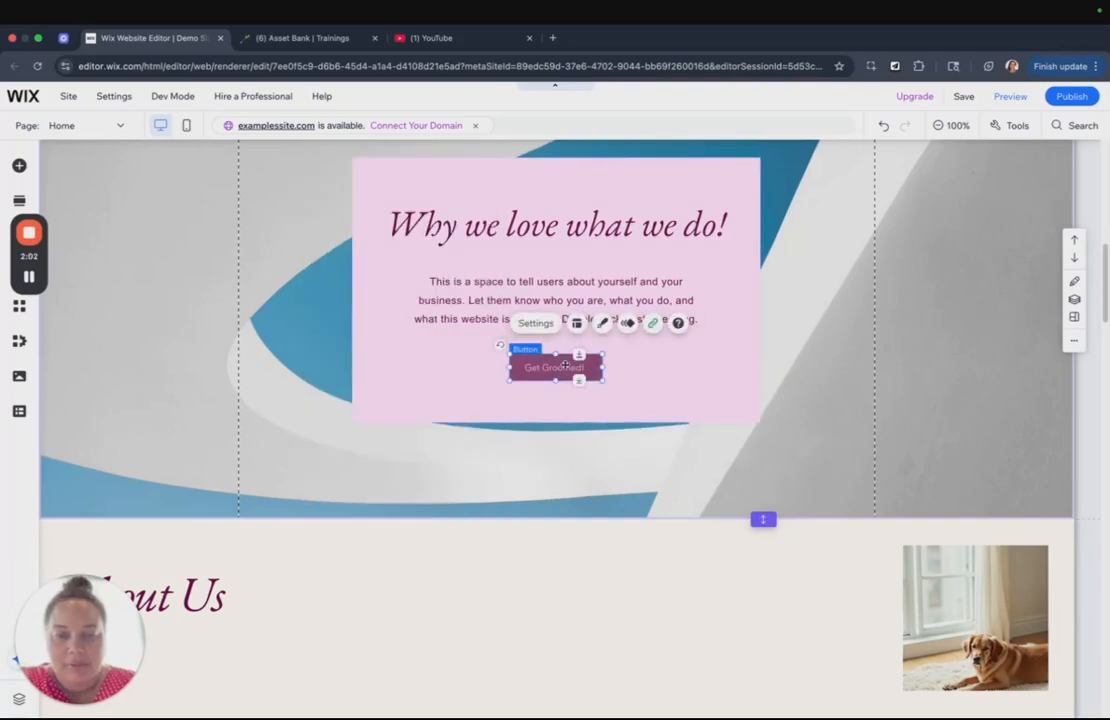
{"action": "left_click", "coordinate": [577, 325]}
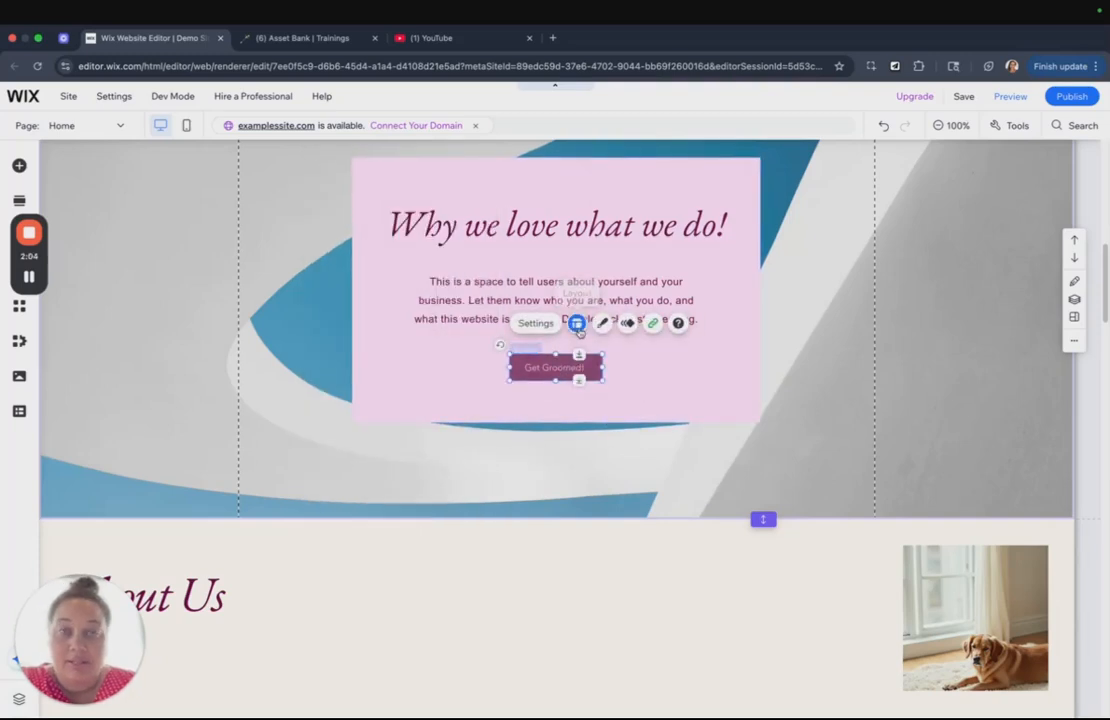
{"action": "left_click", "coordinate": [645, 503]}
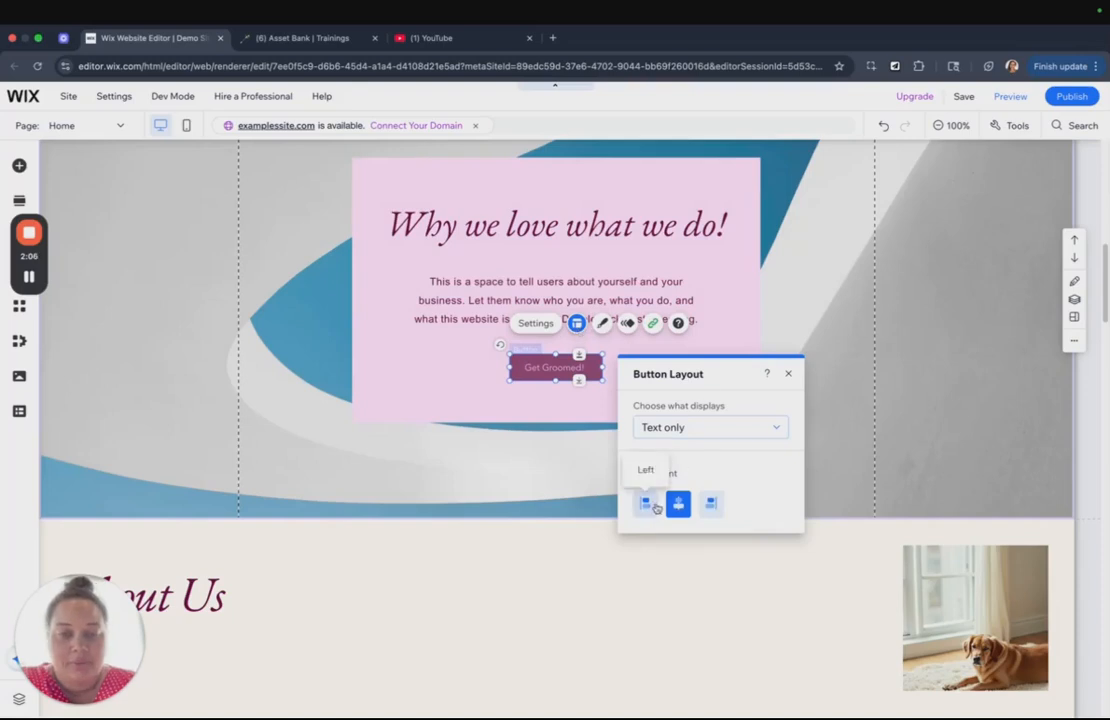
{"action": "left_click", "coordinate": [678, 503]}
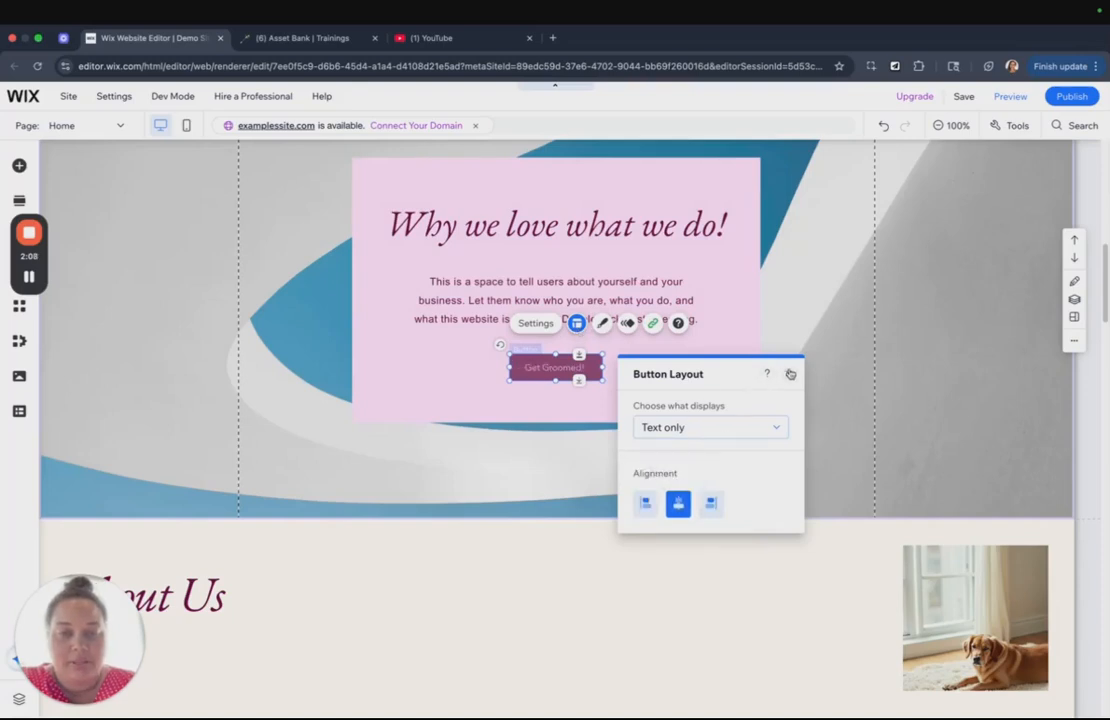
{"action": "left_click", "coordinate": [788, 374]}
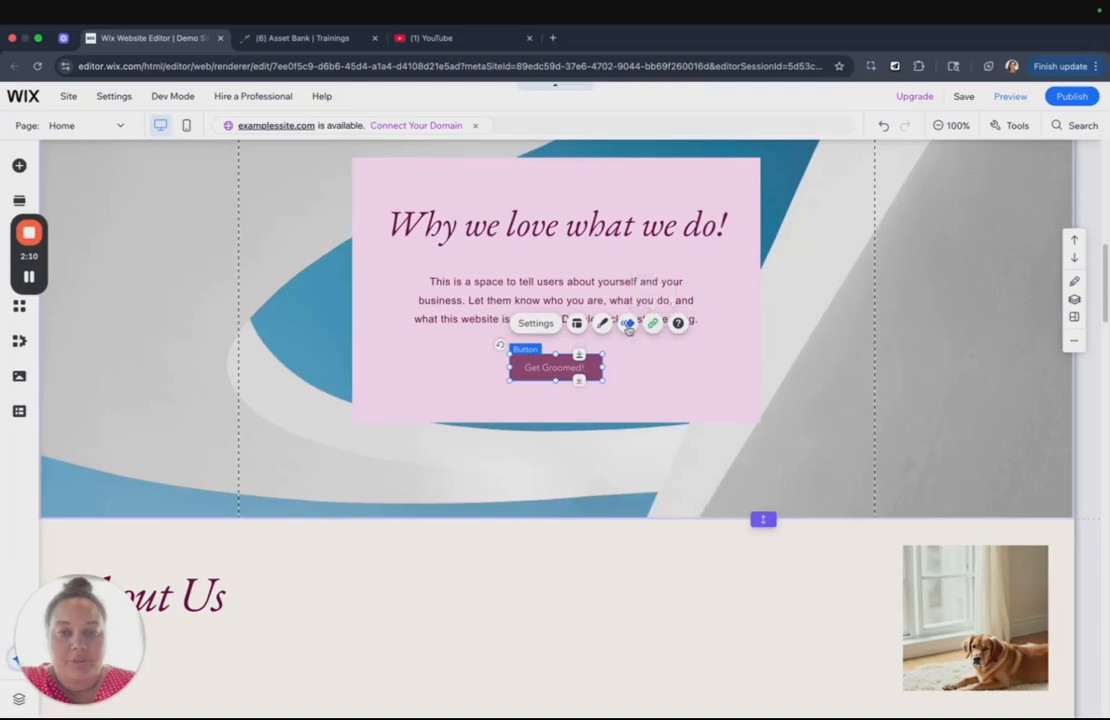
Explore the Get Groomed! button's loop and scroll animations and set its scroll animation to Tilt
{"action": "left_click", "coordinate": [627, 323]}
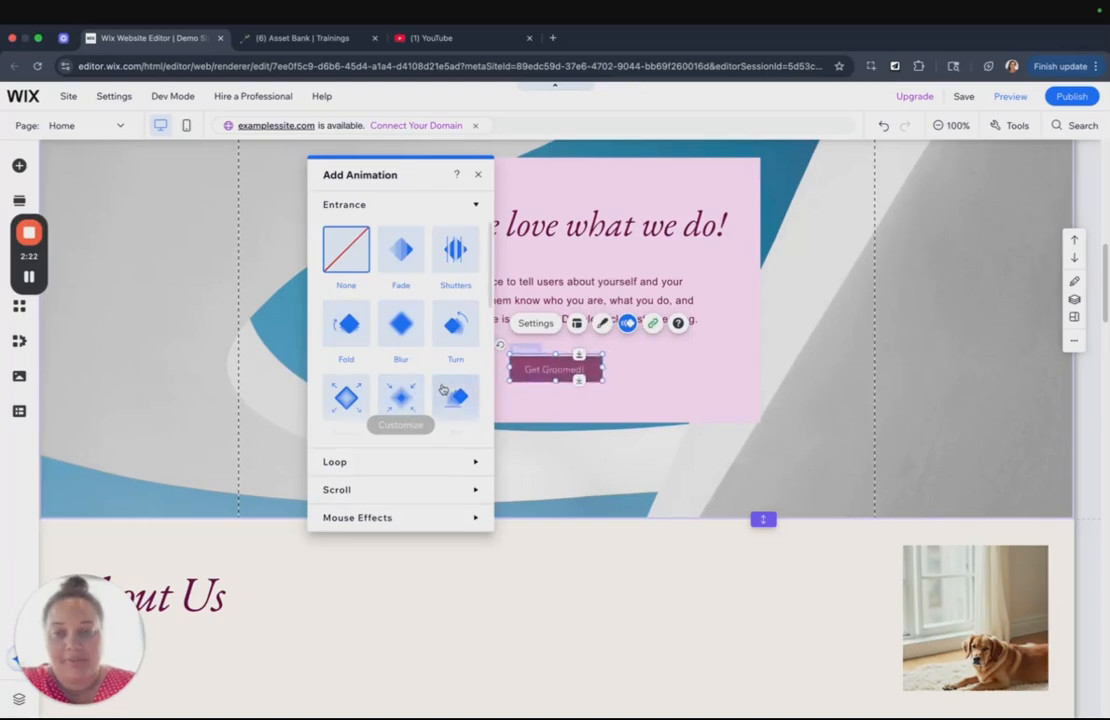
{"action": "left_click", "coordinate": [401, 460]}
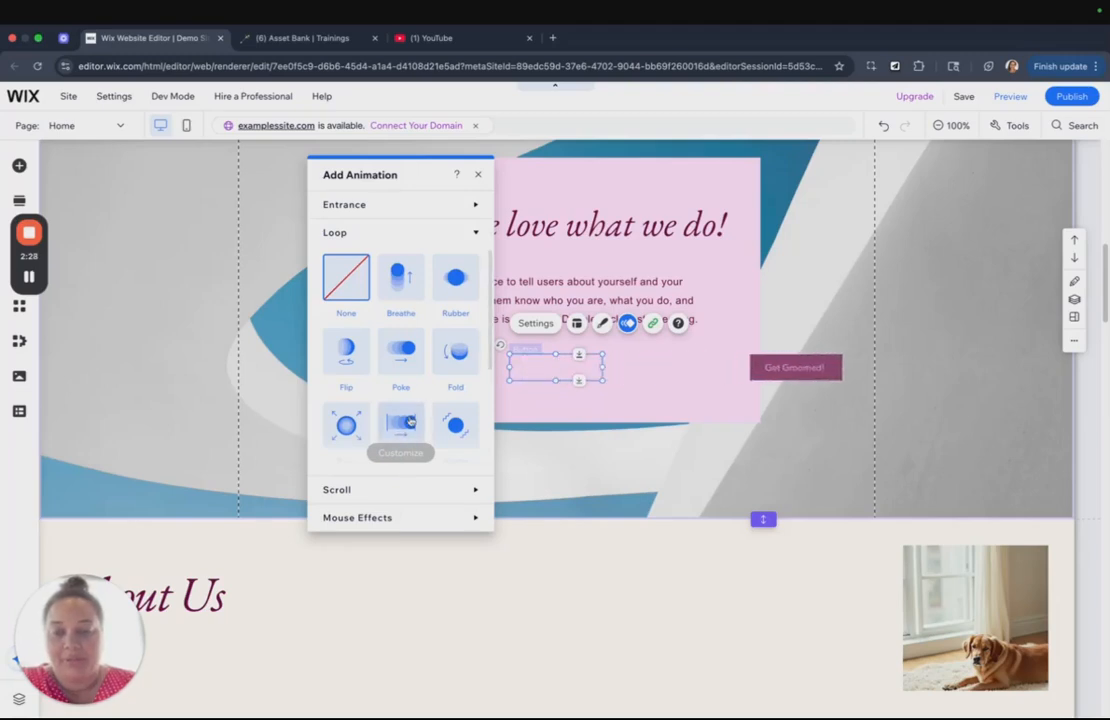
{"action": "left_click", "coordinate": [385, 490]}
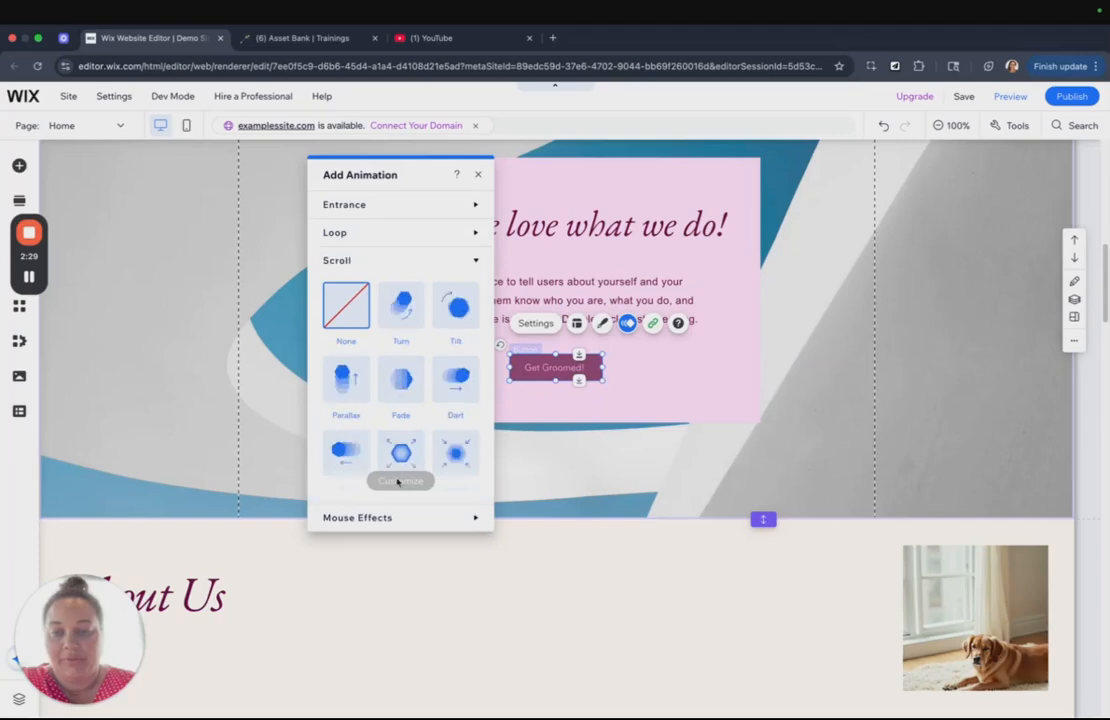
{"action": "left_click", "coordinate": [401, 314]}
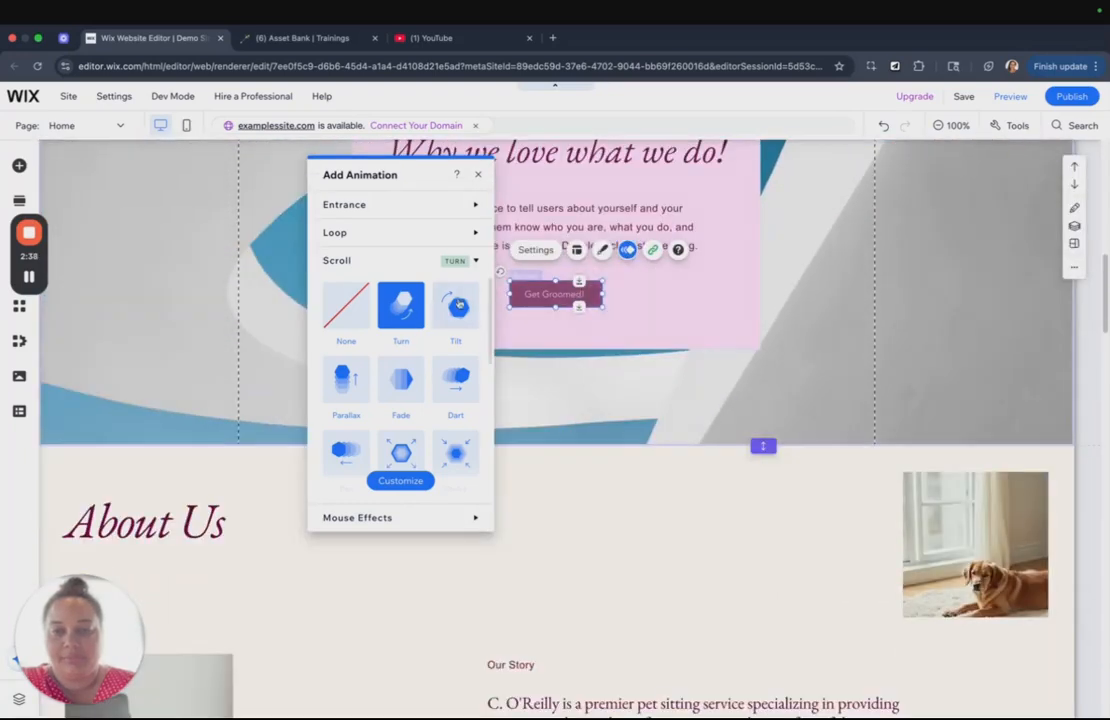
{"action": "left_click", "coordinate": [463, 307]}
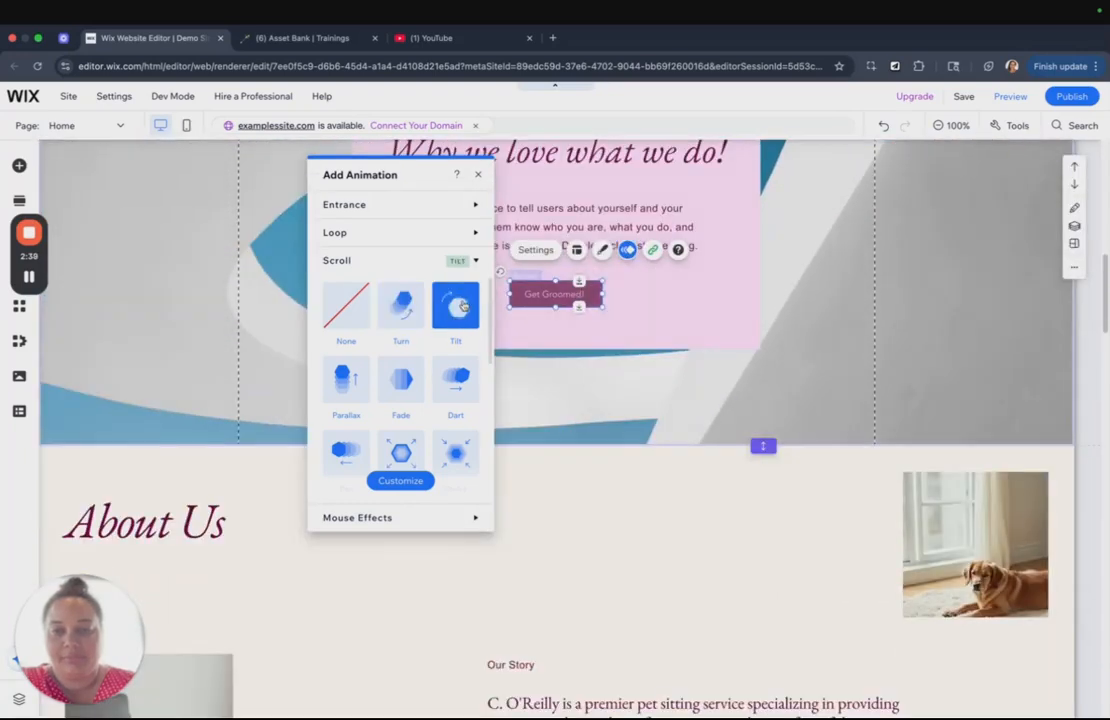
Apply the Tilt 3D mouse effect to the Get Groomed! button
{"action": "left_click", "coordinate": [405, 262]}
{"action": "left_click", "coordinate": [393, 291]}
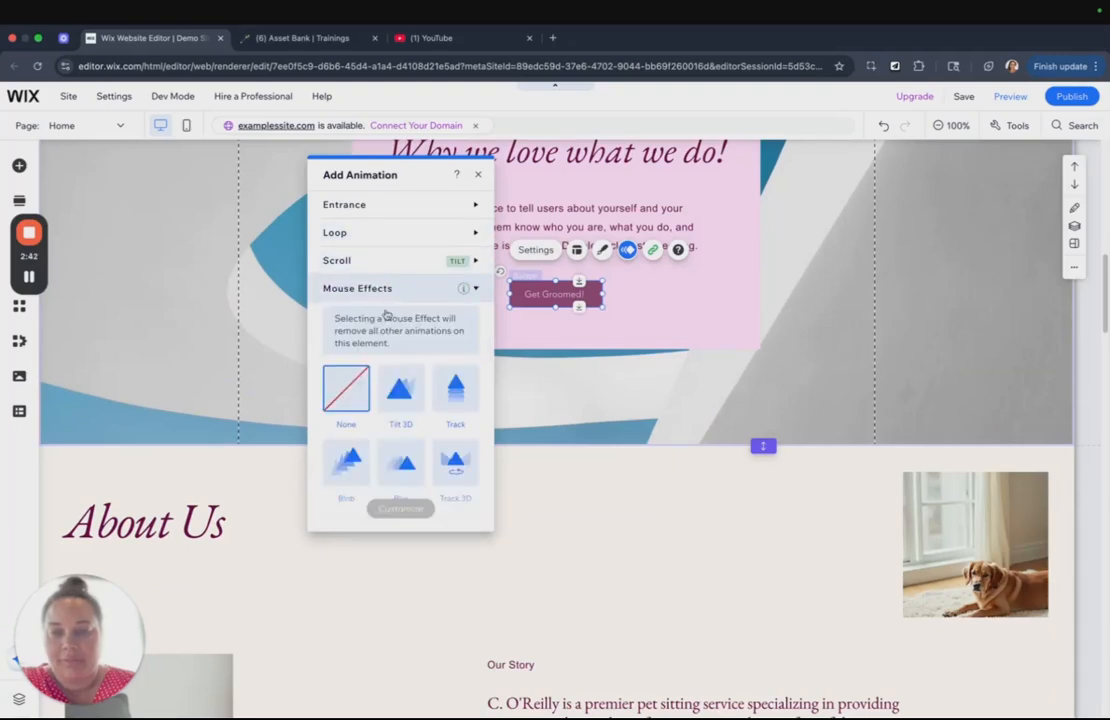
{"action": "left_click", "coordinate": [417, 393]}
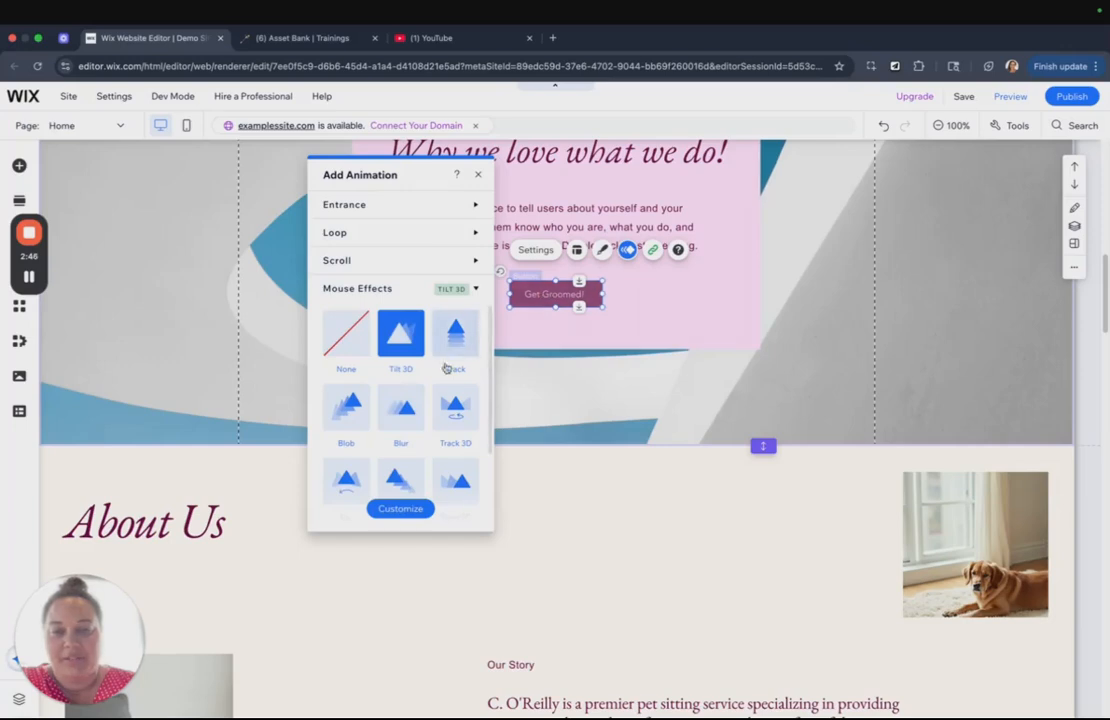
Set the Get Groomed! button's entrance animation to Turn and finish editing its animations
{"action": "left_click", "coordinate": [390, 204]}
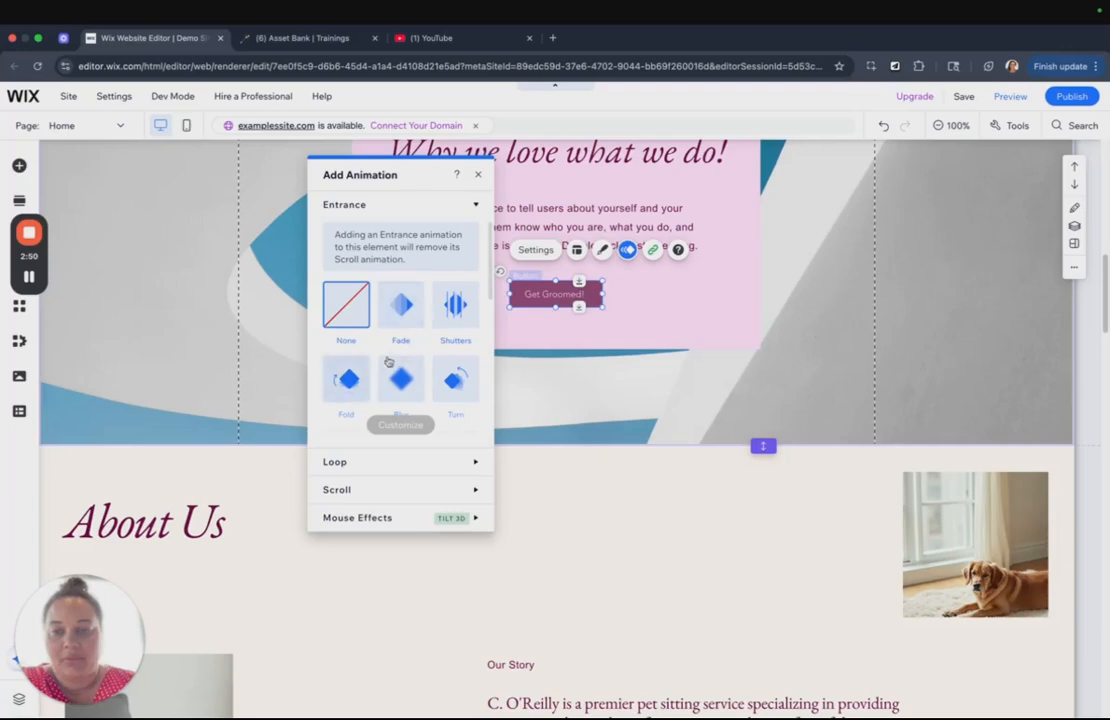
{"action": "left_click", "coordinate": [457, 380]}
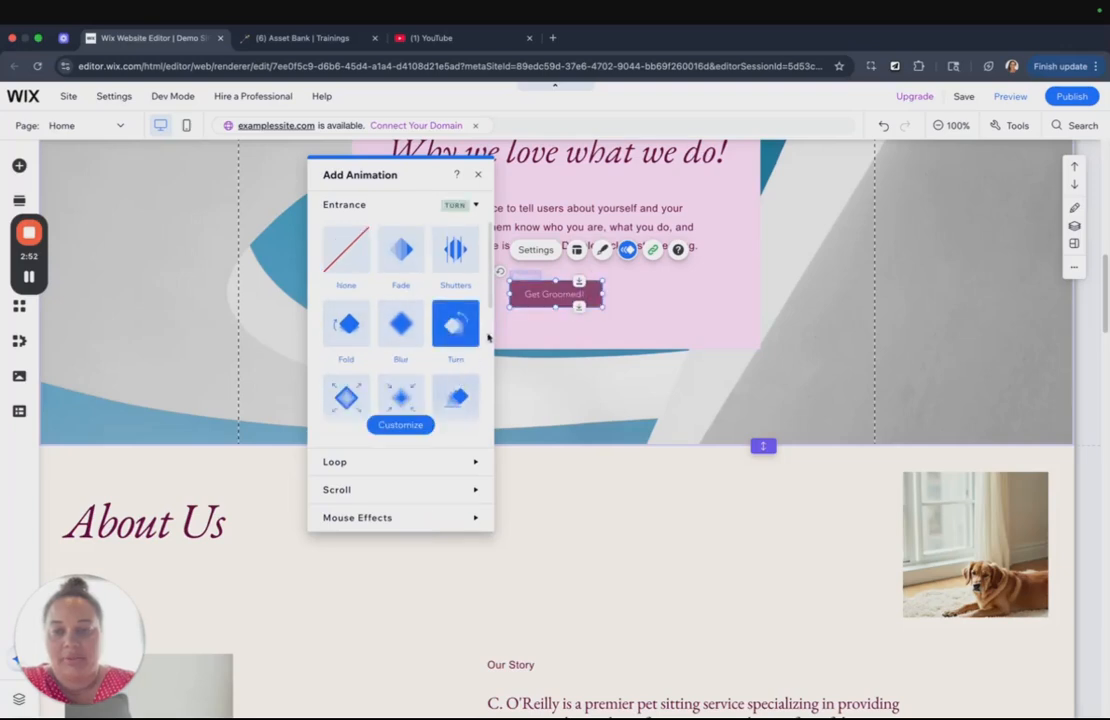
{"action": "scroll", "coordinate": [411, 420], "scroll_direction": "down", "scroll_amount": 3}
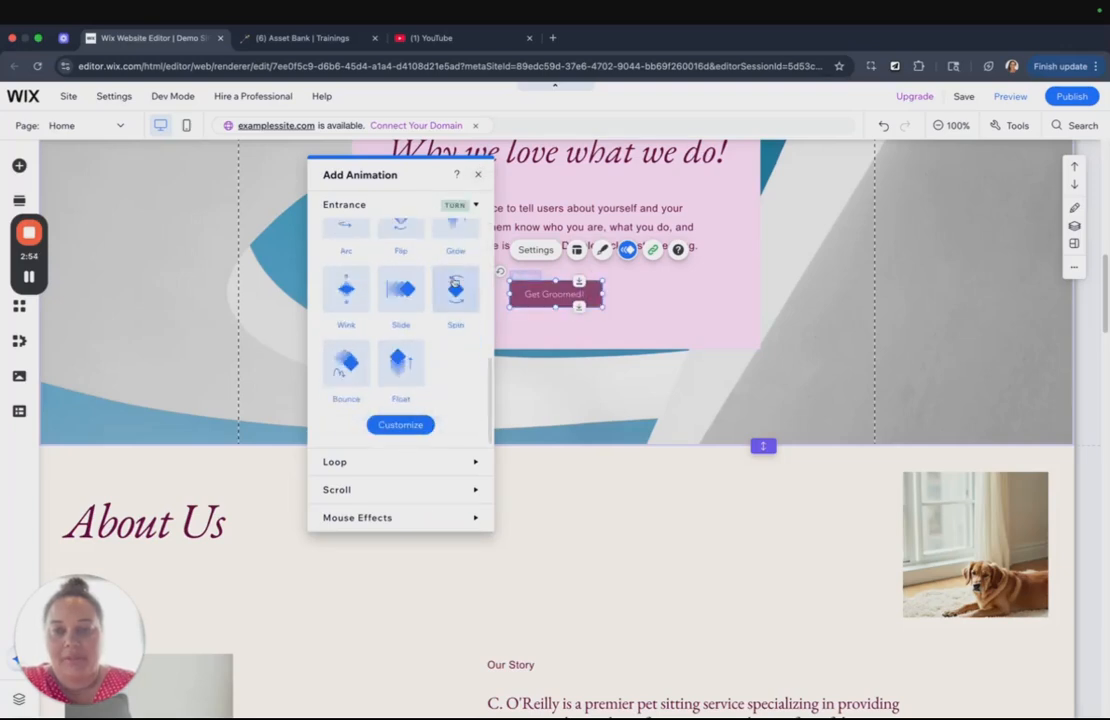
{"action": "left_click", "coordinate": [479, 177]}
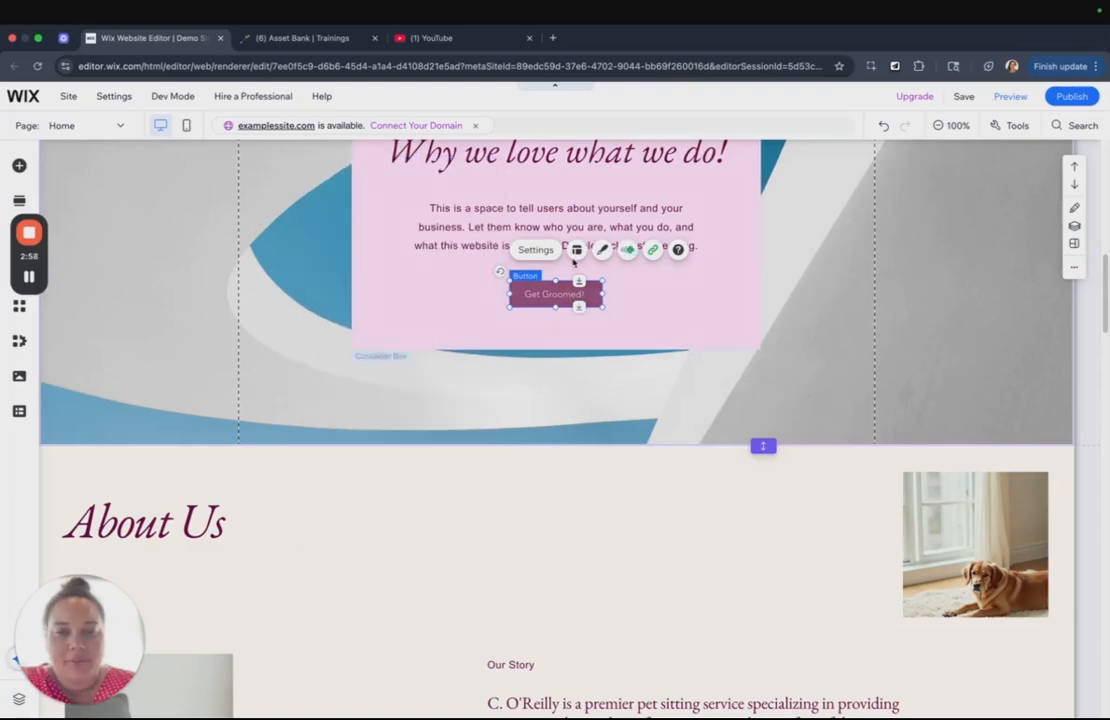
Customize the Get Groomed! button's hover text with the Aether font, 24 px size and bold
{"action": "left_click", "coordinate": [601, 249]}
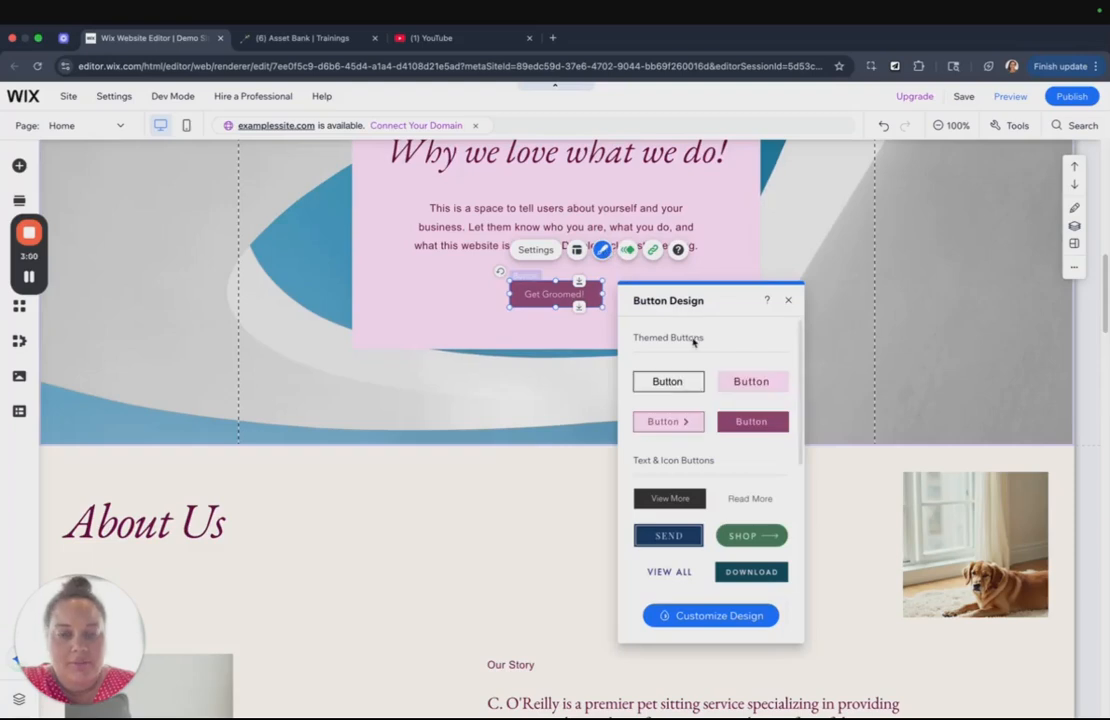
{"action": "left_click", "coordinate": [700, 615]}
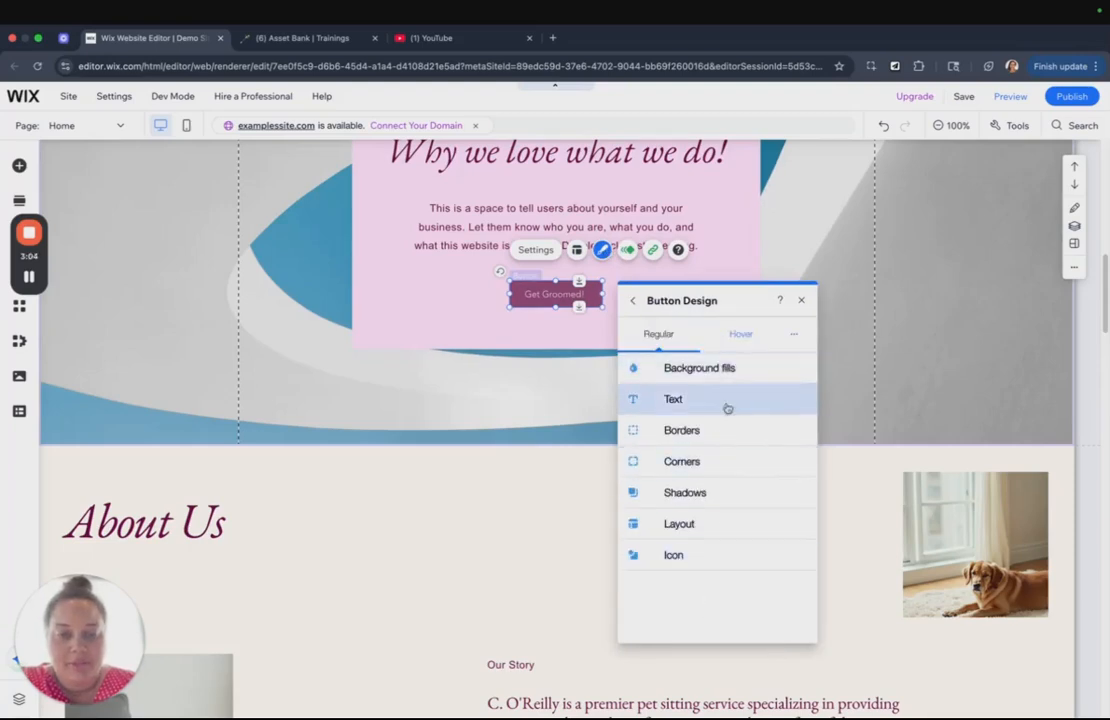
{"action": "left_click", "coordinate": [739, 338]}
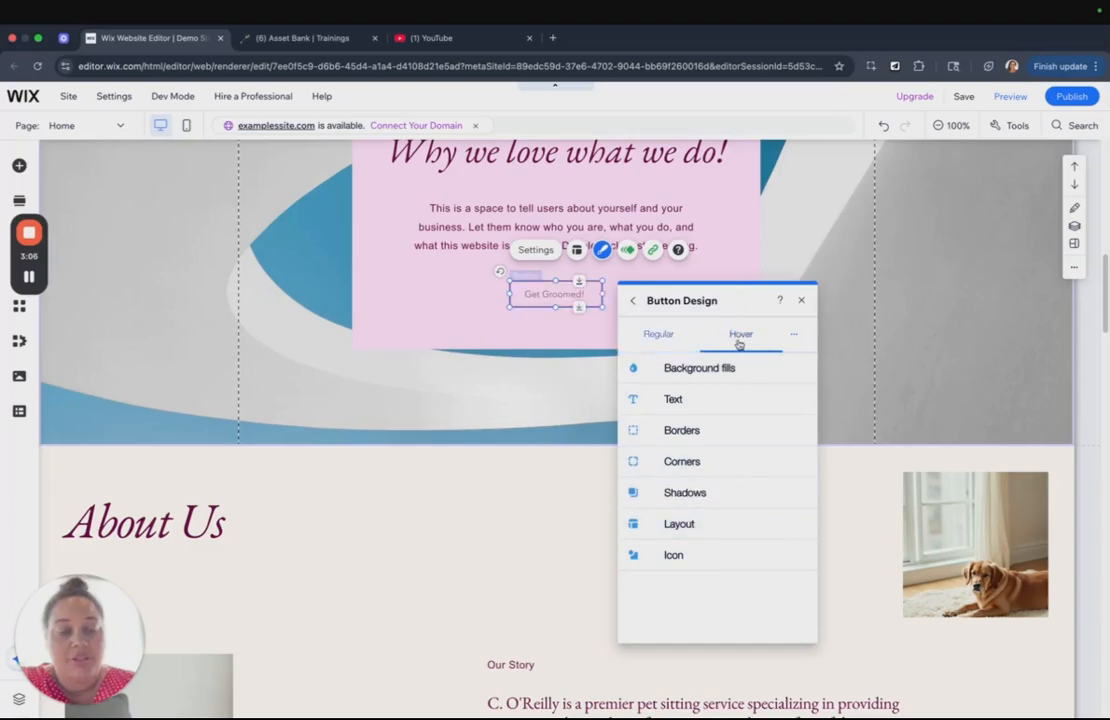
{"action": "left_click", "coordinate": [726, 367]}
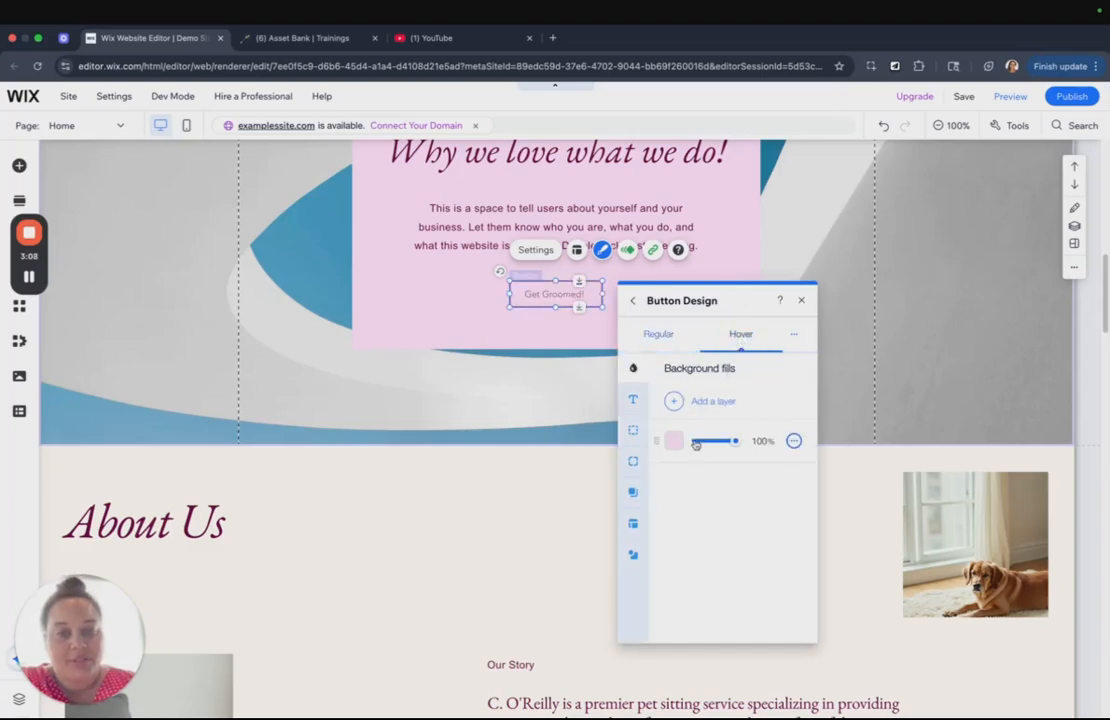
{"action": "left_click", "coordinate": [662, 337]}
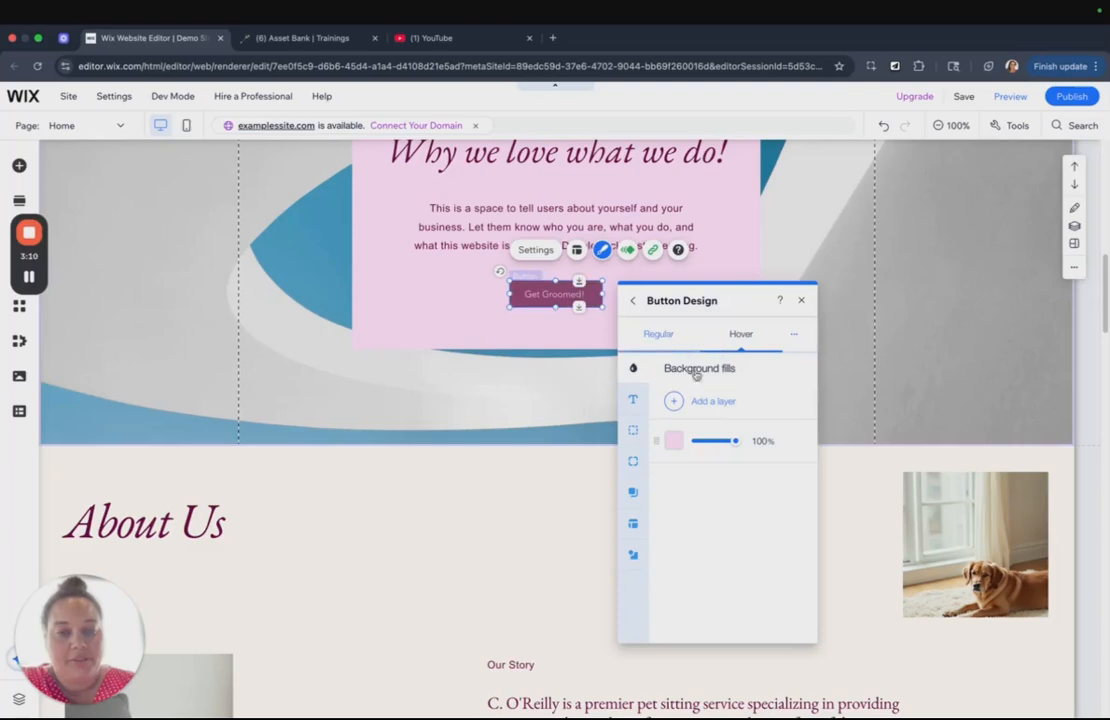
{"action": "left_click", "coordinate": [738, 333]}
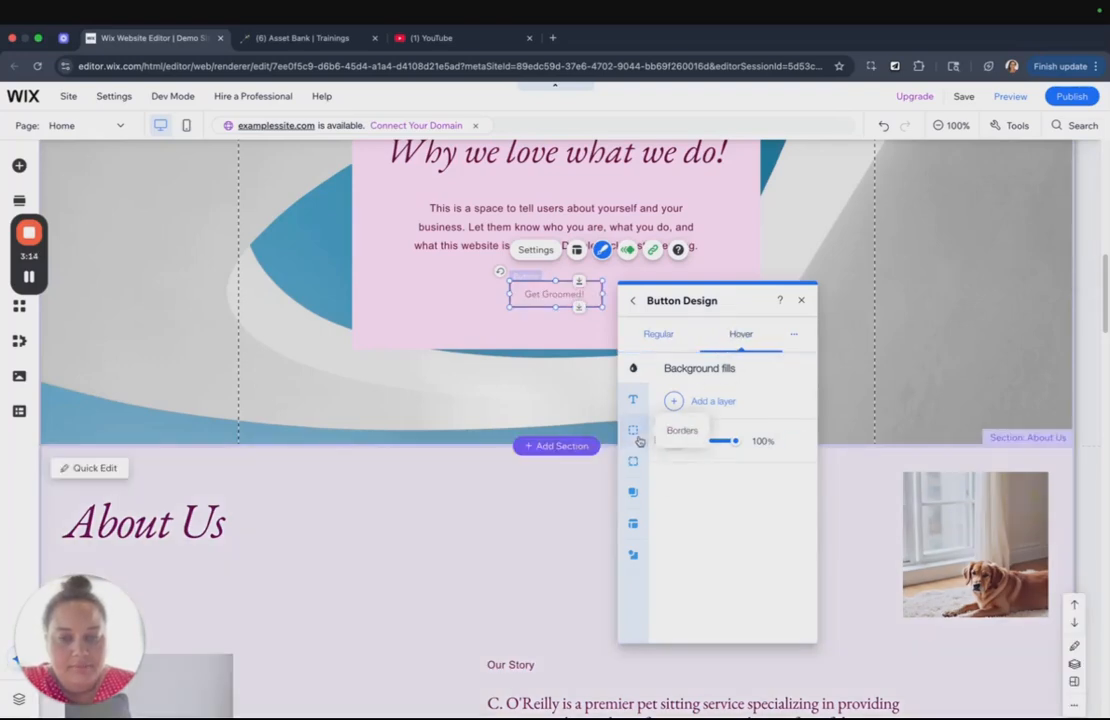
{"action": "left_click", "coordinate": [633, 430]}
{"action": "left_click", "coordinate": [636, 402]}
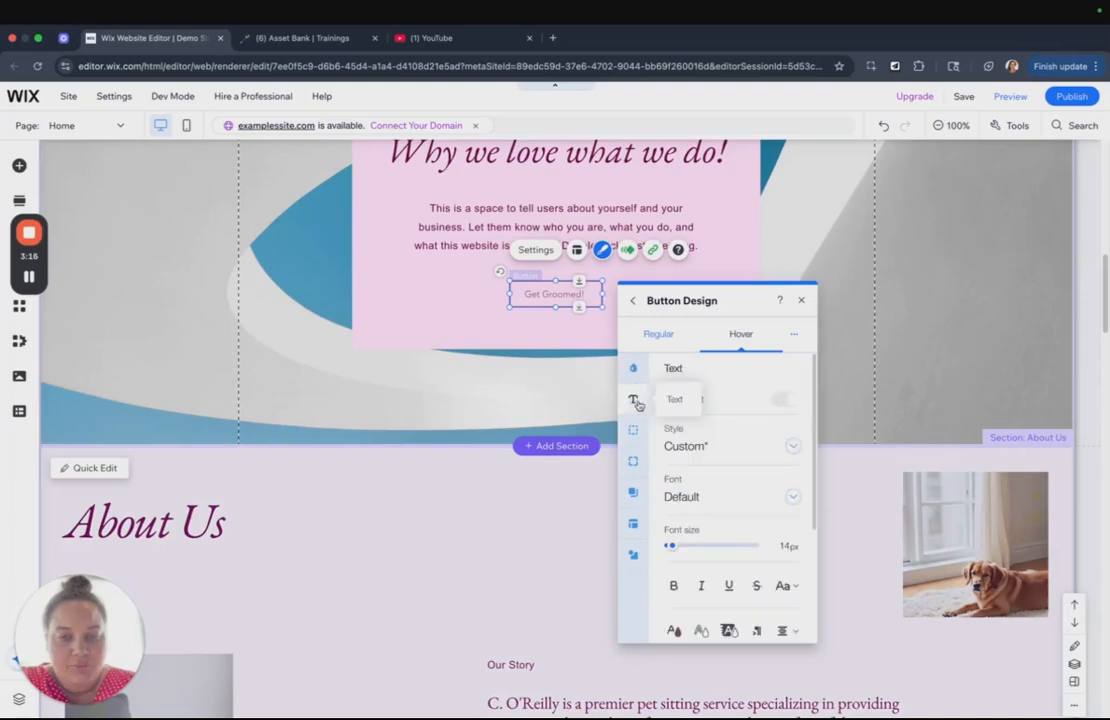
{"action": "left_click", "coordinate": [779, 494]}
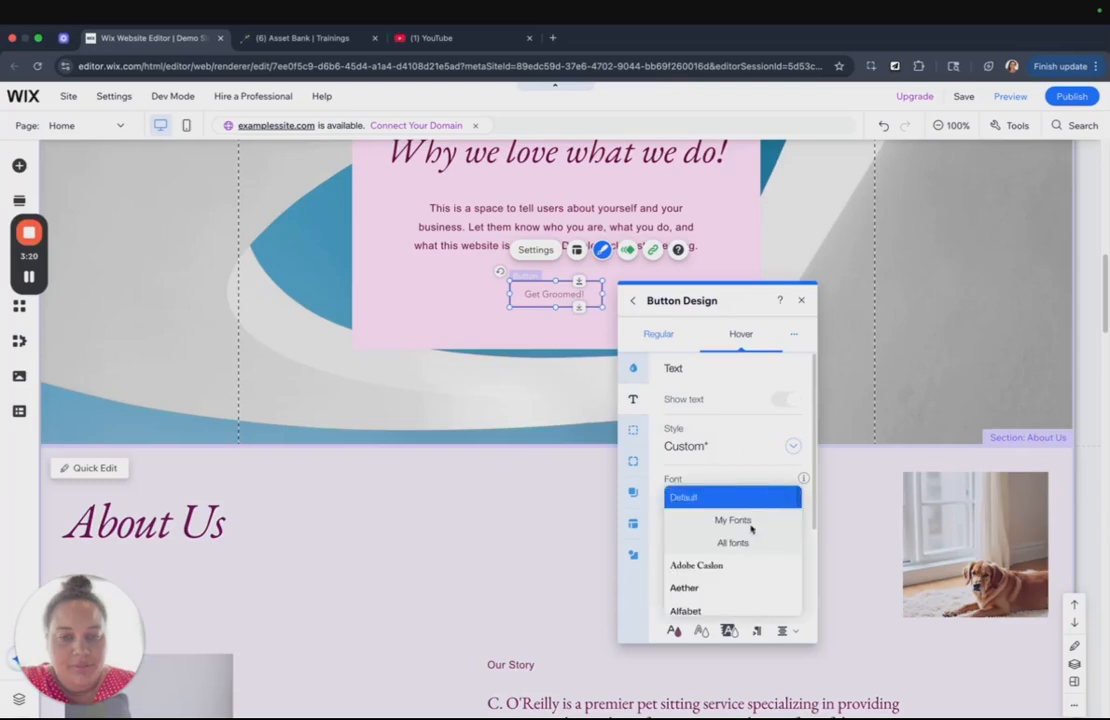
{"action": "left_click", "coordinate": [736, 588]}
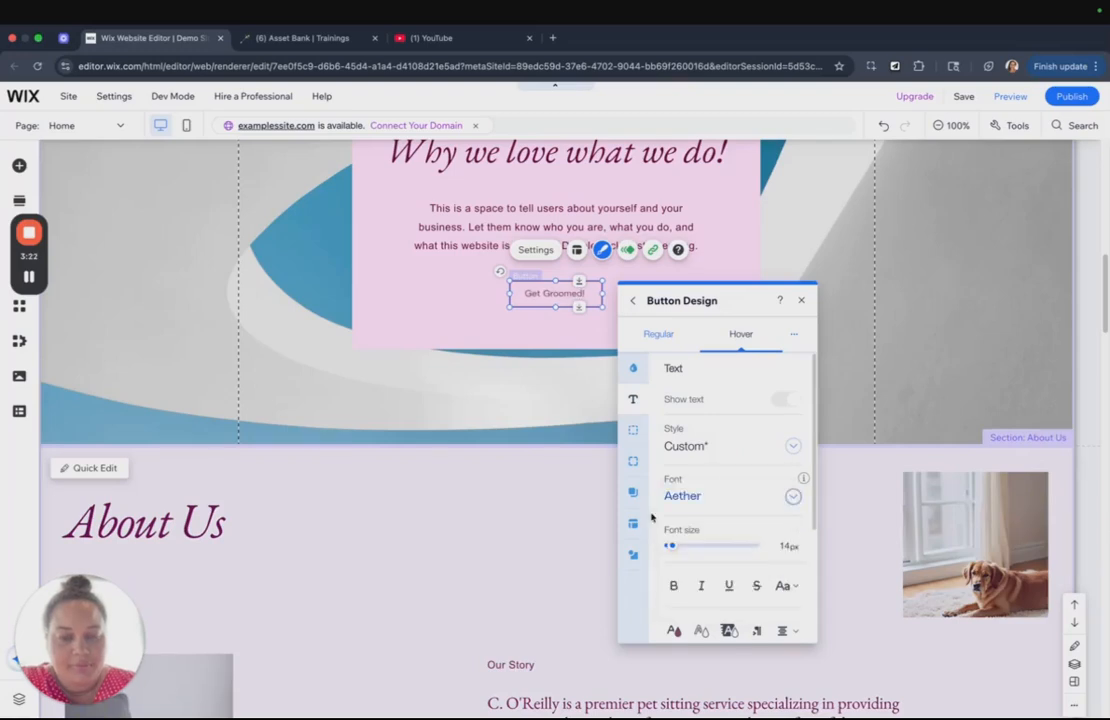
{"action": "left_click_drag", "start_coordinate": [675, 546], "coordinate": [684, 565]}
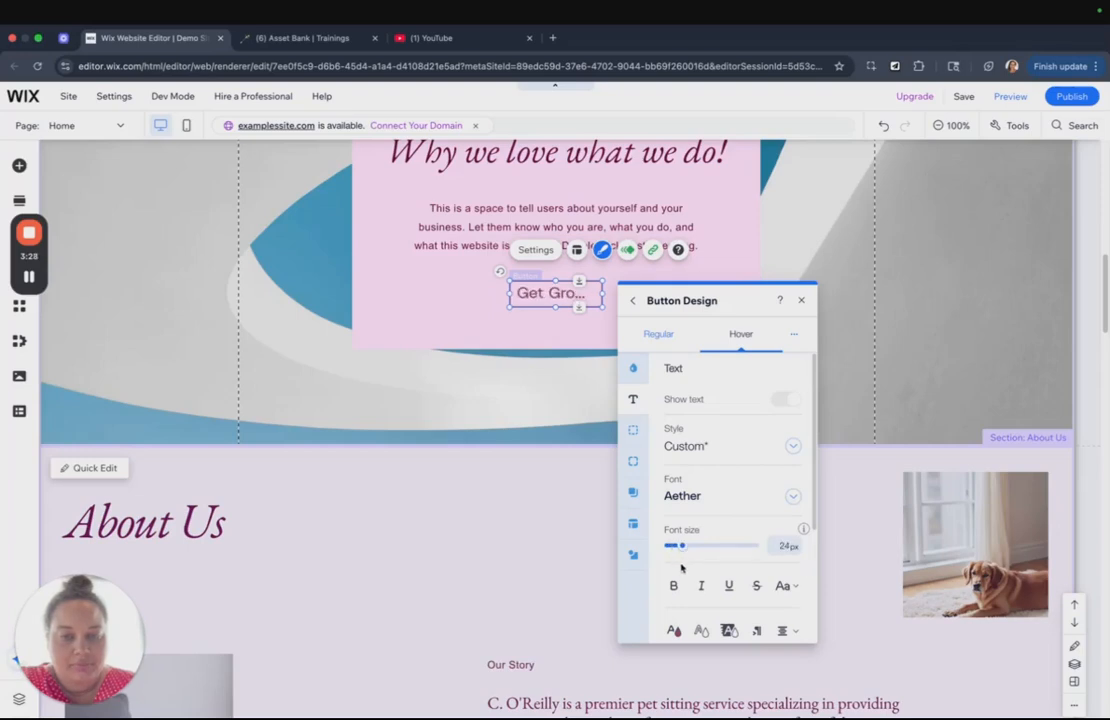
{"action": "left_click", "coordinate": [674, 586]}
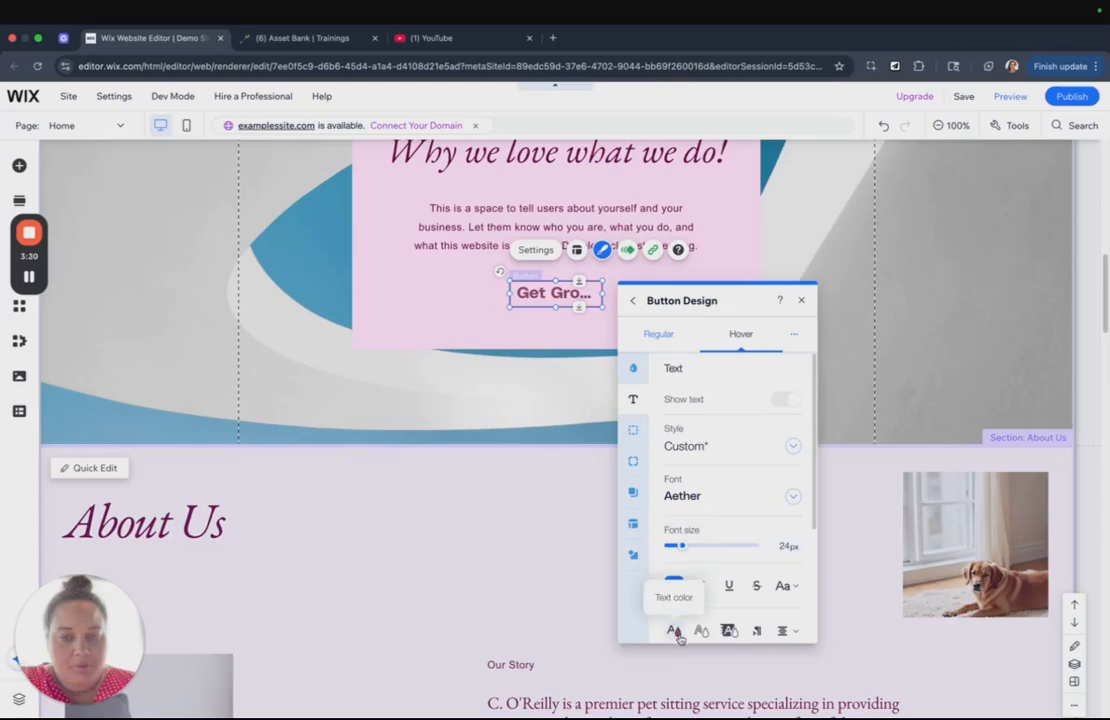
Try several colours for the button's hover text and set it to the dark custom colour #242323
{"action": "left_click", "coordinate": [674, 631]}
{"action": "left_click", "coordinate": [851, 363]}
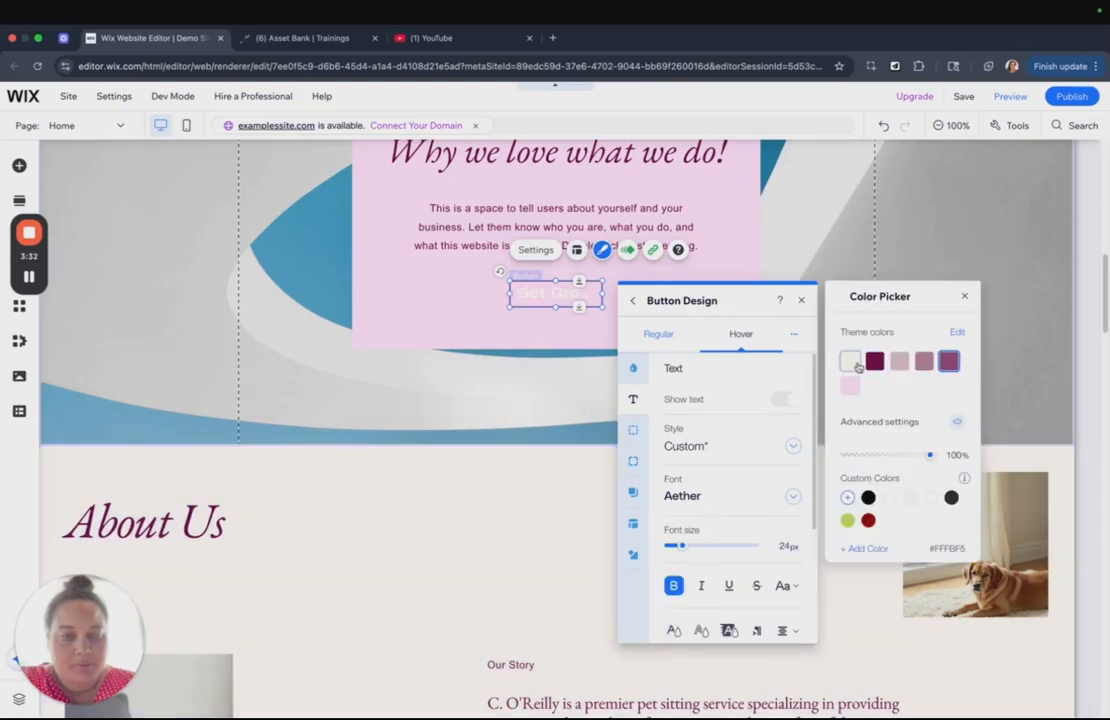
{"action": "left_click", "coordinate": [868, 497]}
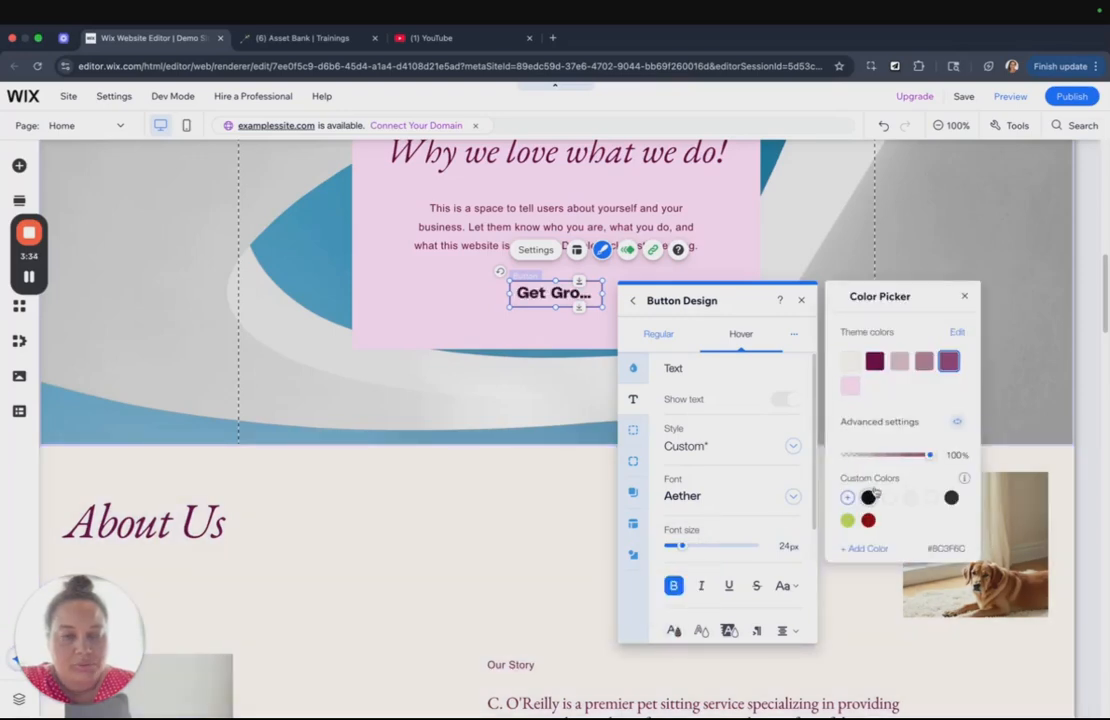
{"action": "left_click", "coordinate": [889, 497]}
{"action": "left_click", "coordinate": [930, 497]}
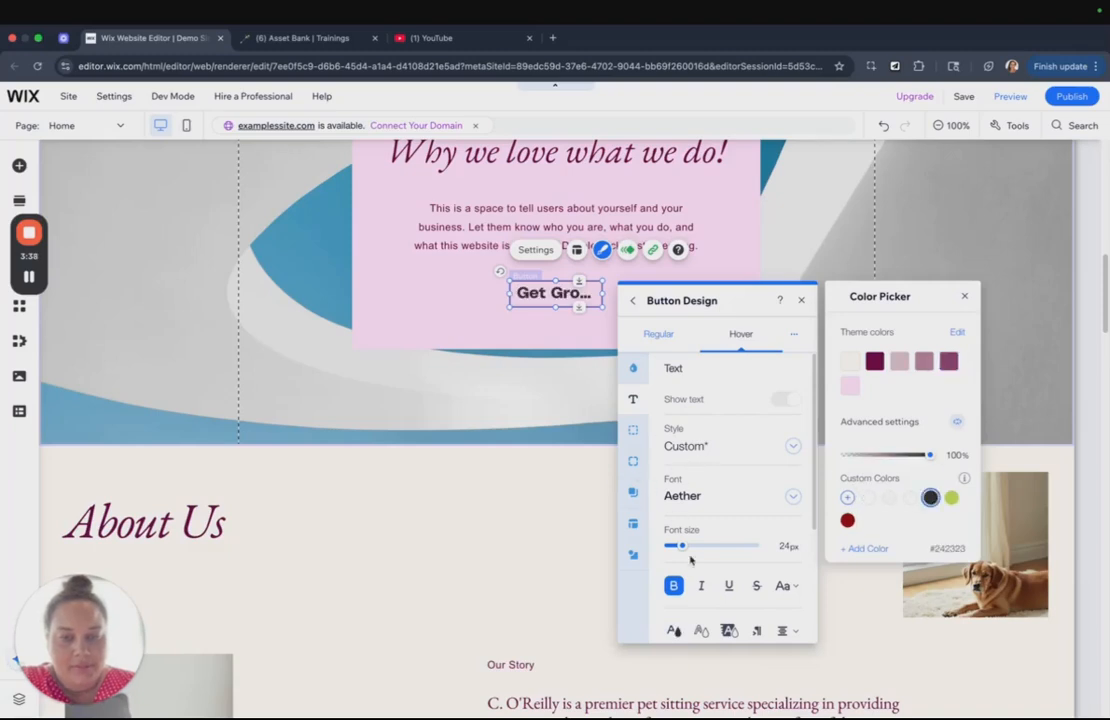
Switch the button's hover text direction to right-to-left
{"action": "left_click", "coordinate": [727, 631]}
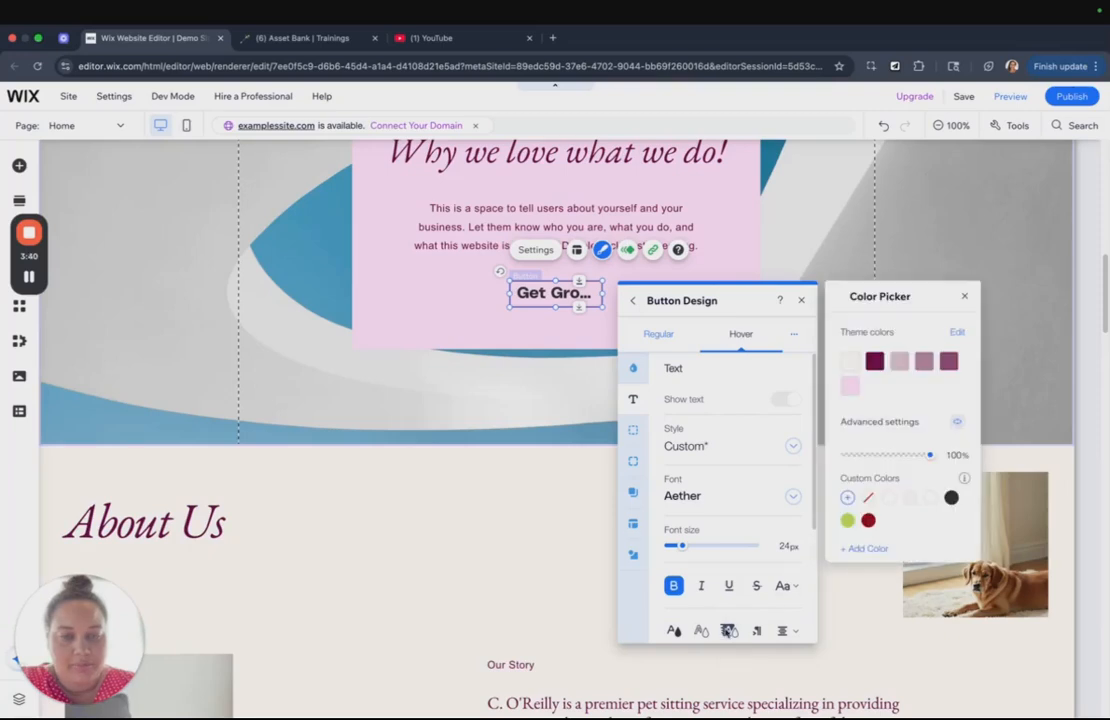
{"action": "left_click", "coordinate": [756, 632]}
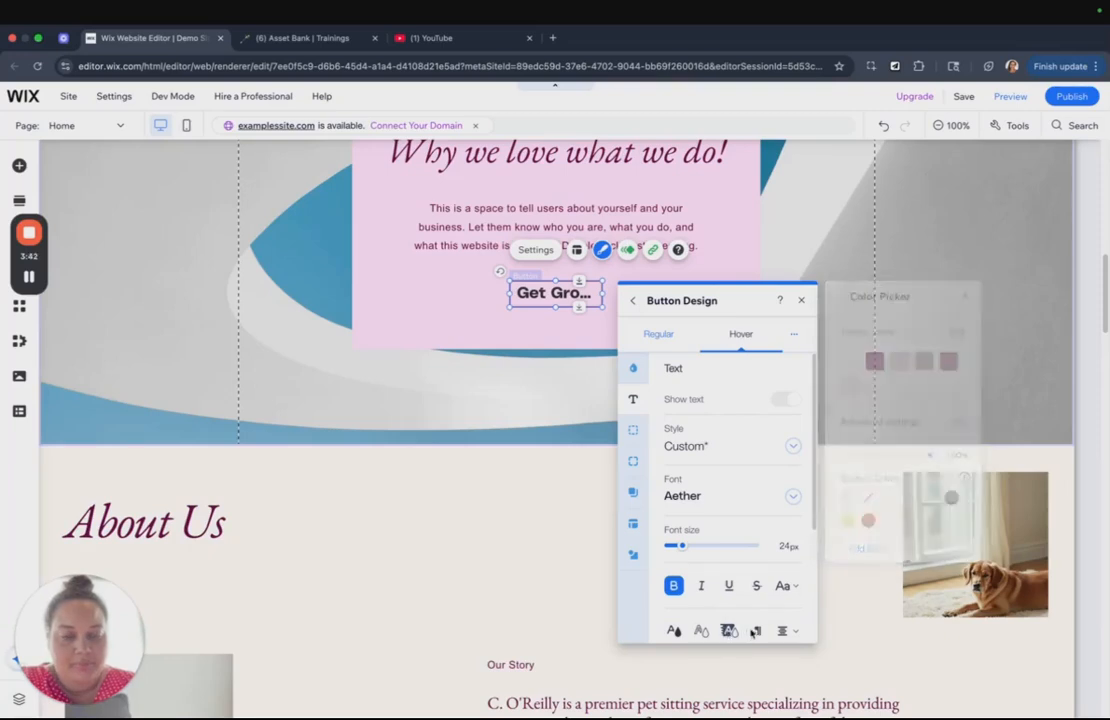
{"action": "left_click", "coordinate": [701, 632]}
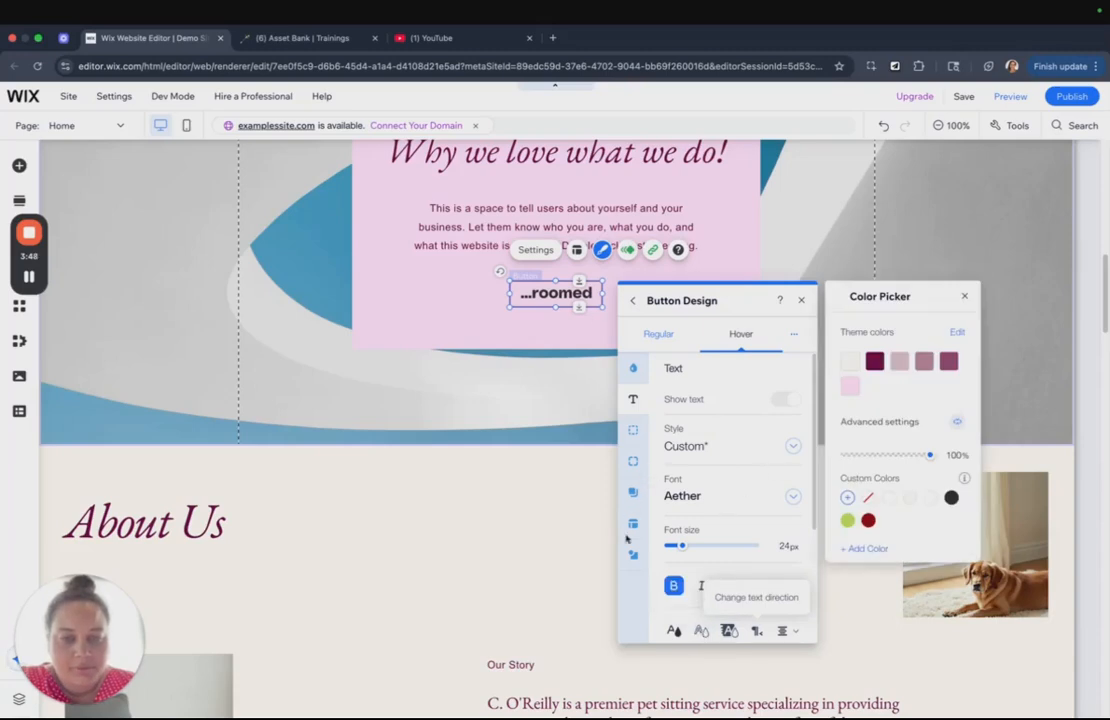
Try the dark purple #65003E as the button's hover background fill and settle on the cream theme colour #FFFBF5
{"action": "left_click", "coordinate": [633, 369]}
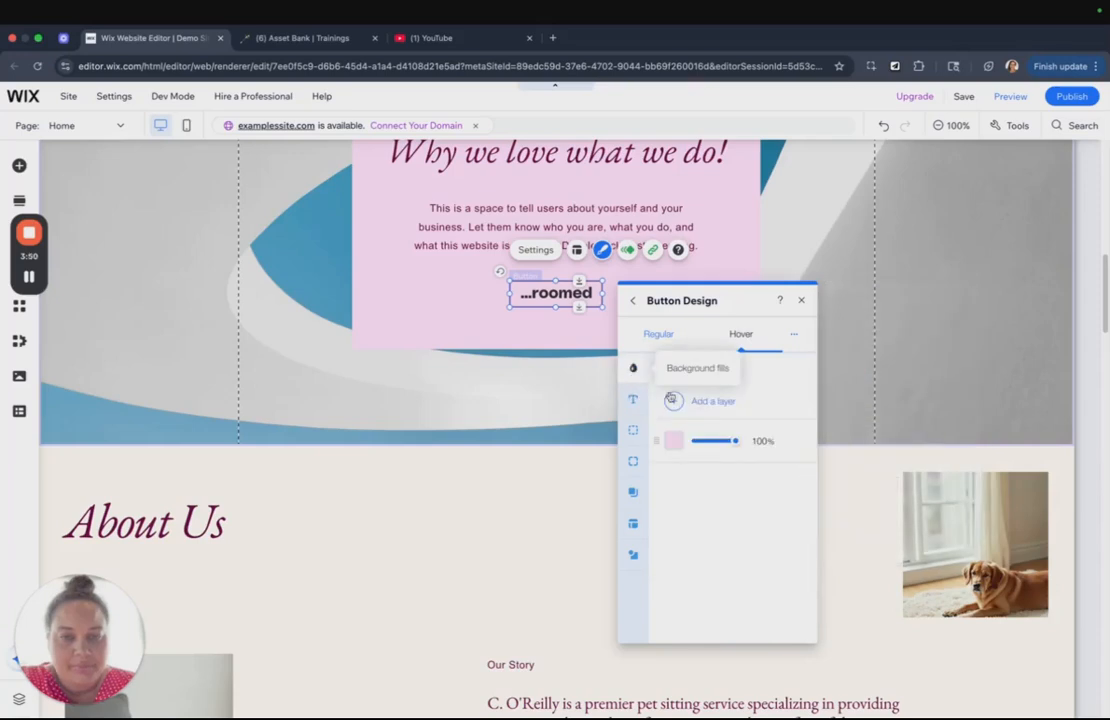
{"action": "left_click", "coordinate": [673, 440]}
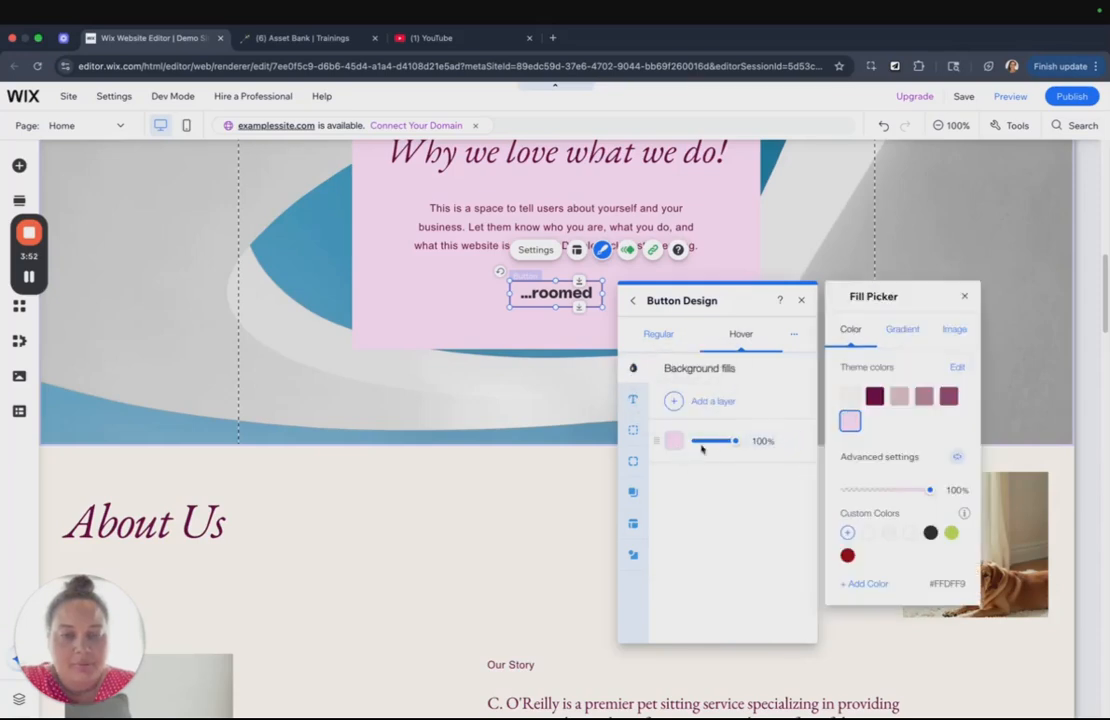
{"action": "left_click", "coordinate": [874, 397]}
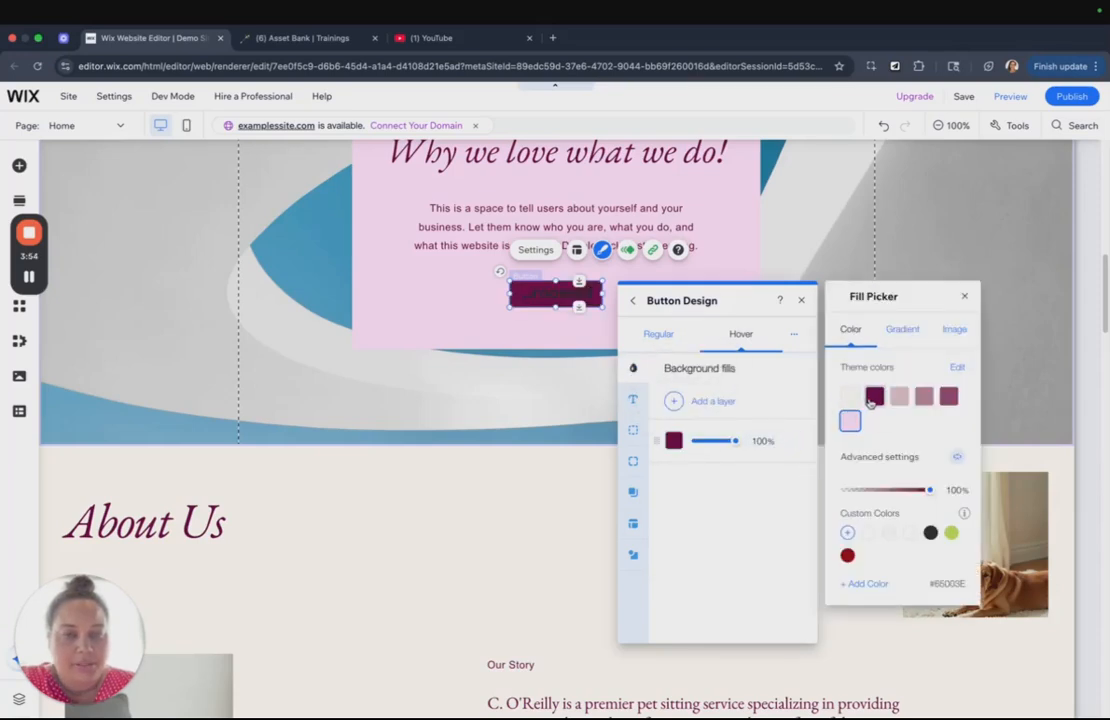
{"action": "left_click", "coordinate": [850, 398]}
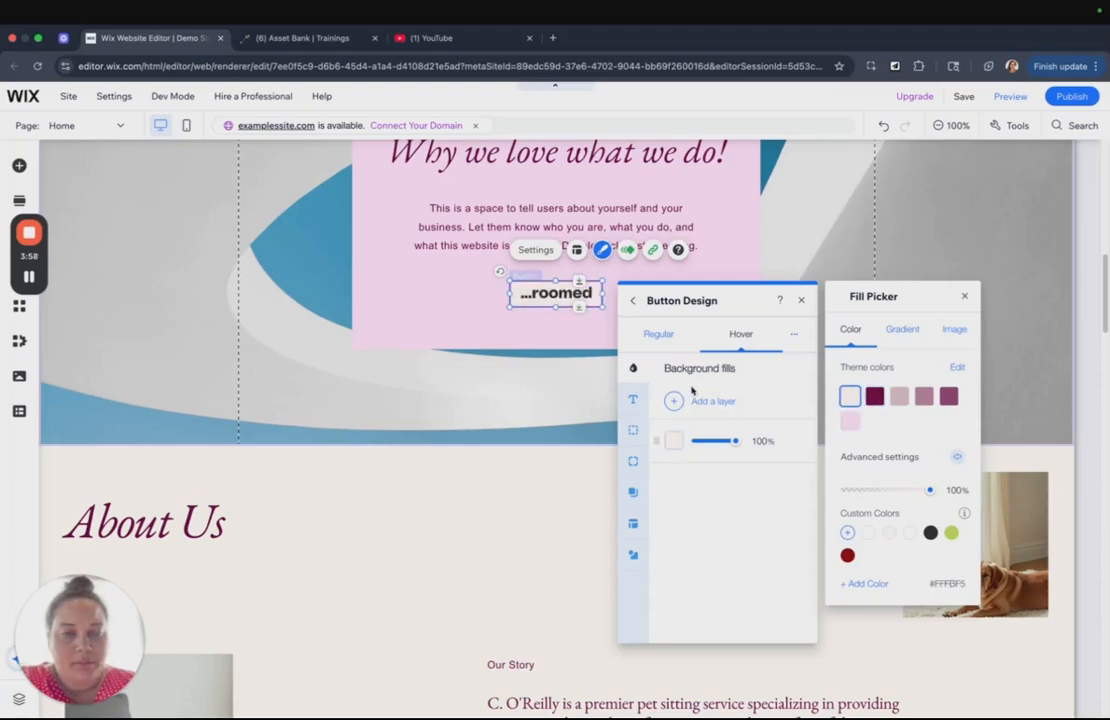
{"action": "left_click", "coordinate": [633, 400]}
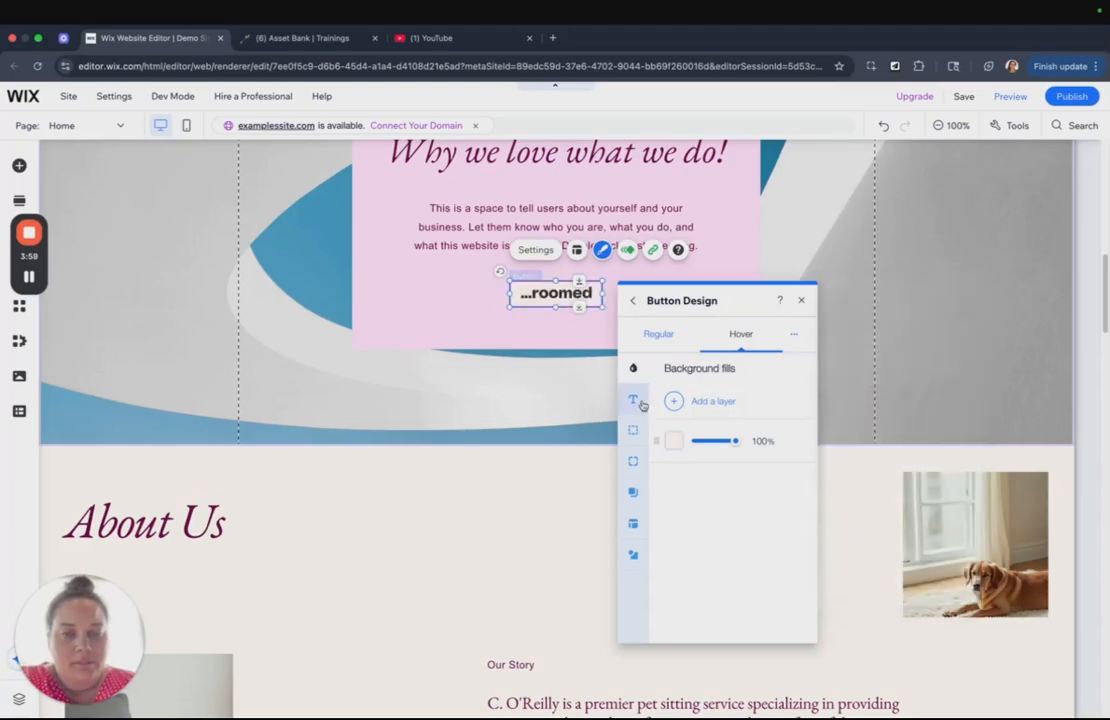
Reset the Get Groomed! button's hover design to match its regular design and open the hover background fills
{"action": "double_click", "coordinate": [532, 294]}
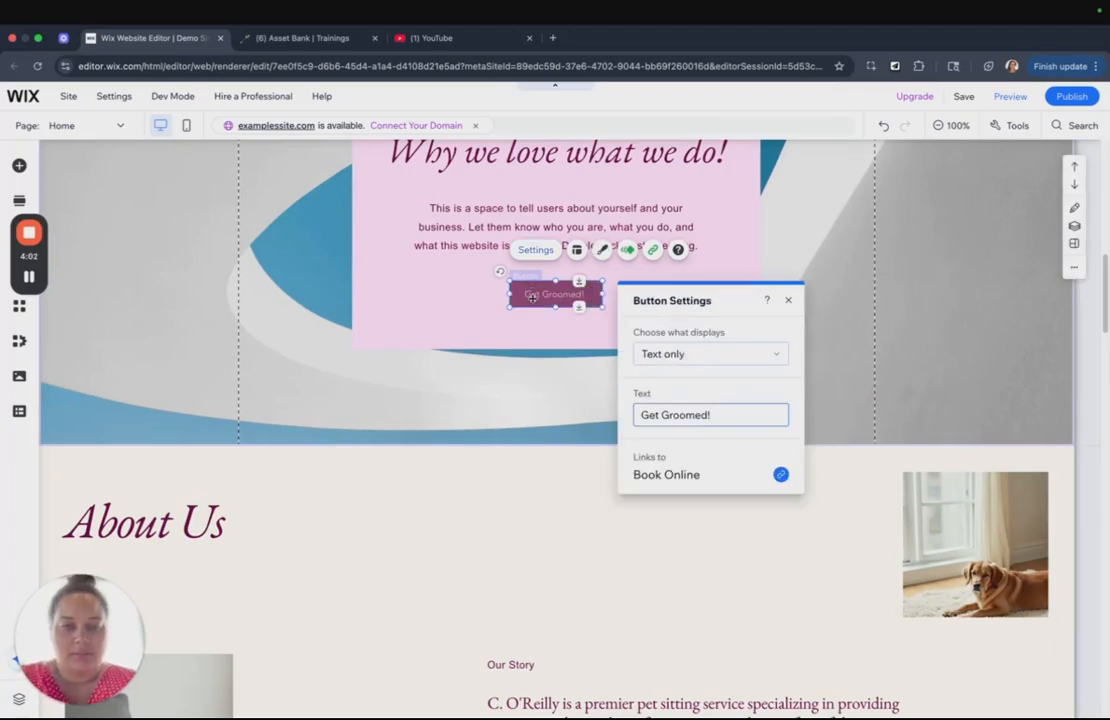
{"action": "left_click", "coordinate": [792, 300]}
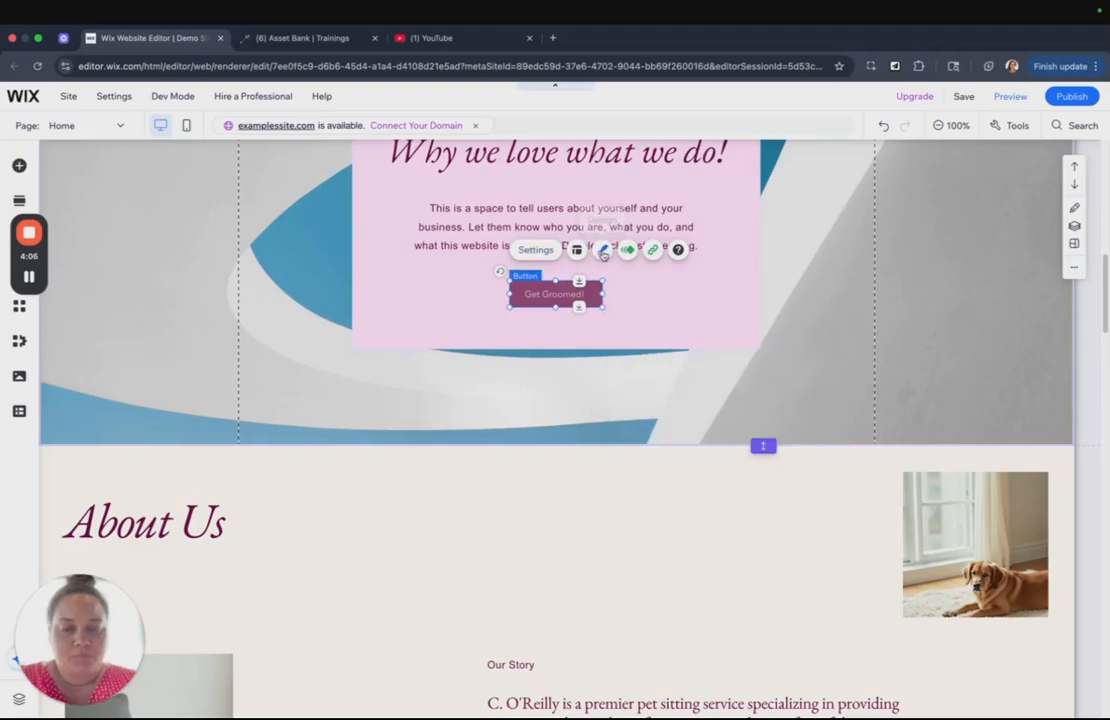
{"action": "left_click", "coordinate": [603, 252]}
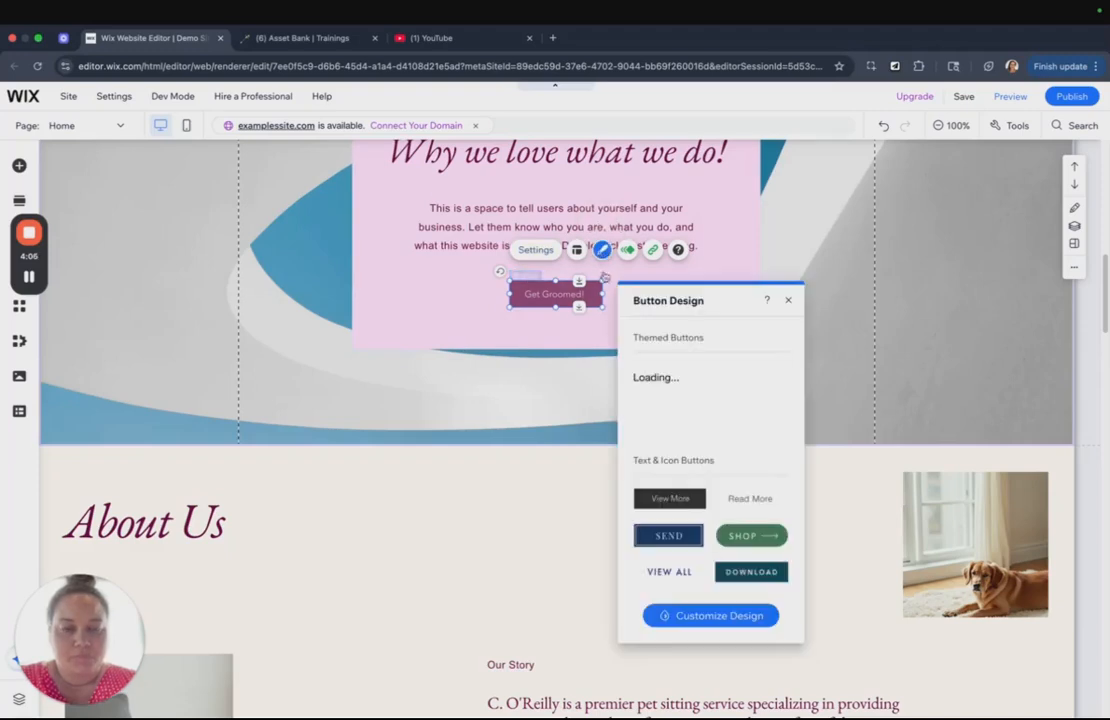
{"action": "left_click", "coordinate": [686, 616]}
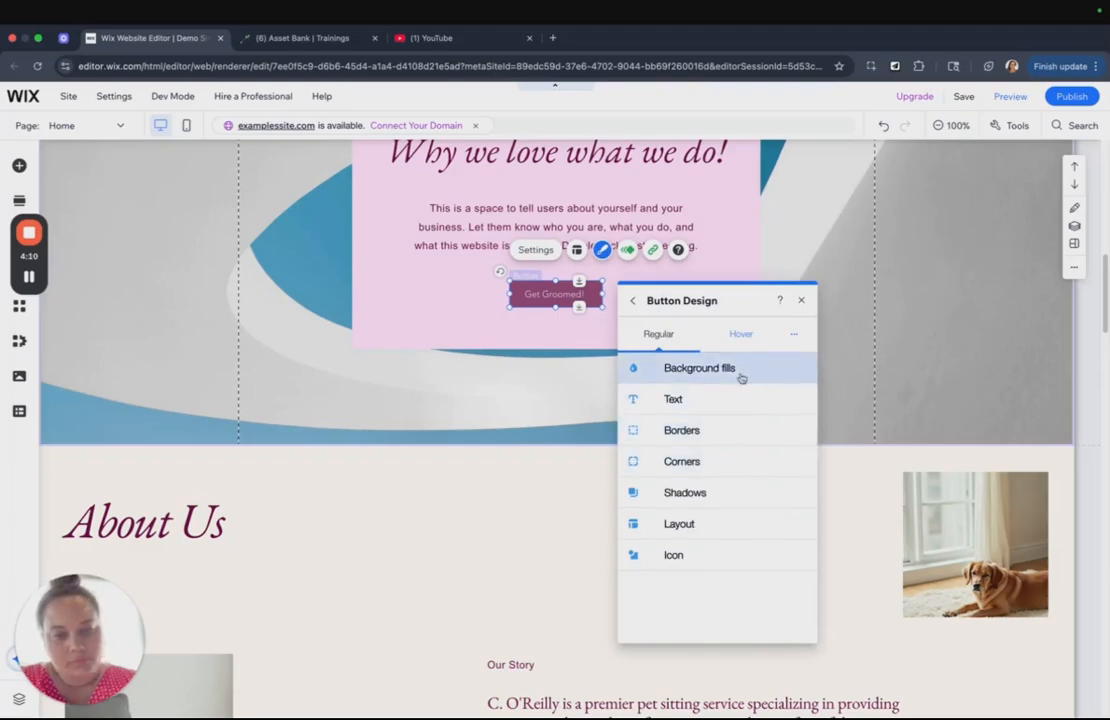
{"action": "left_click", "coordinate": [741, 336]}
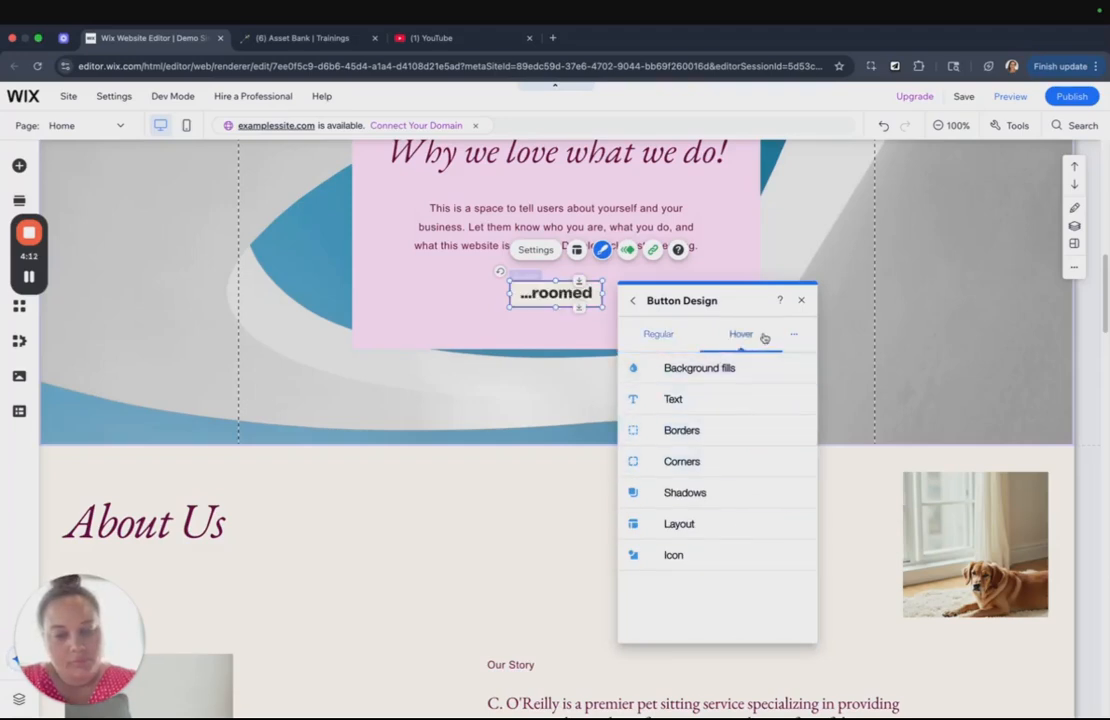
{"action": "left_click", "coordinate": [795, 337]}
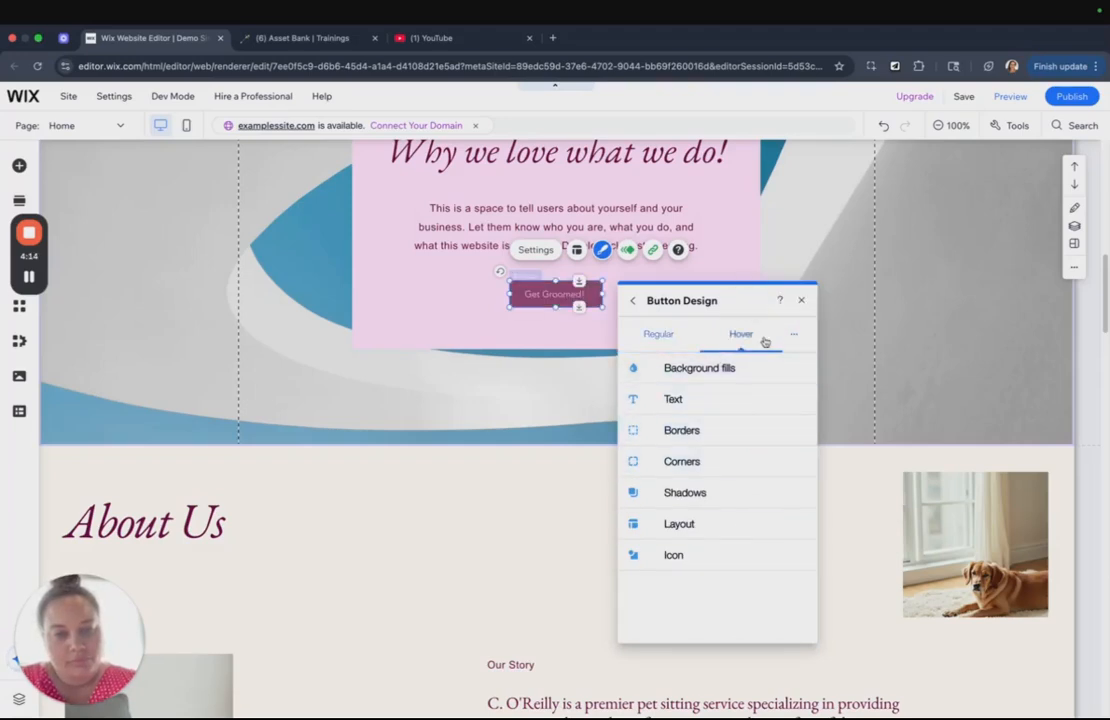
{"action": "left_click", "coordinate": [745, 366]}
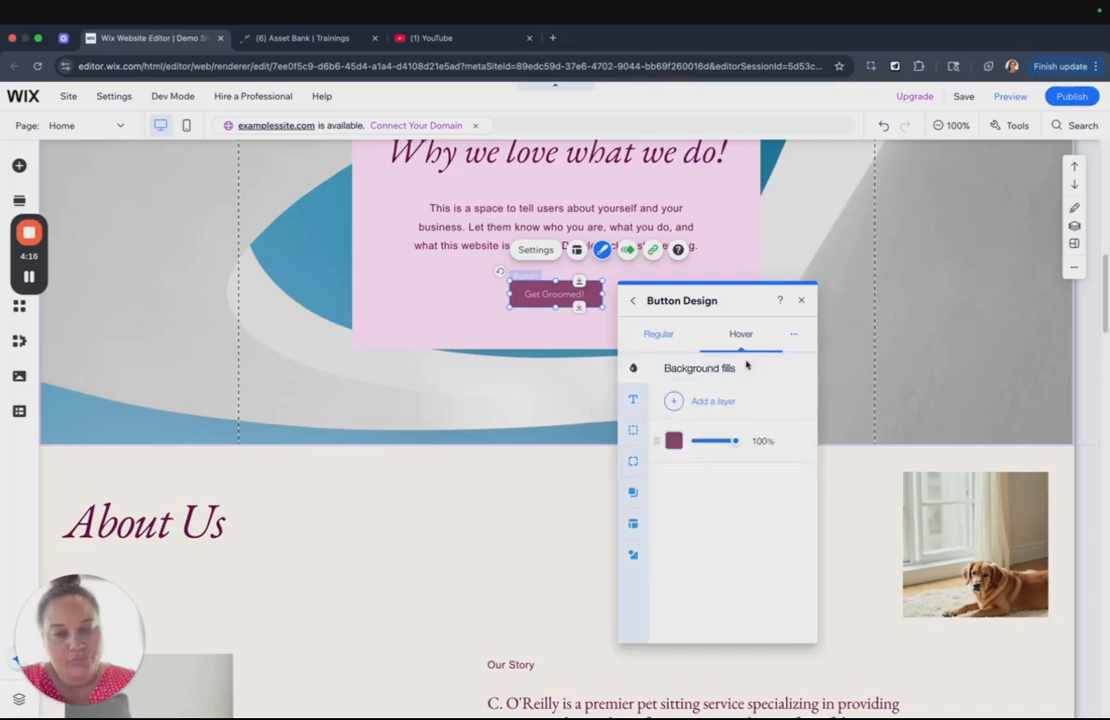
Set the button's hover background fill to the cream theme colour #FFFBF5 and its hover text colour to black
{"action": "left_click", "coordinate": [673, 440]}
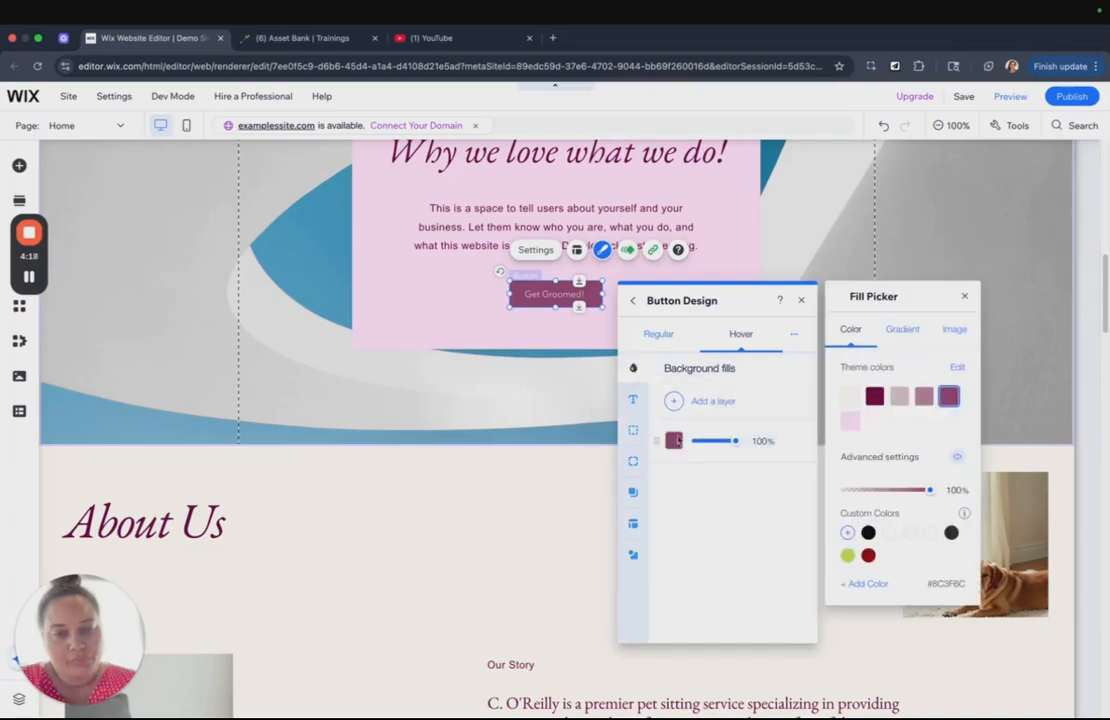
{"action": "left_click", "coordinate": [845, 398]}
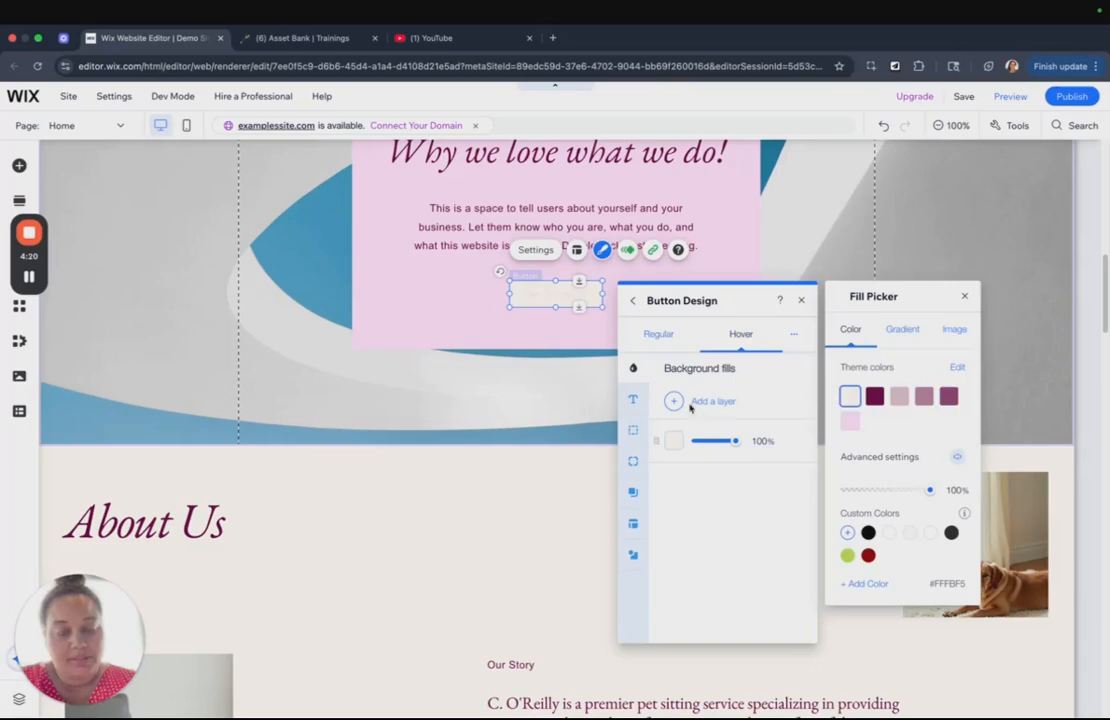
{"action": "left_click", "coordinate": [635, 392]}
{"action": "left_click", "coordinate": [633, 399]}
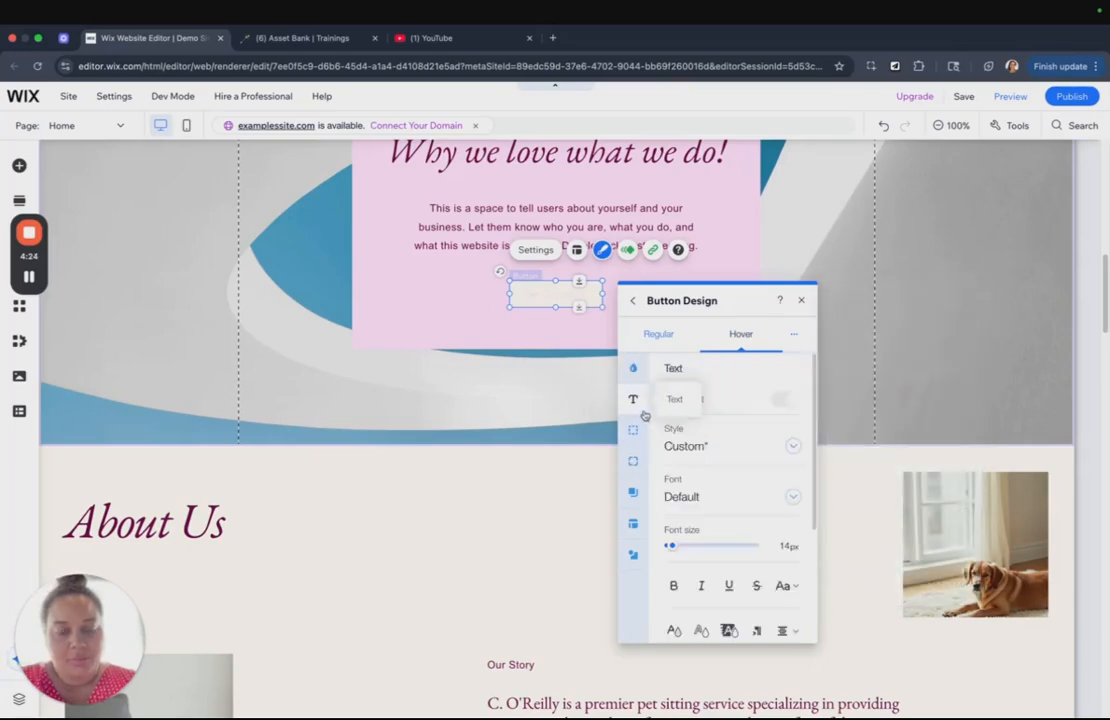
{"action": "left_click", "coordinate": [674, 628]}
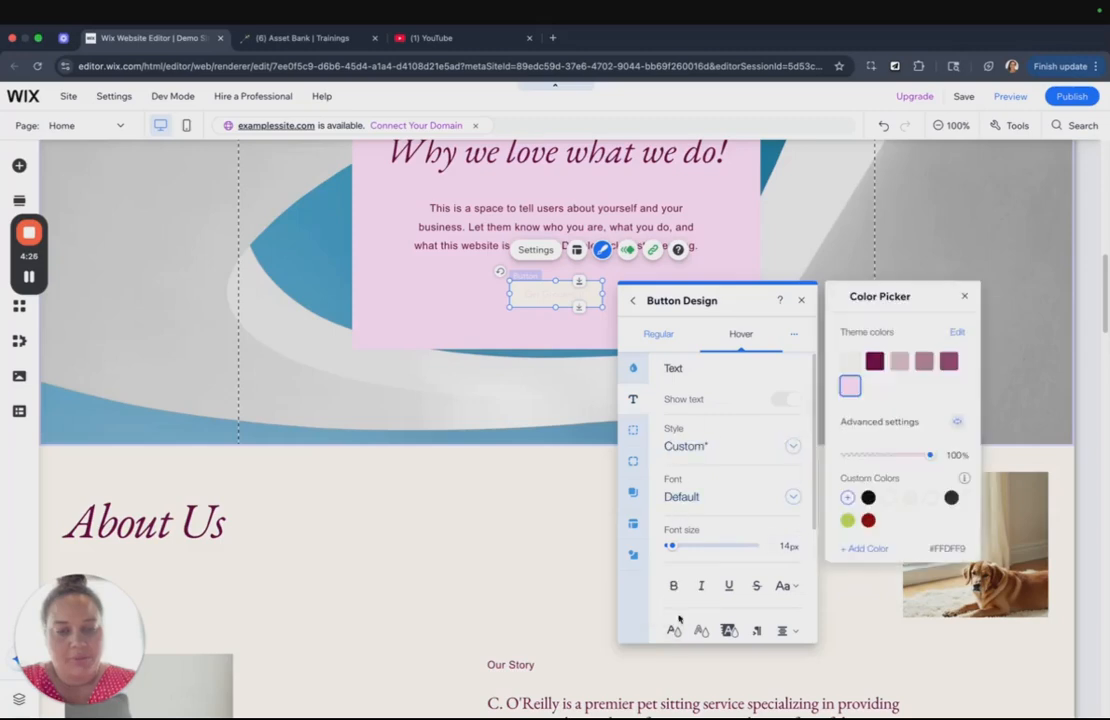
{"action": "left_click", "coordinate": [875, 361]}
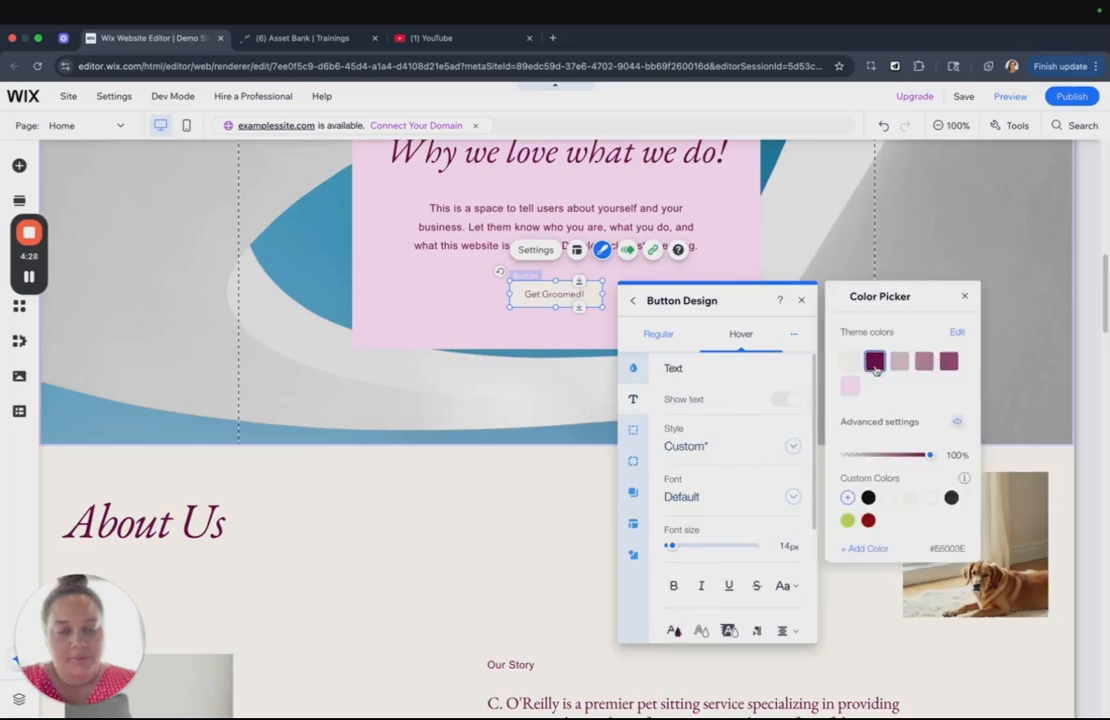
{"action": "left_click", "coordinate": [868, 499]}
Enlarge the button's hover text to 28 px and make it bold
{"action": "left_click", "coordinate": [673, 545]}
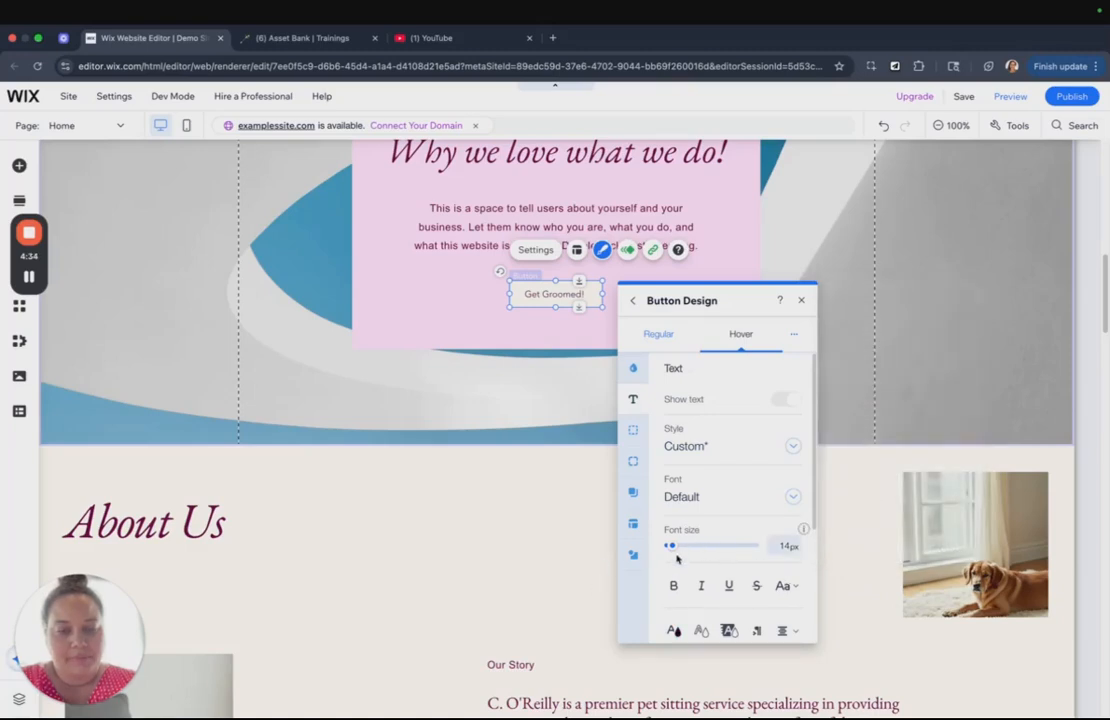
{"action": "left_click_drag", "start_coordinate": [690, 556], "coordinate": [686, 546]}
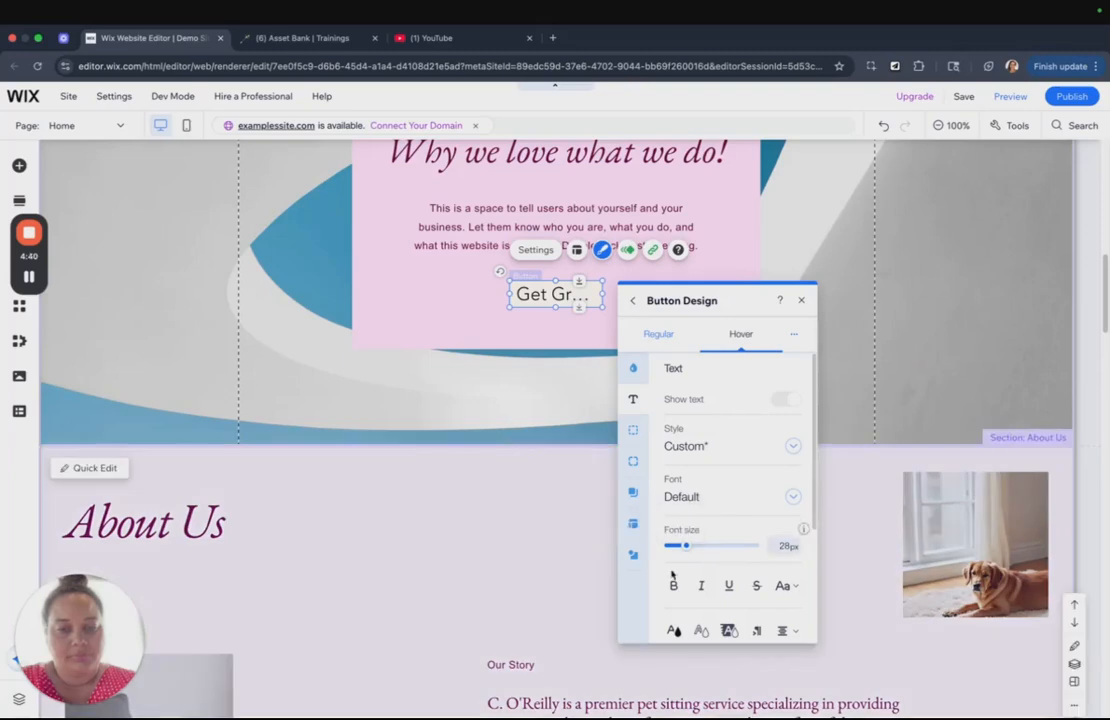
{"action": "left_click", "coordinate": [673, 585]}
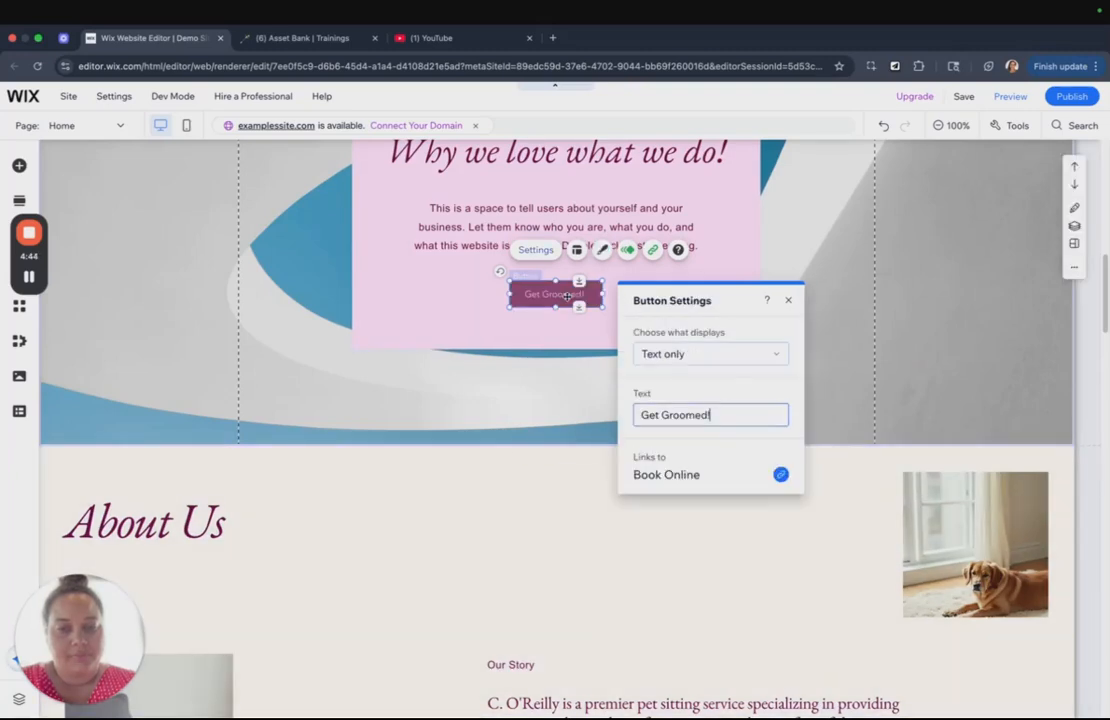
Change the Get Groomed! button's text to "Book!"
{"action": "triple_click", "coordinate": [721, 417]}
{"action": "type", "text": "Boo"}
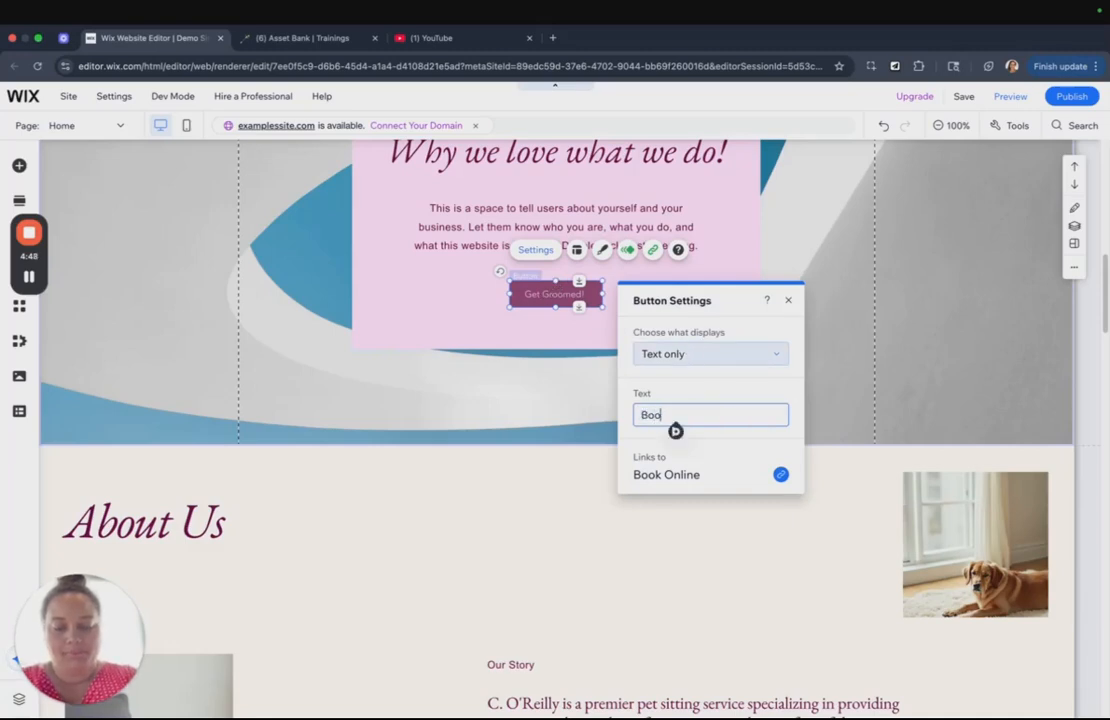
{"action": "type", "text": "k!@"}
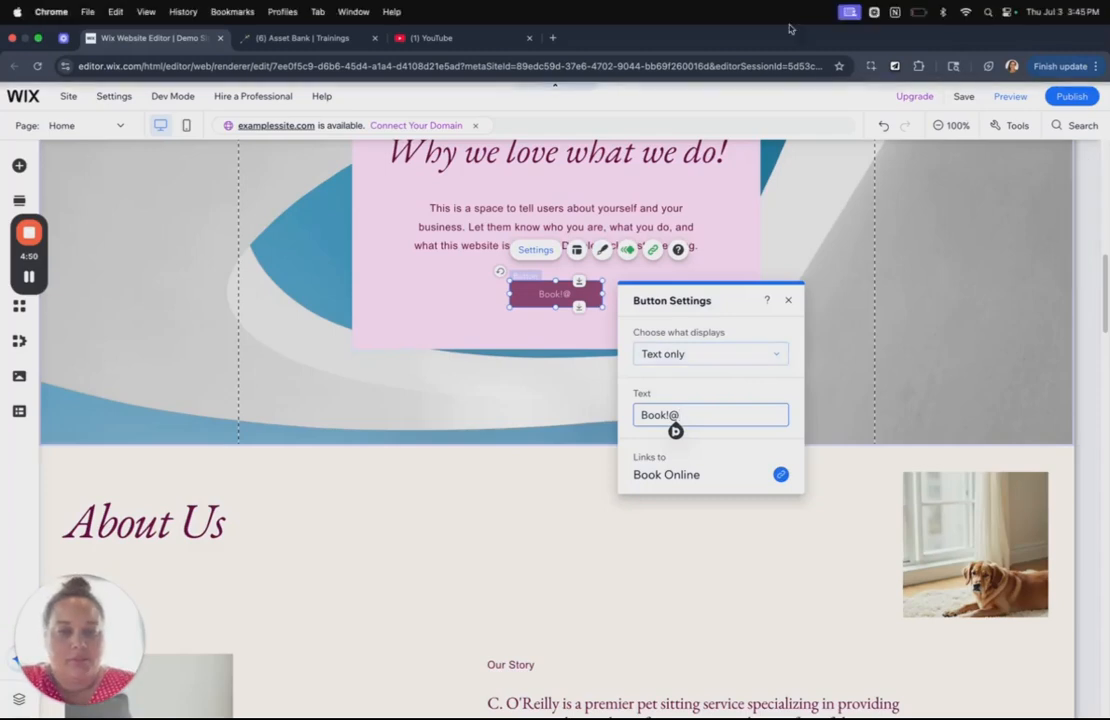
{"action": "key", "text": "BackSpace"}
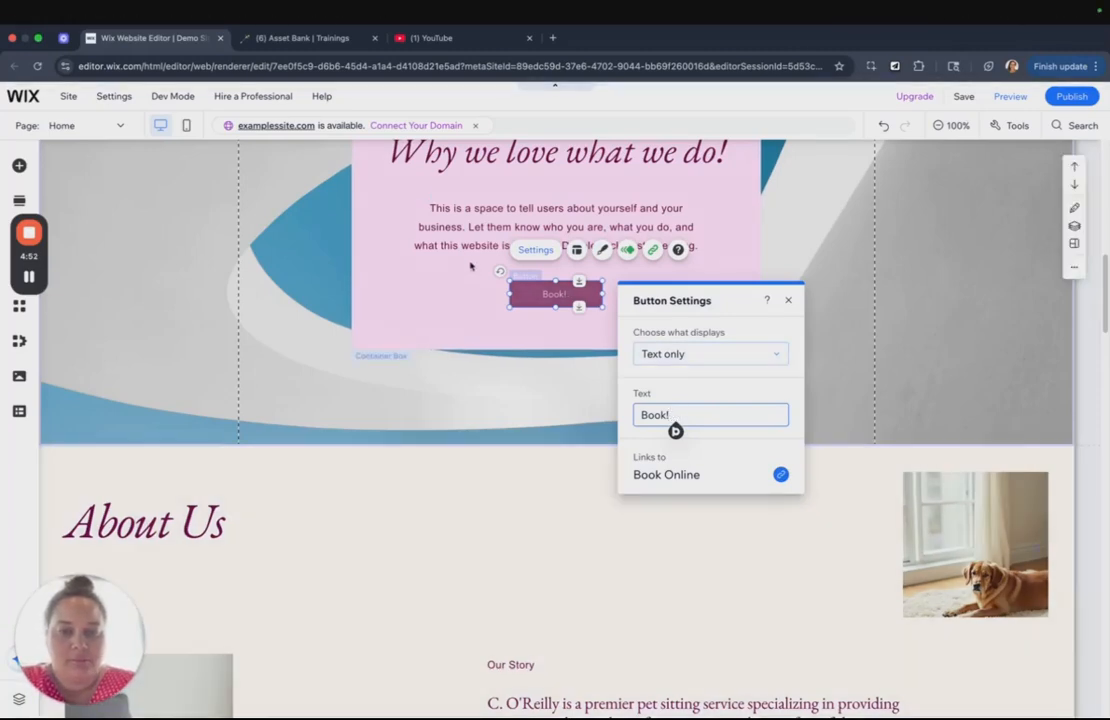
{"action": "left_click", "coordinate": [470, 265]}
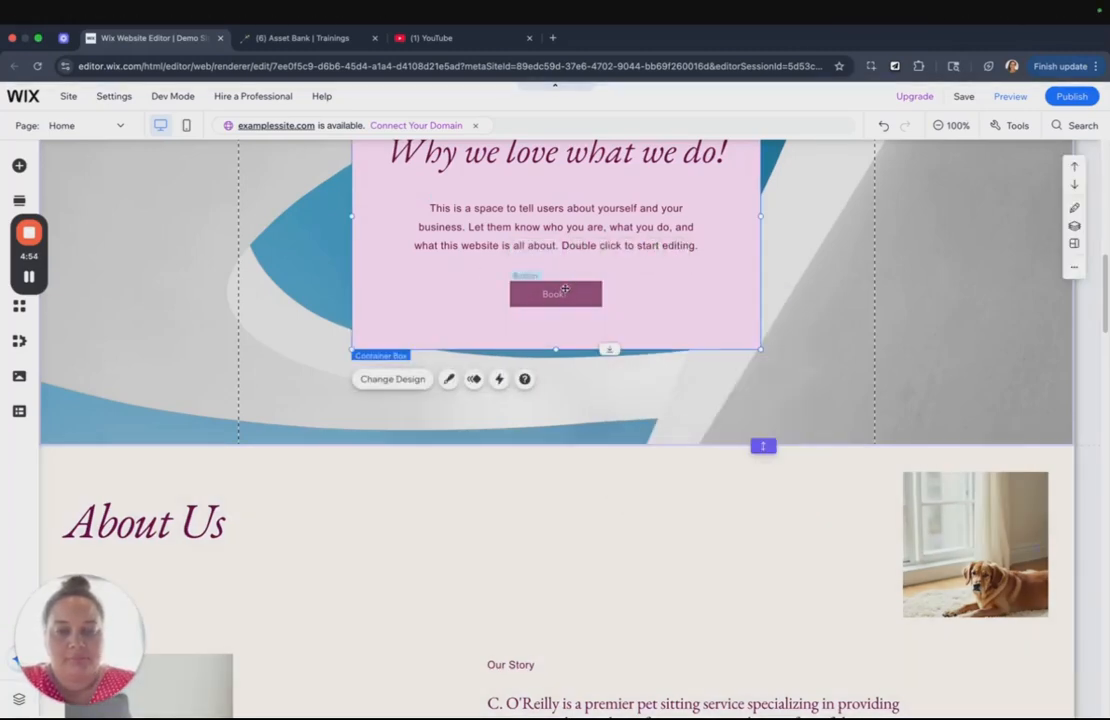
Examine the Book! button's hover design, including its background fill and the available text styles and fonts
{"action": "left_click", "coordinate": [565, 289]}
{"action": "left_click", "coordinate": [602, 249]}
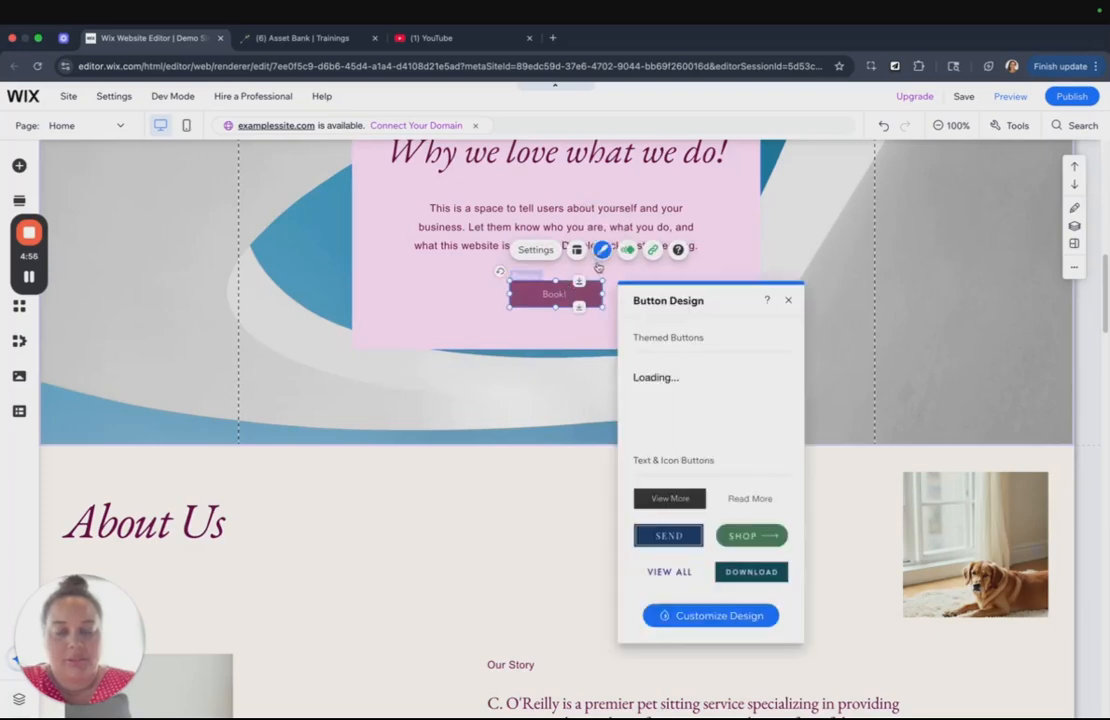
{"action": "left_click", "coordinate": [665, 612]}
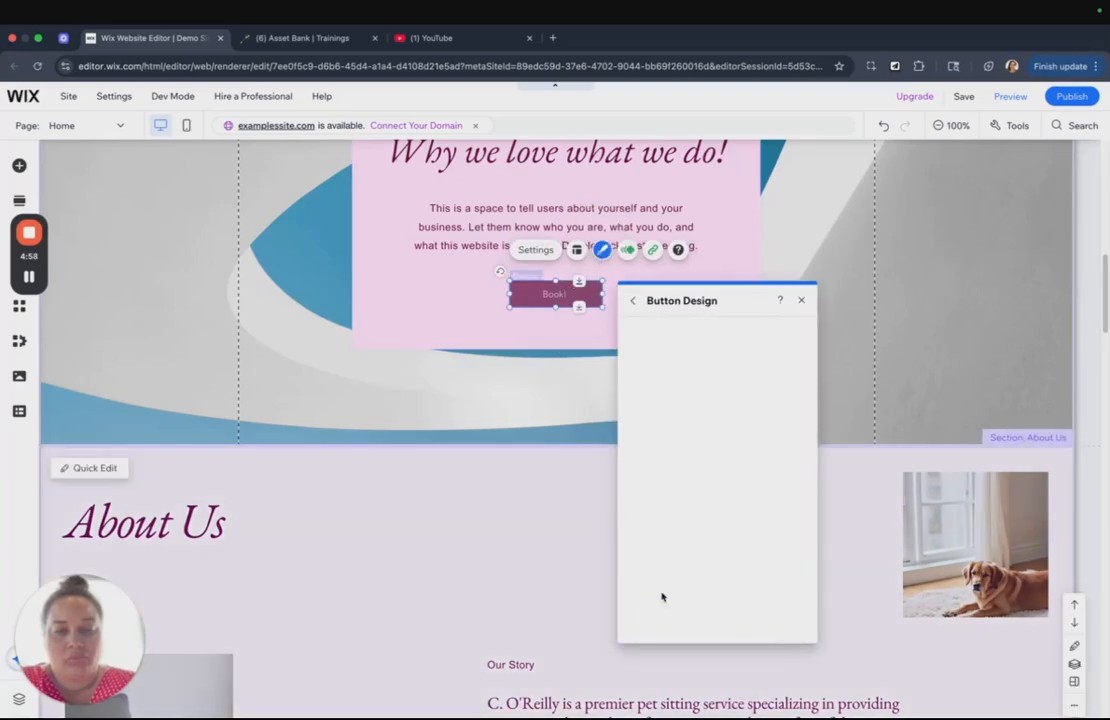
{"action": "left_click", "coordinate": [741, 334]}
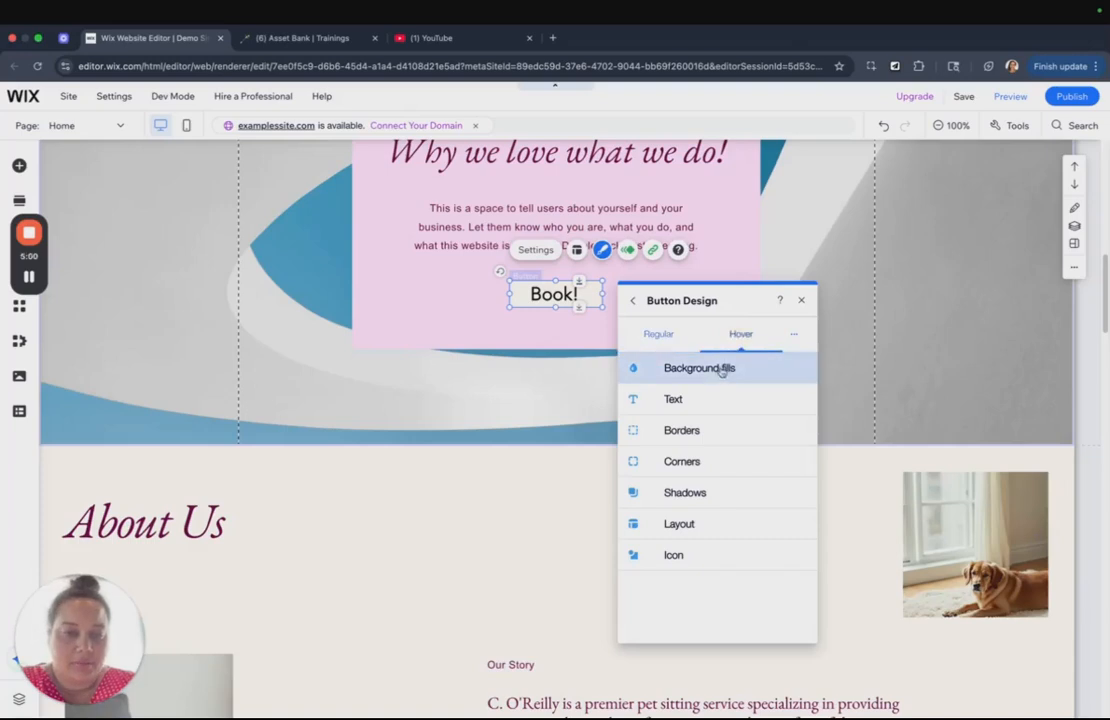
{"action": "left_click", "coordinate": [718, 368]}
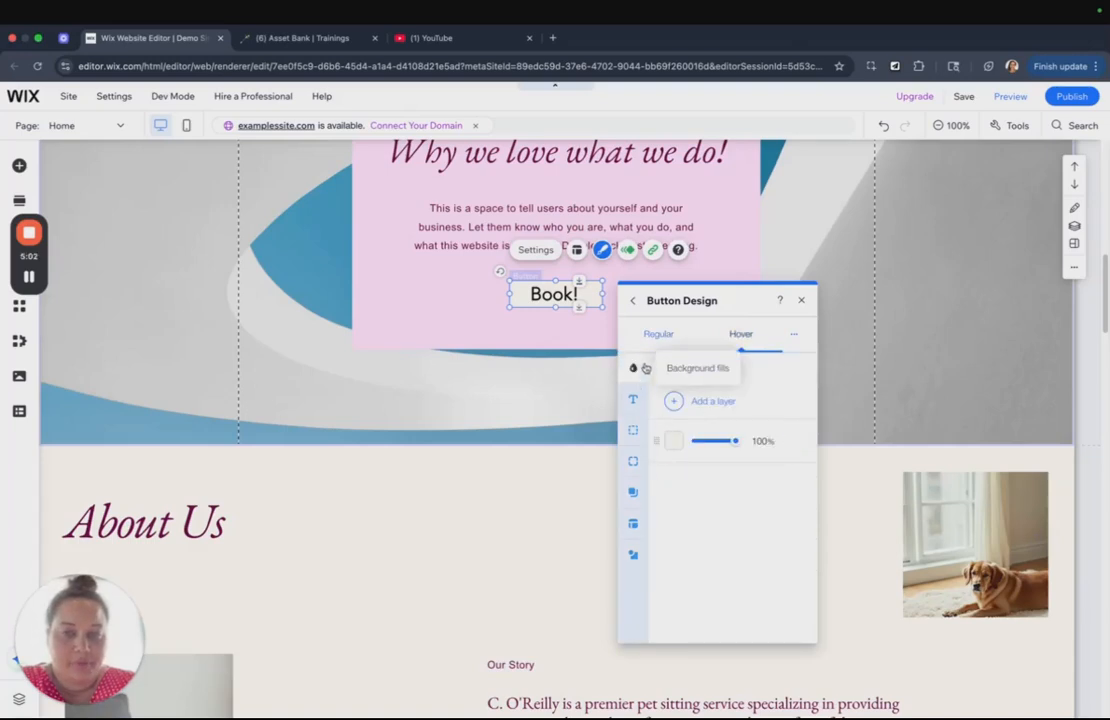
{"action": "left_click", "coordinate": [633, 399]}
{"action": "left_click", "coordinate": [716, 455]}
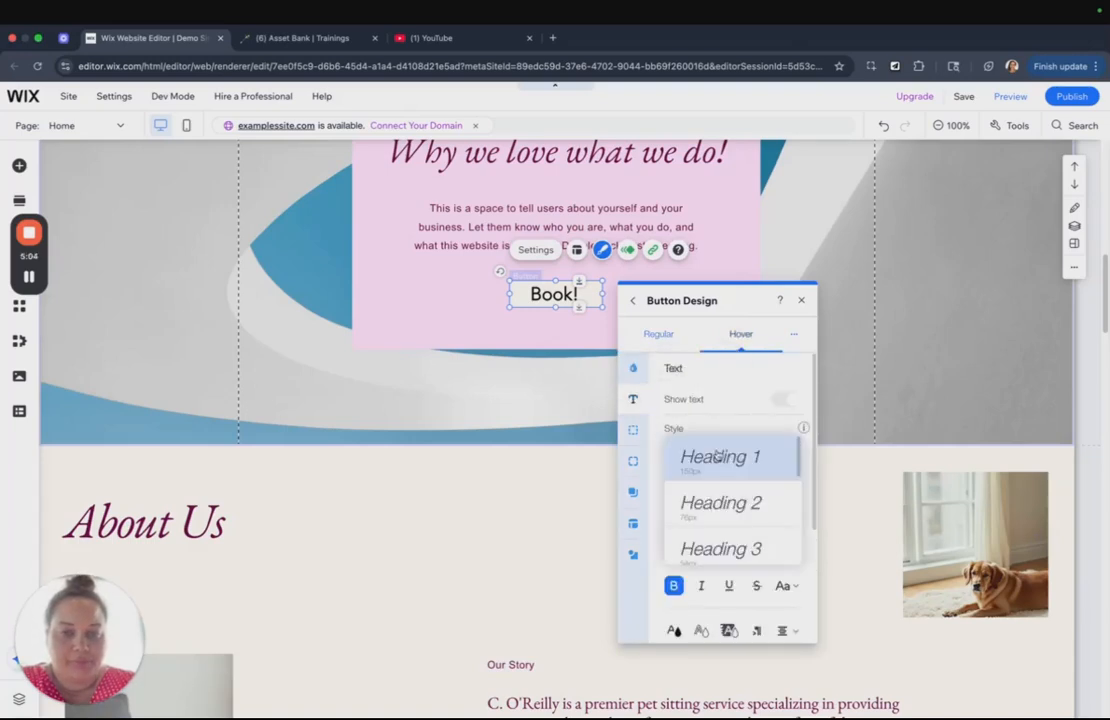
{"action": "left_click", "coordinate": [726, 428]}
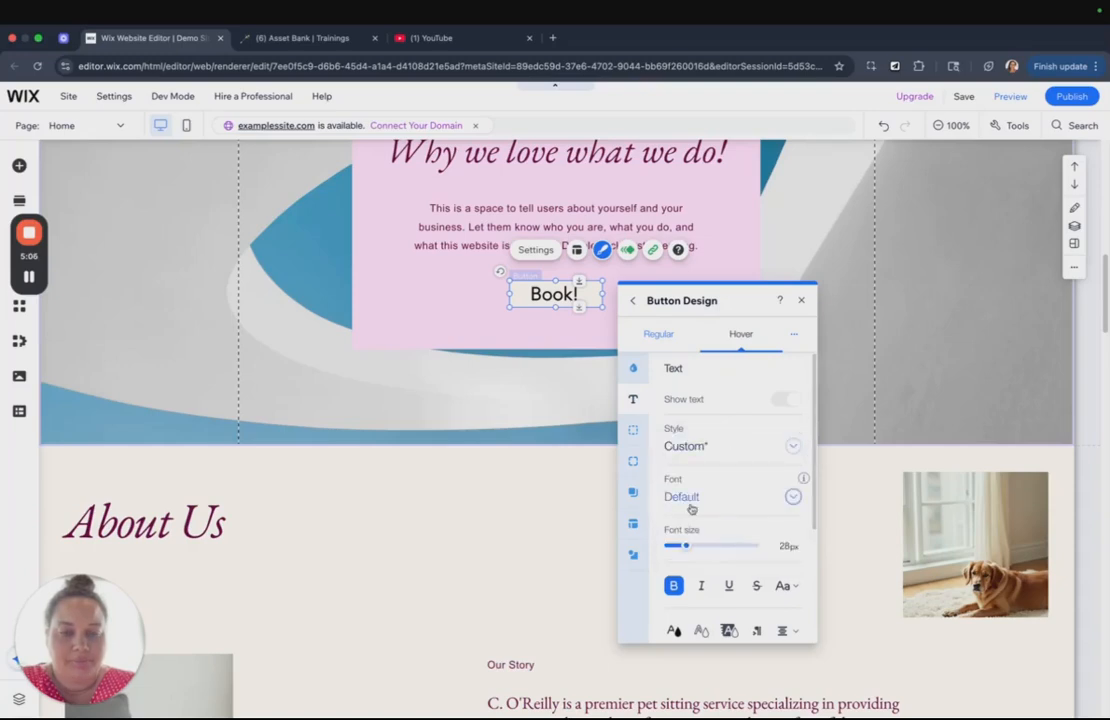
{"action": "left_click", "coordinate": [690, 500]}
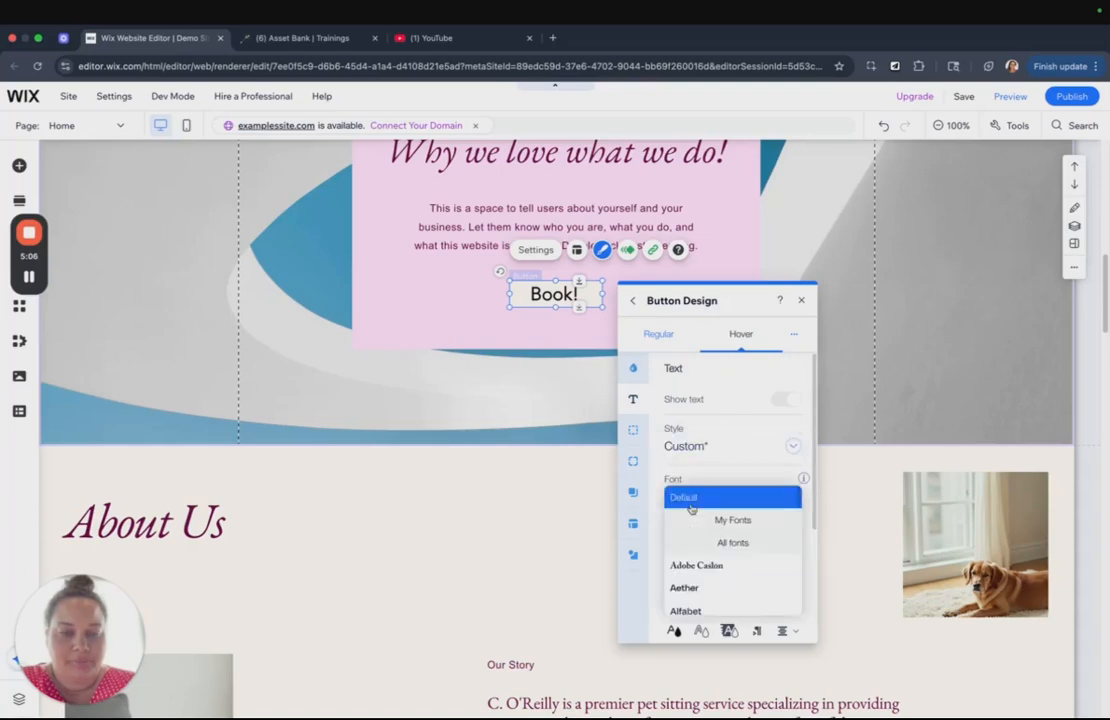
{"action": "left_click", "coordinate": [683, 597]}
{"action": "left_click", "coordinate": [478, 317]}
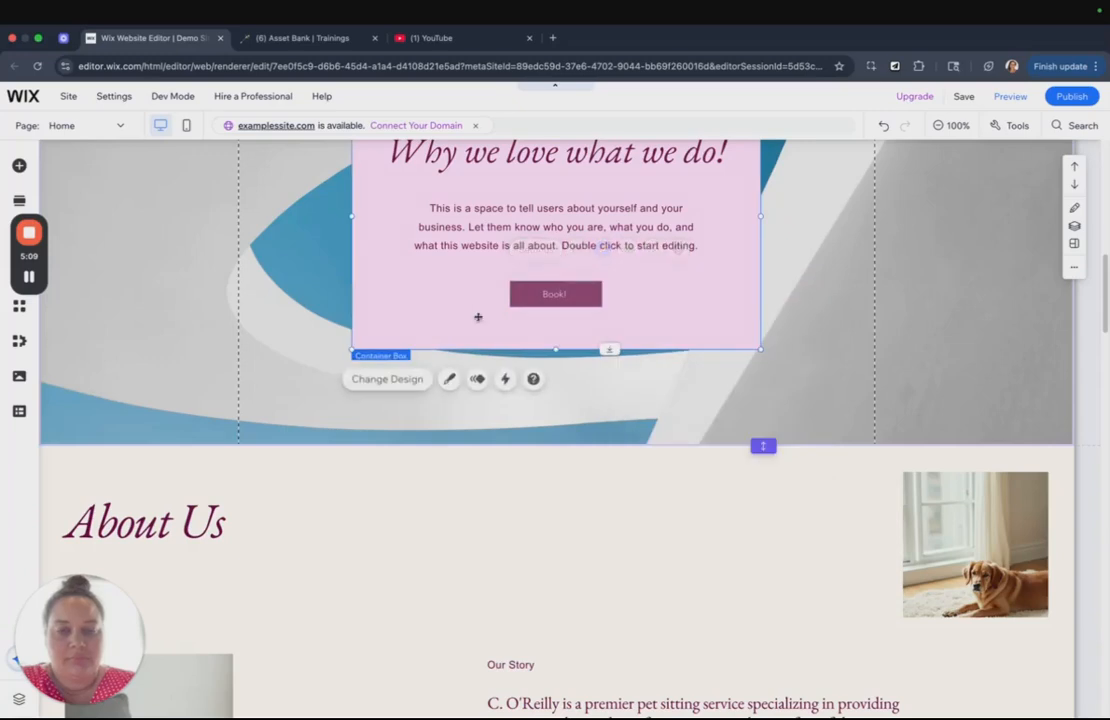
Preview the site around the Book! button and return to the editor
{"action": "left_click", "coordinate": [572, 287]}
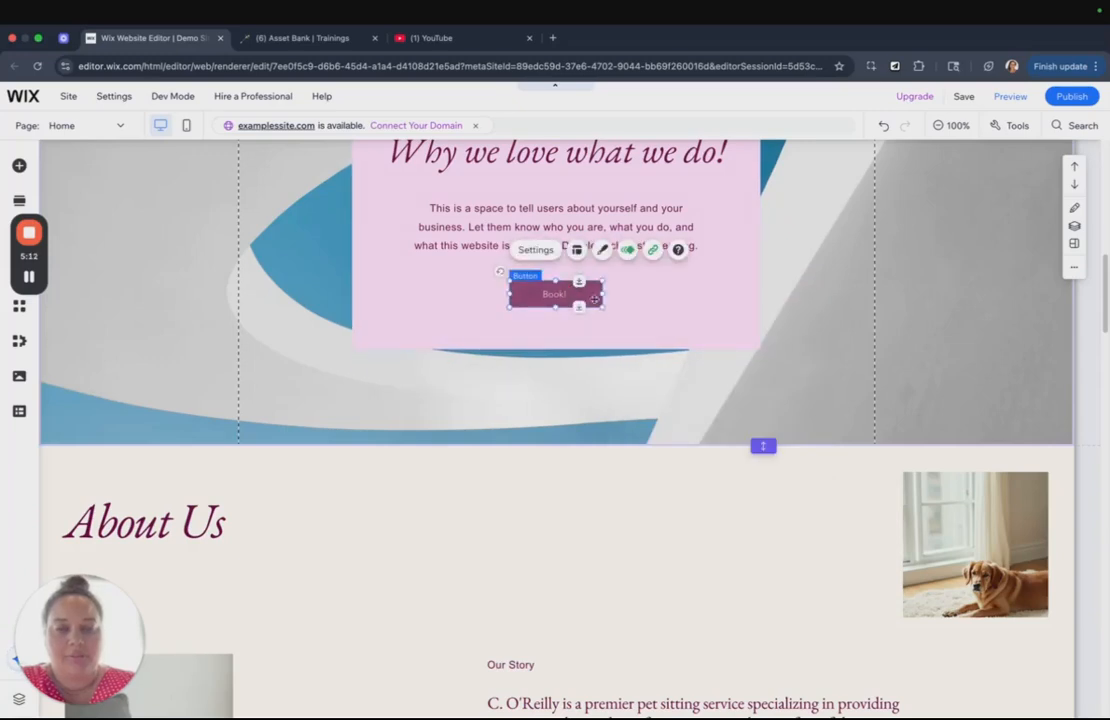
{"action": "left_click", "coordinate": [496, 310]}
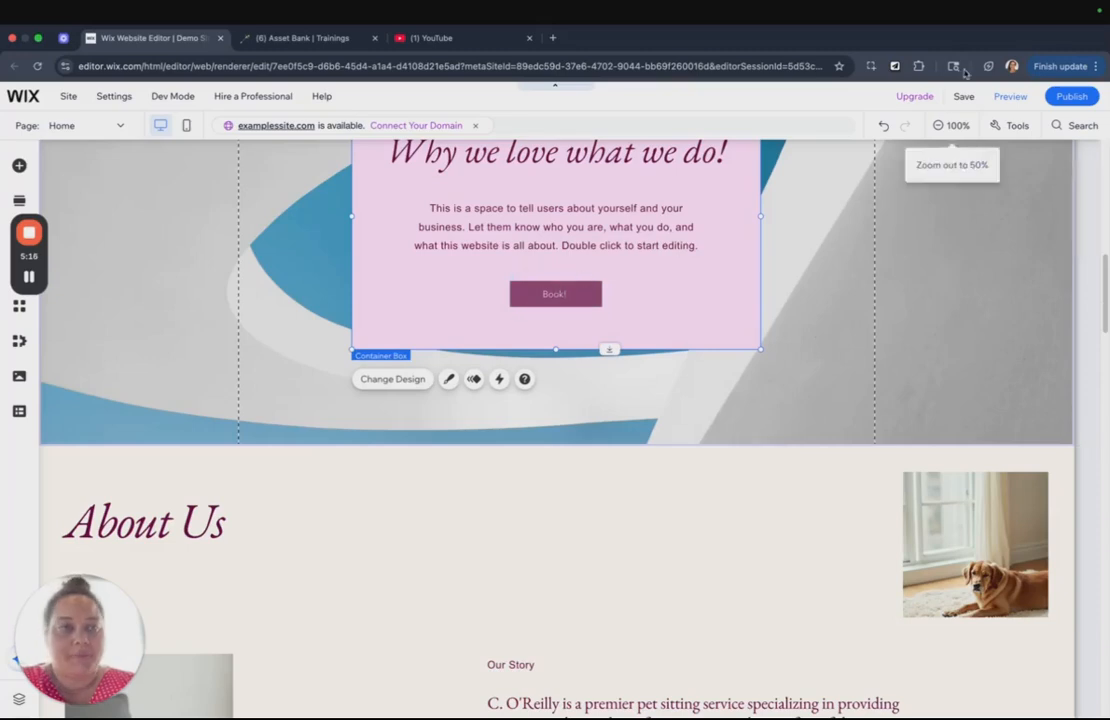
{"action": "left_click", "coordinate": [1006, 98]}
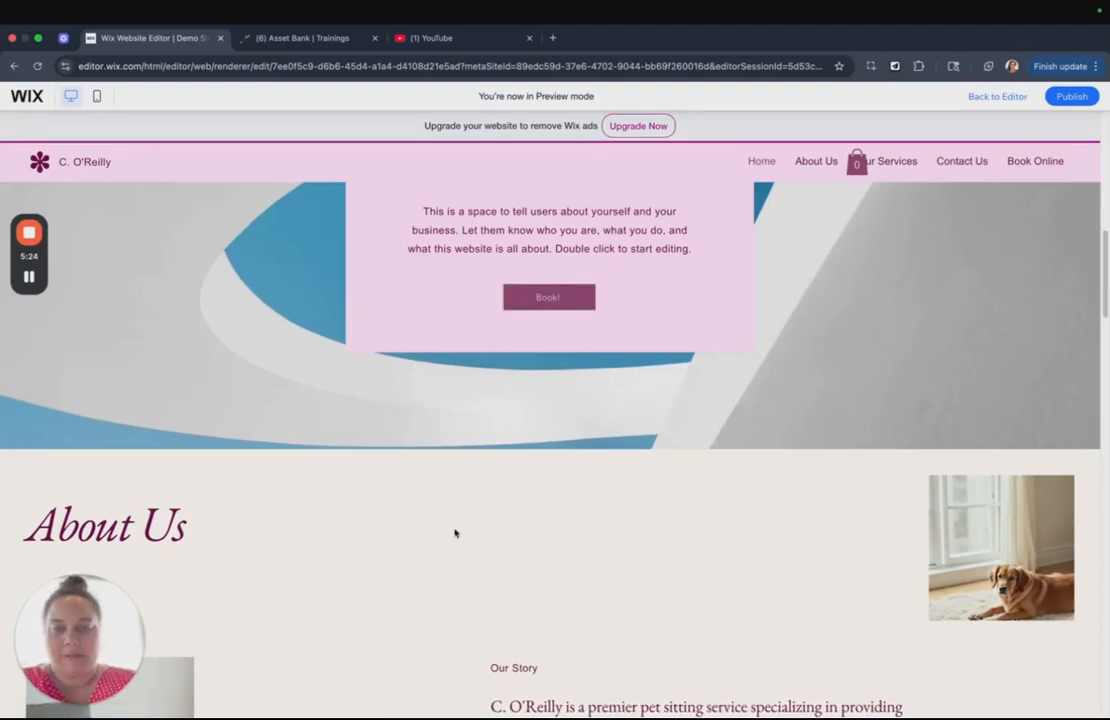
{"action": "scroll", "coordinate": [452, 530], "scroll_direction": "down", "scroll_amount": 1}
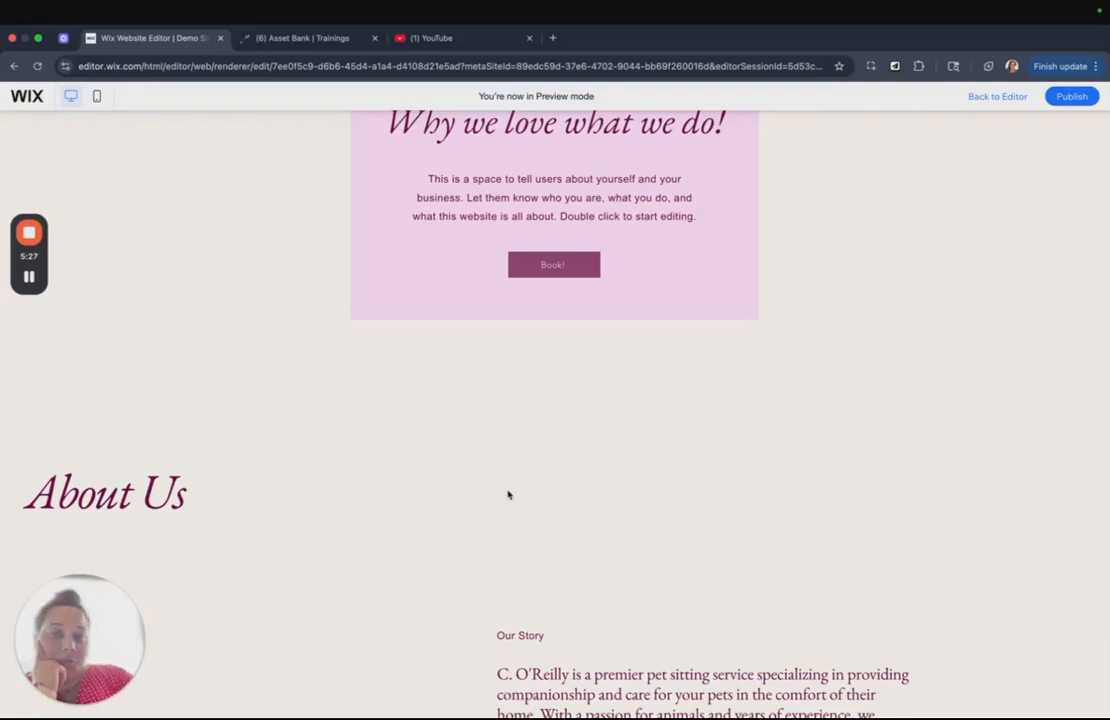
{"action": "key", "text": "Escape"}
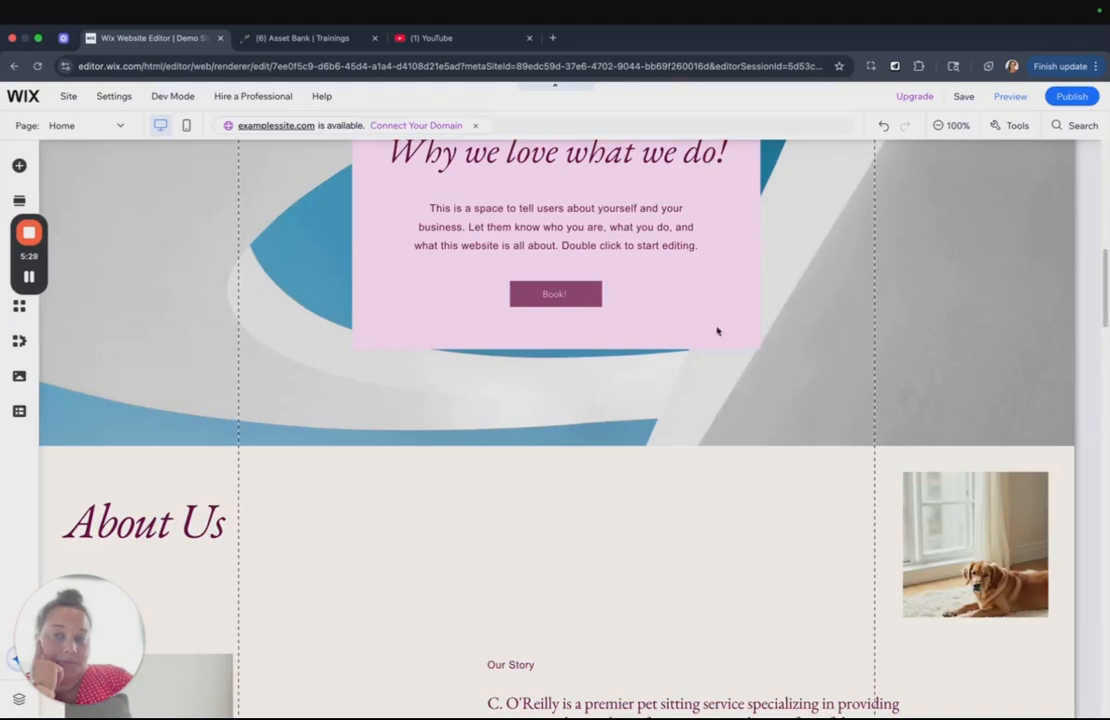
Try several positions for the Book! button in the pink box and place it below the paragraph near the box's bottom centre
{"action": "scroll", "coordinate": [717, 331], "scroll_direction": "up", "scroll_amount": 1}
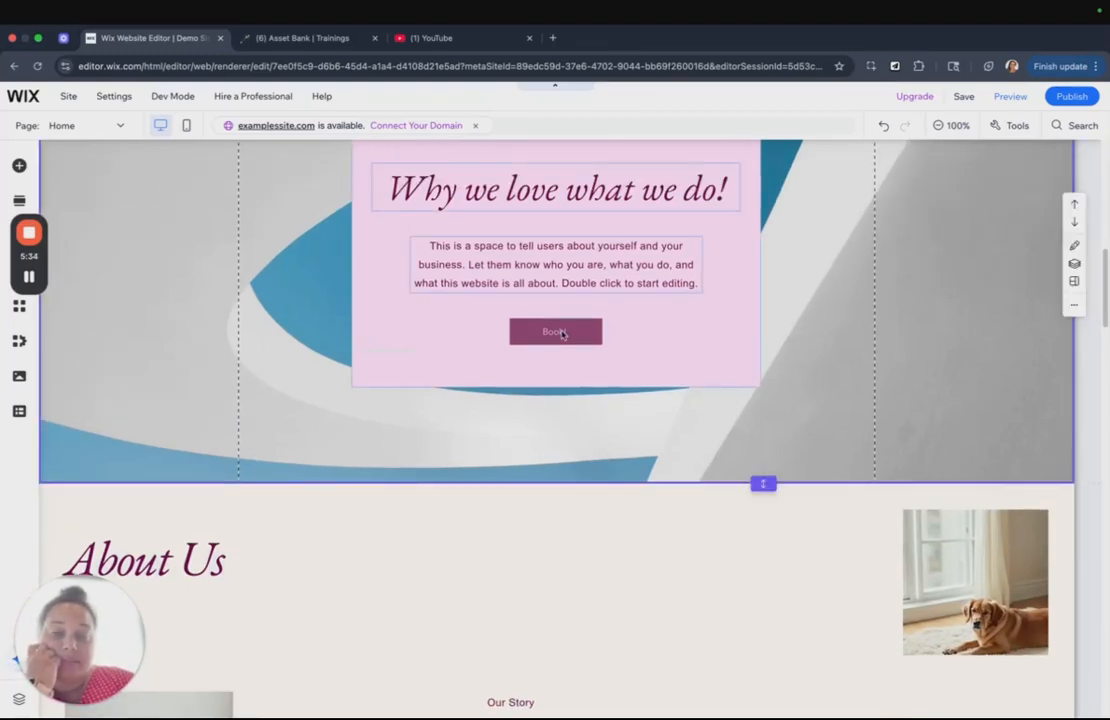
{"action": "left_click", "coordinate": [561, 331]}
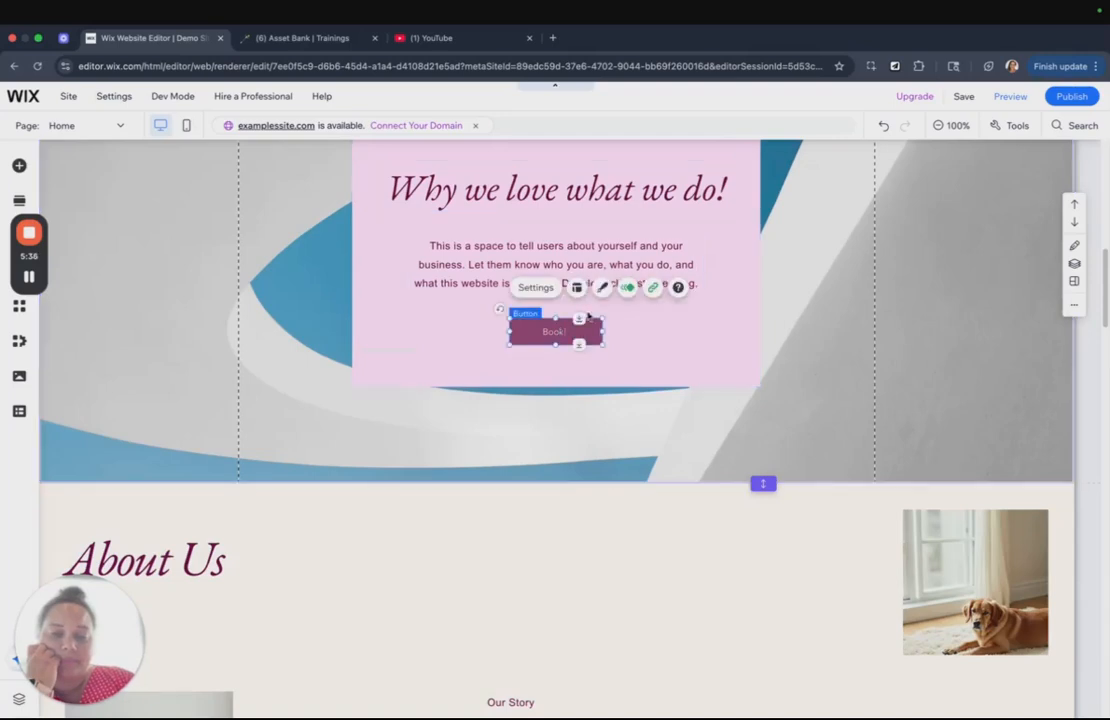
{"action": "left_click_drag", "start_coordinate": [603, 228], "coordinate": [602, 226]}
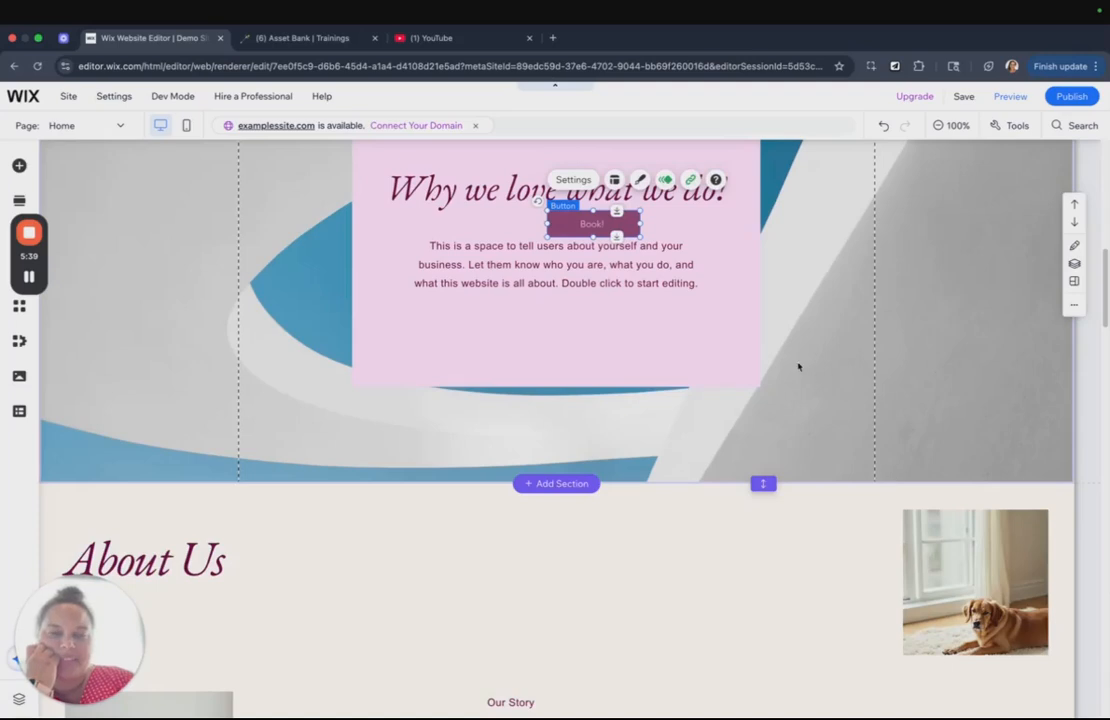
{"action": "left_click_drag", "start_coordinate": [583, 289], "coordinate": [431, 369]}
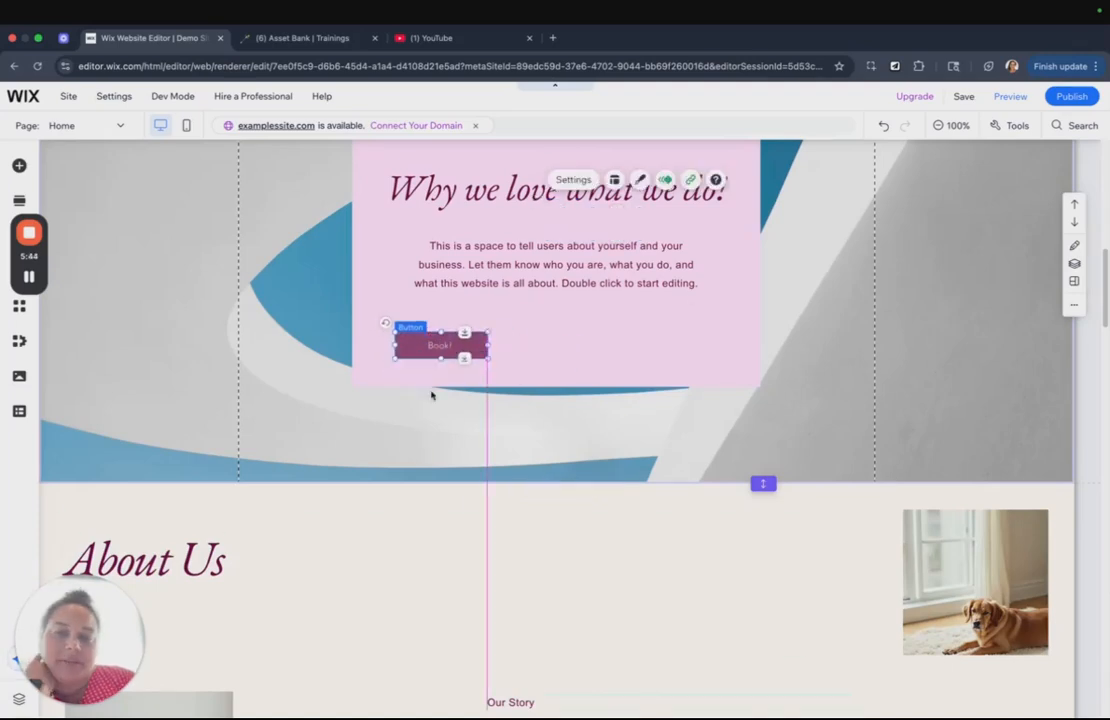
{"action": "left_click", "coordinate": [570, 367]}
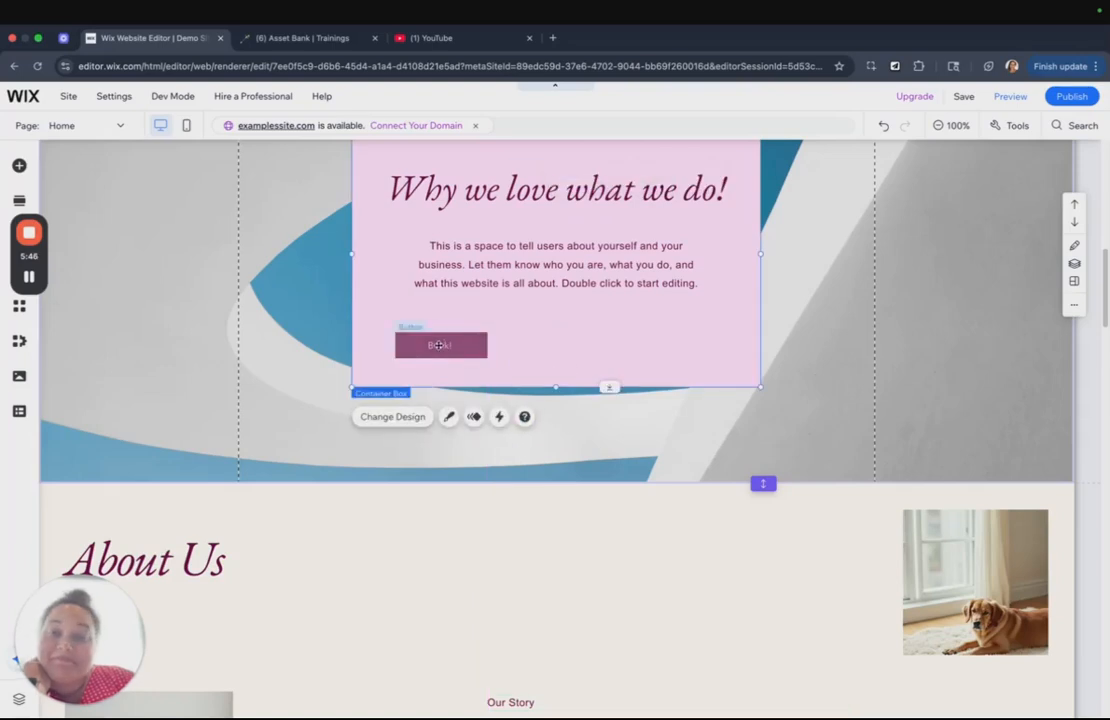
{"action": "left_click_drag", "start_coordinate": [437, 345], "coordinate": [688, 340]}
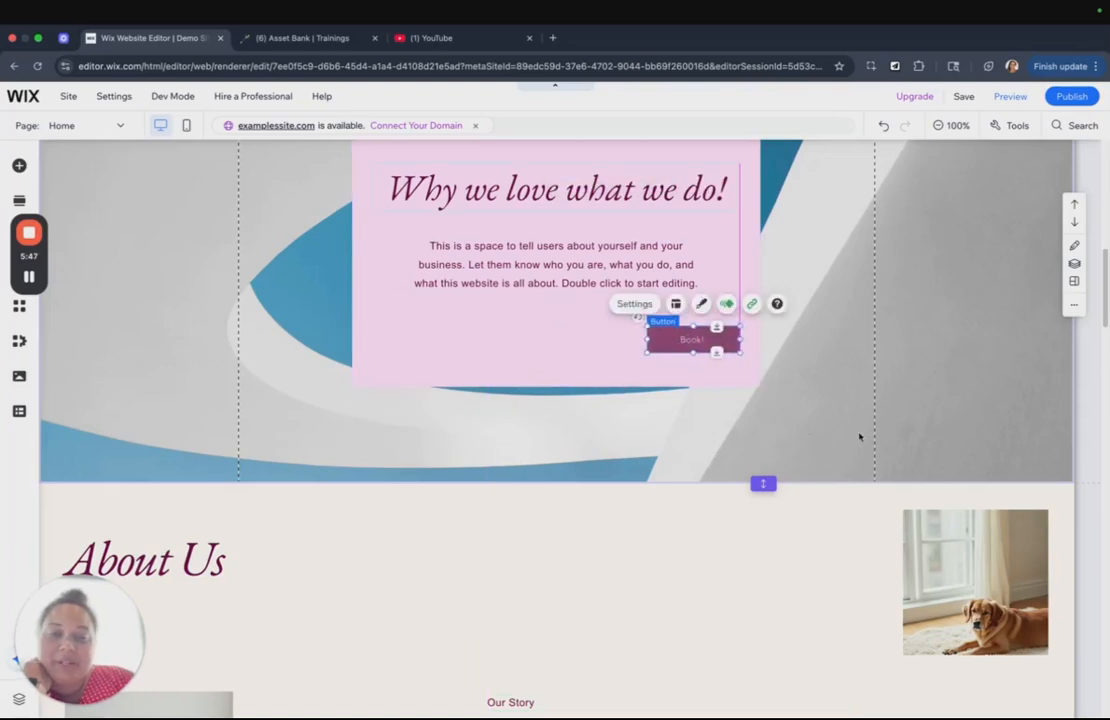
{"action": "left_click", "coordinate": [830, 429]}
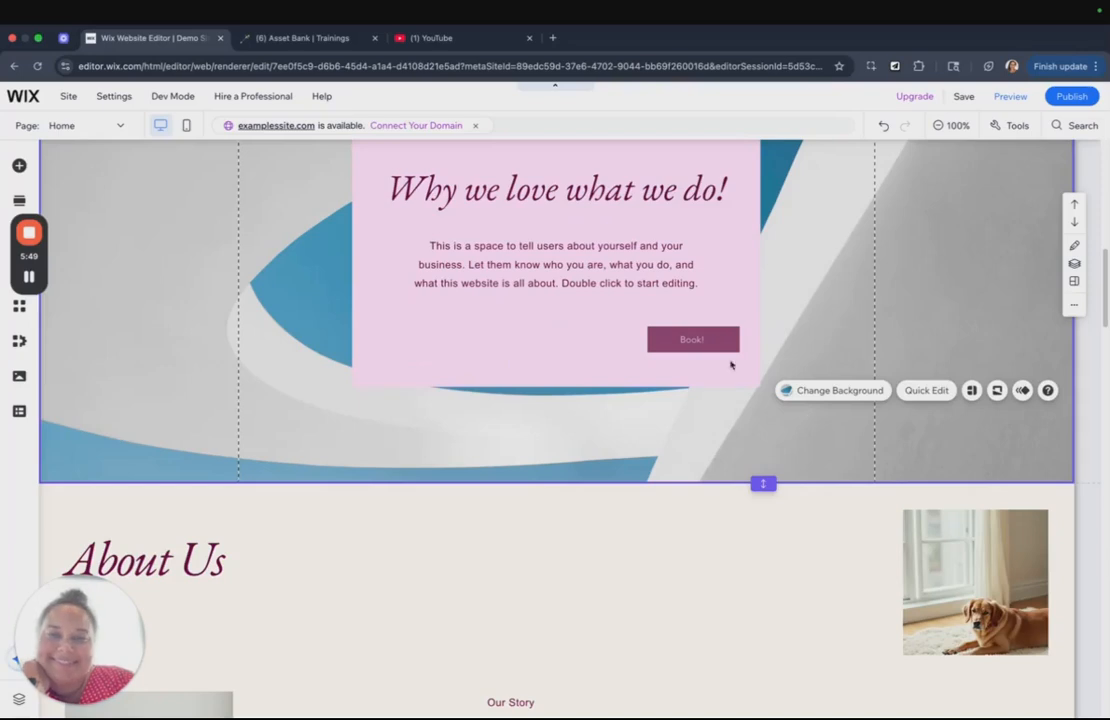
{"action": "left_click_drag", "start_coordinate": [695, 342], "coordinate": [582, 366]}
Replace the background of the photo column beside Overnight Stays with the Snowy Mountain video
{"action": "scroll", "coordinate": [553, 535], "scroll_direction": "down", "scroll_amount": 5}
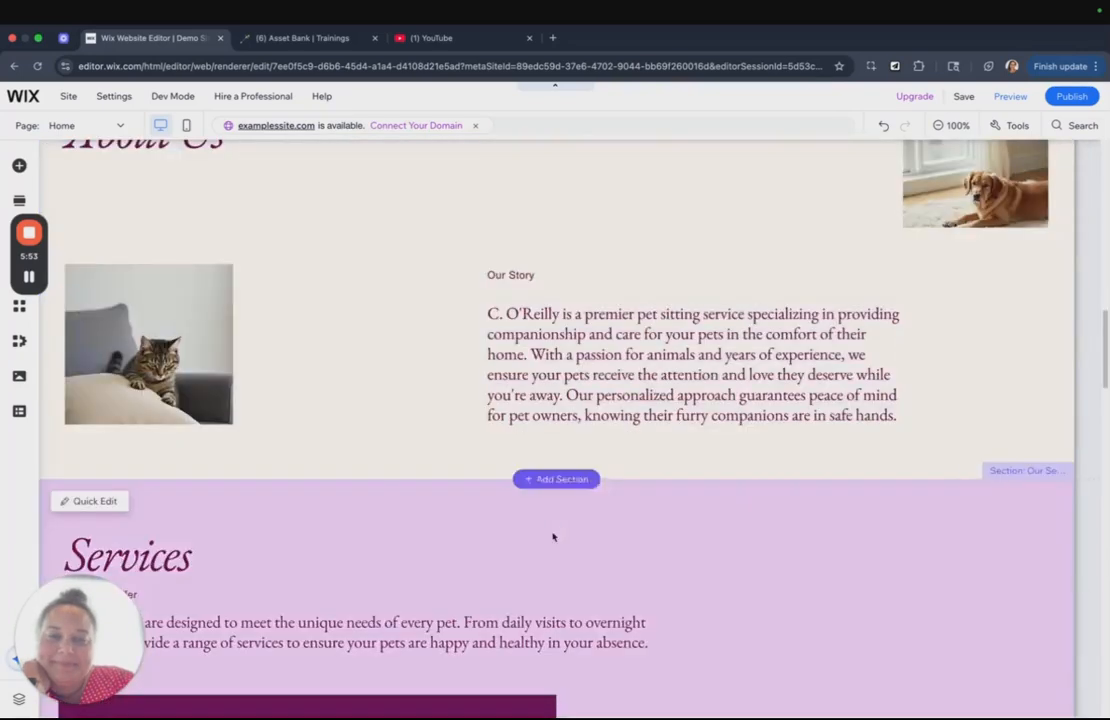
{"action": "scroll", "coordinate": [555, 522], "scroll_direction": "down", "scroll_amount": 3}
{"action": "scroll", "coordinate": [553, 525], "scroll_direction": "down", "scroll_amount": 5}
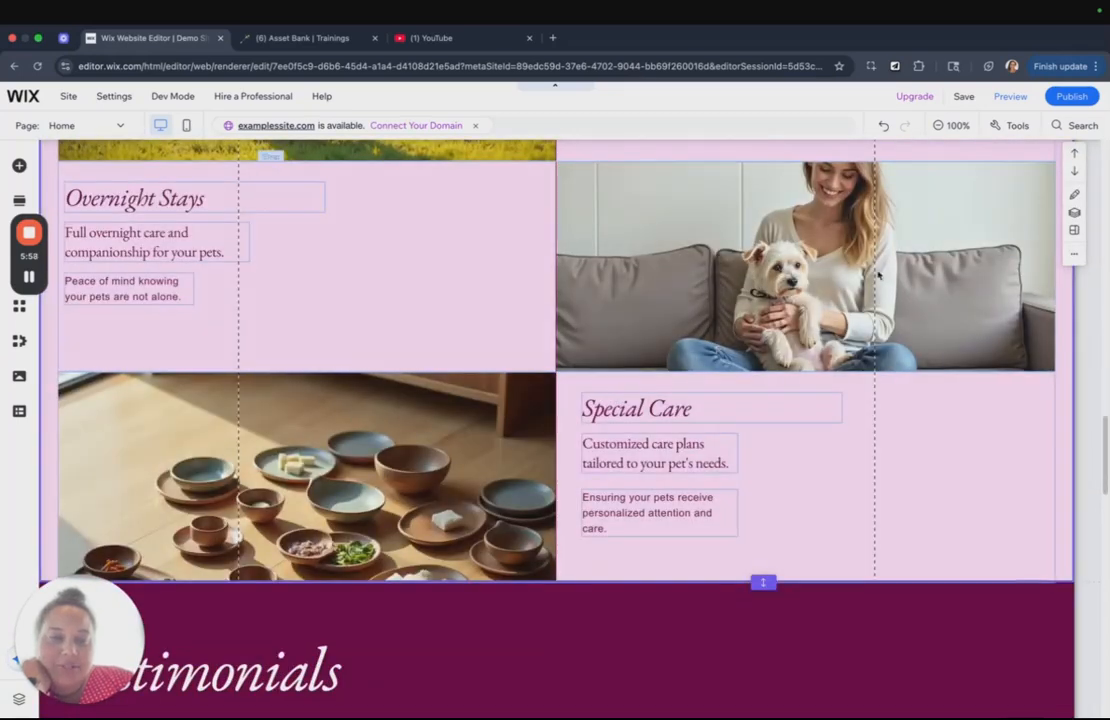
{"action": "left_click", "coordinate": [940, 247]}
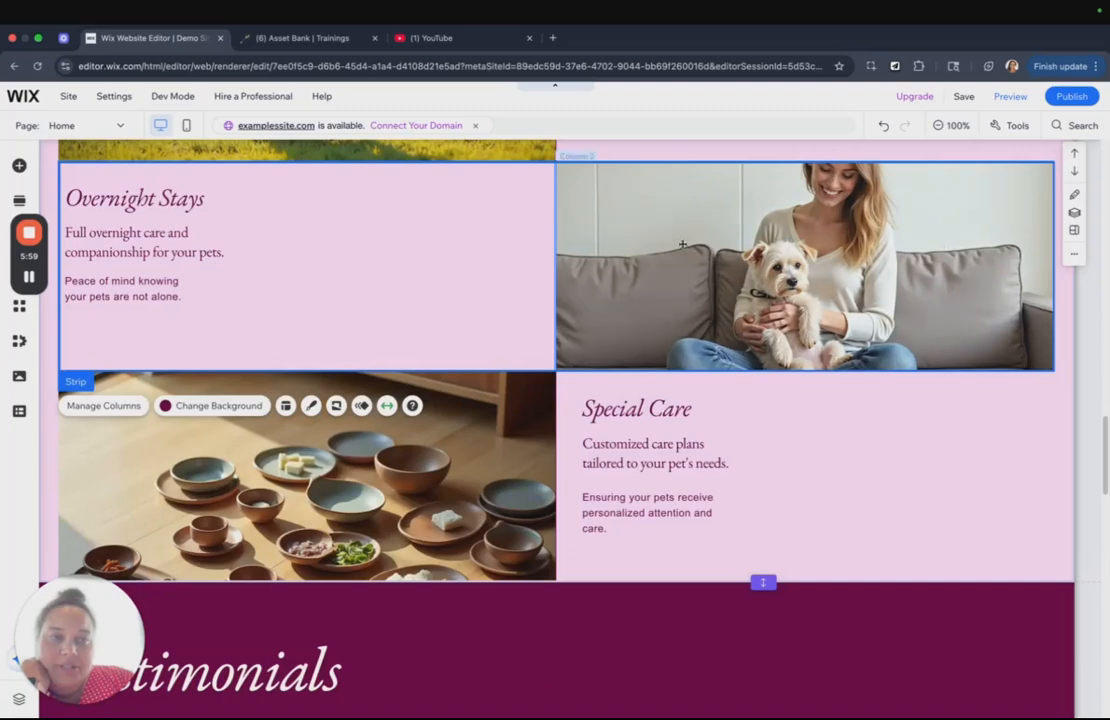
{"action": "left_click", "coordinate": [685, 290]}
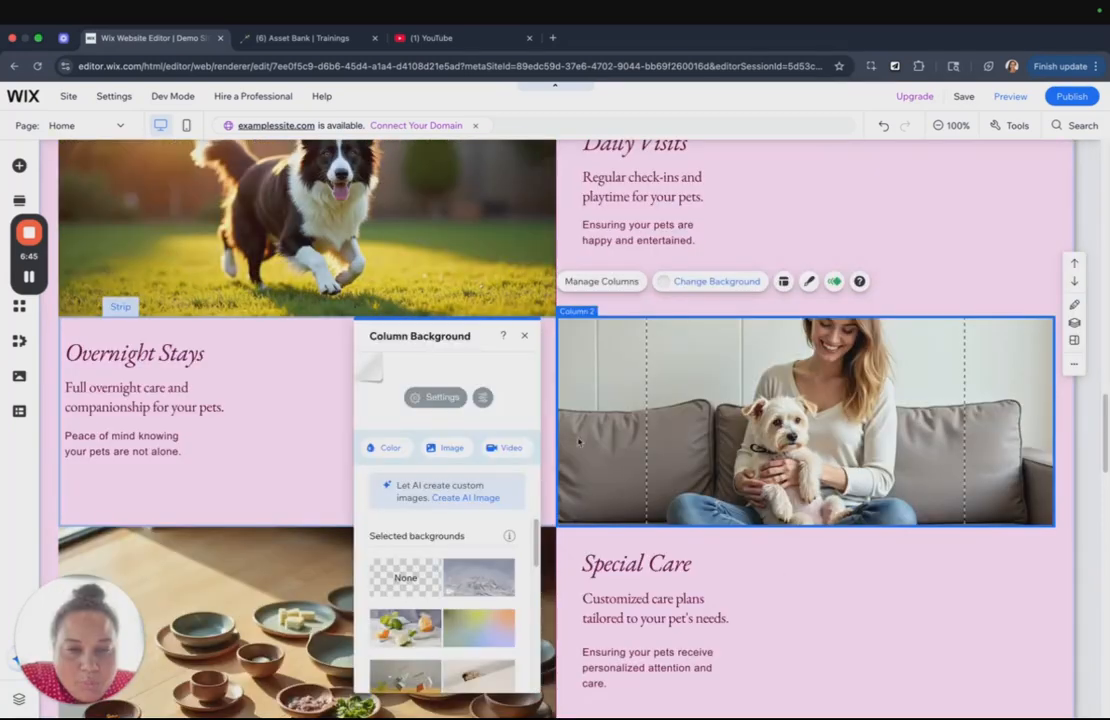
{"action": "mouse_move", "coordinate": [486, 571]}
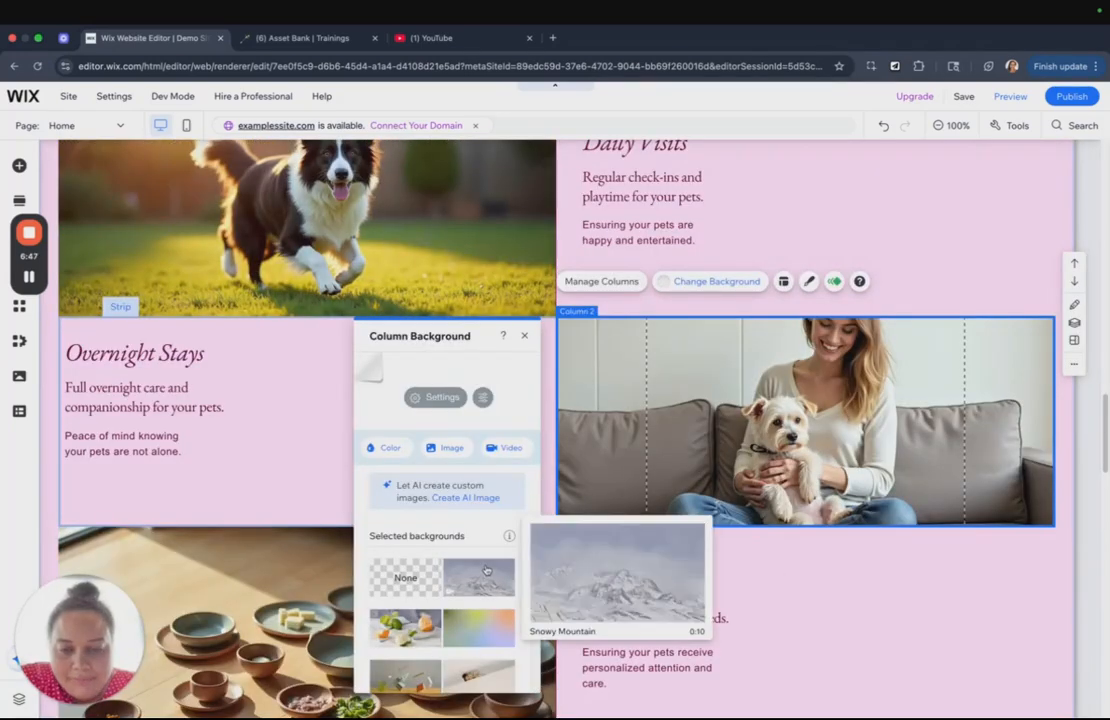
{"action": "left_click", "coordinate": [486, 571]}
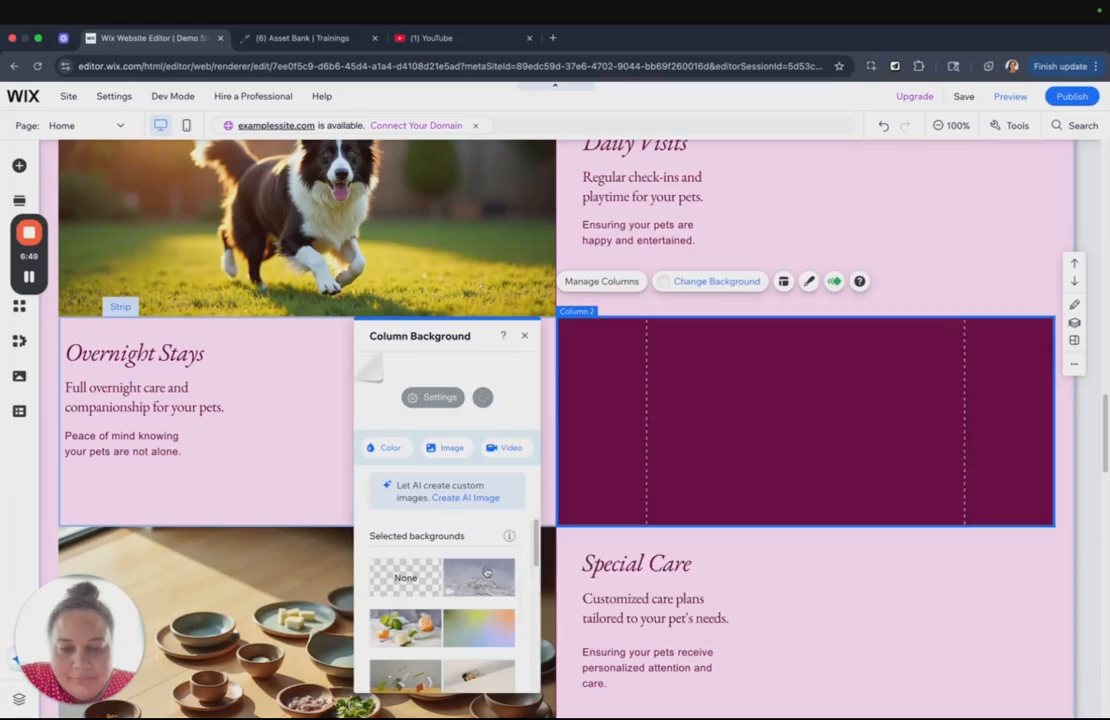
{"action": "left_click", "coordinate": [392, 566]}
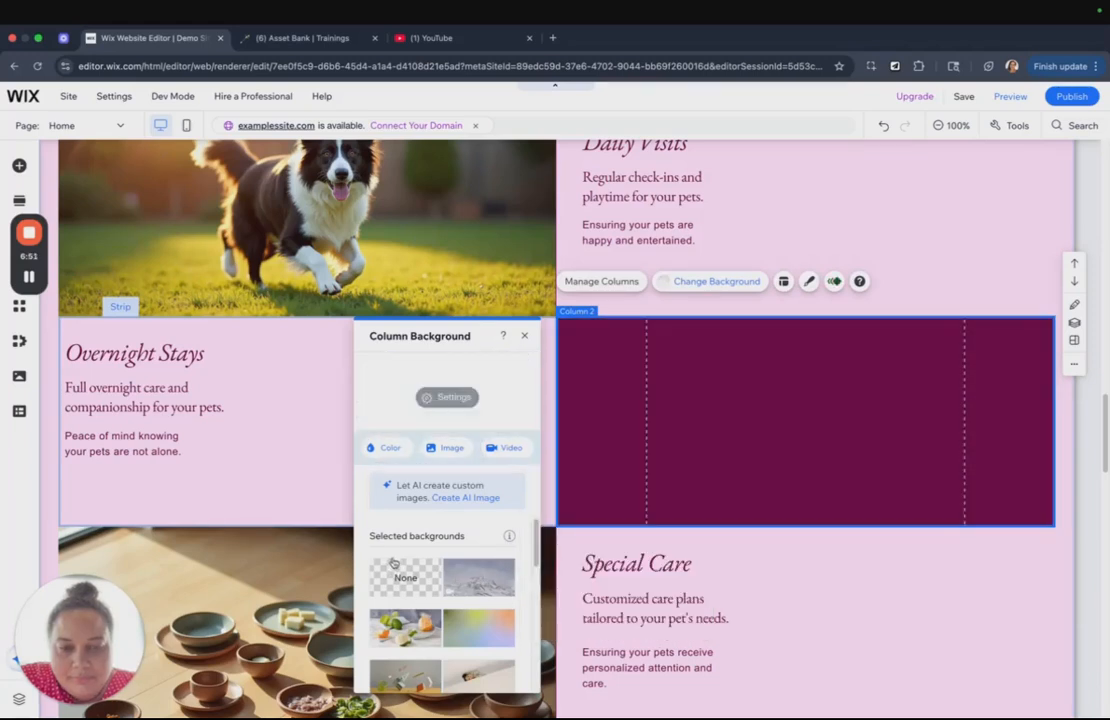
{"action": "left_click", "coordinate": [481, 567]}
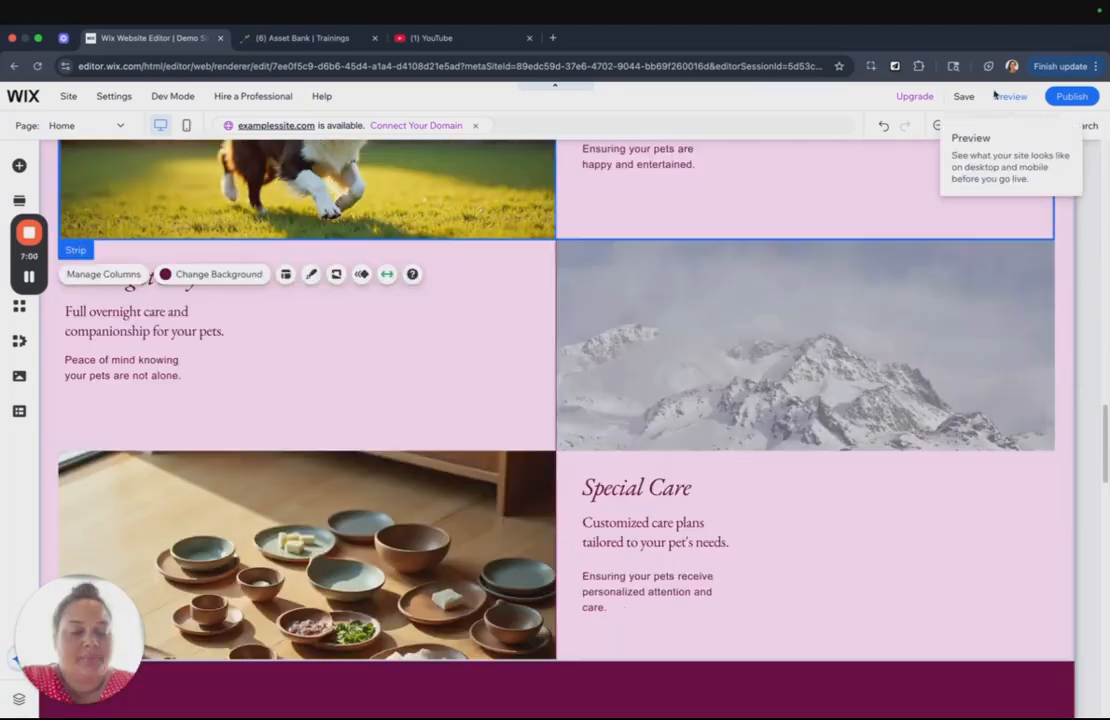
Preview the site around the Overnight Stays and Special Care blocks and return to the editor
{"action": "left_click", "coordinate": [997, 96]}
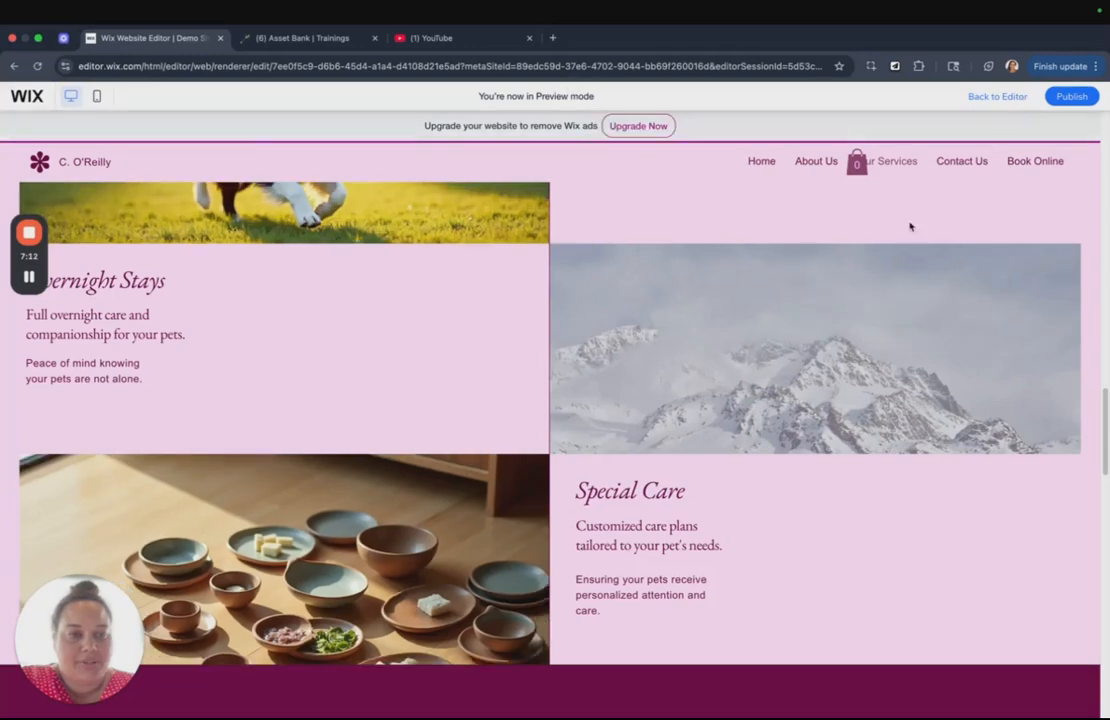
{"action": "scroll", "coordinate": [419, 502], "scroll_direction": "down", "scroll_amount": 1}
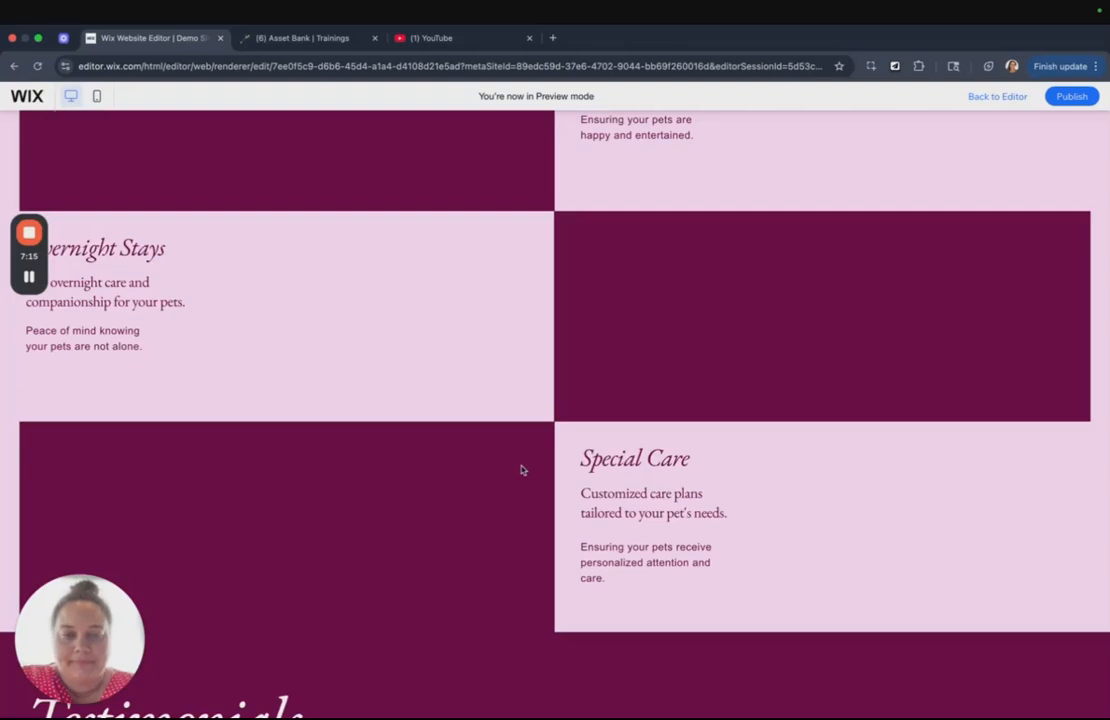
{"action": "scroll", "coordinate": [594, 403], "scroll_direction": "down", "scroll_amount": 5}
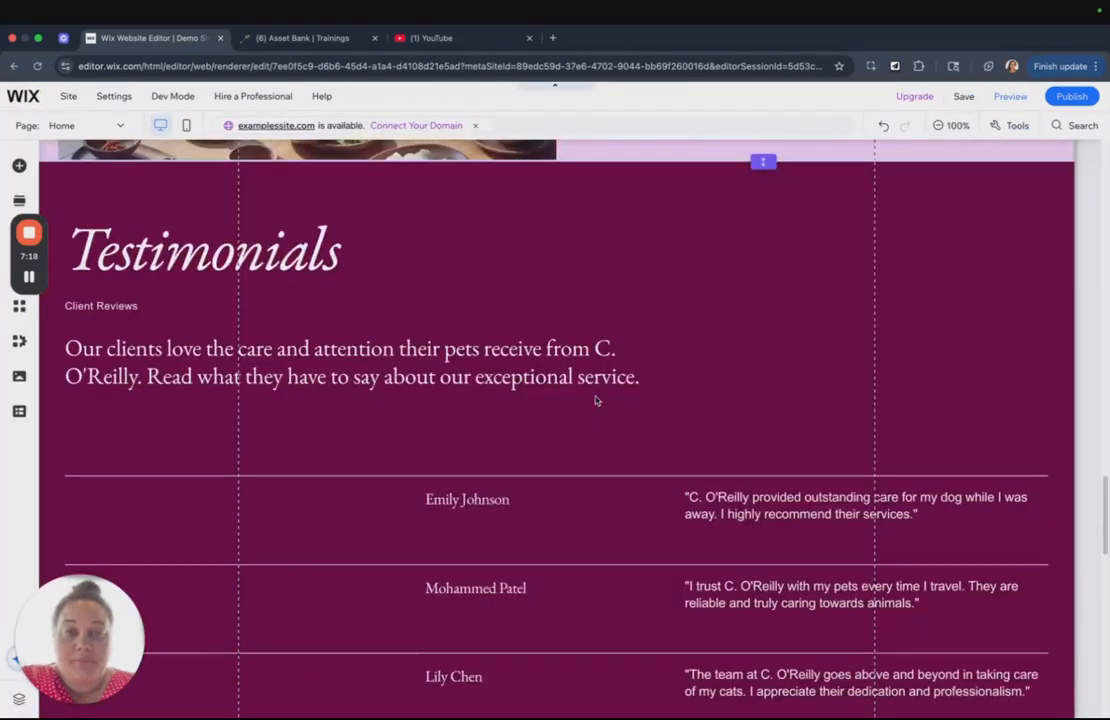
Select the empty form placeholder in the contact section and publish the site
{"action": "scroll", "coordinate": [595, 400], "scroll_direction": "down", "scroll_amount": 5}
{"action": "scroll", "coordinate": [595, 400], "scroll_direction": "down", "scroll_amount": 3}
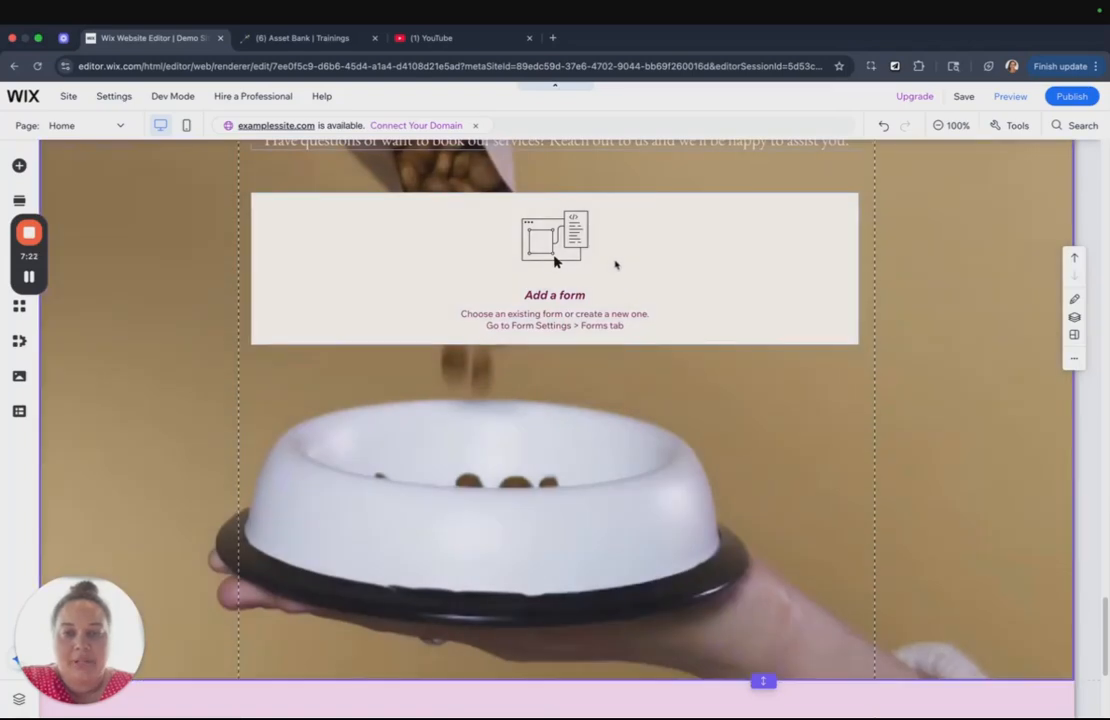
{"action": "left_click", "coordinate": [524, 330]}
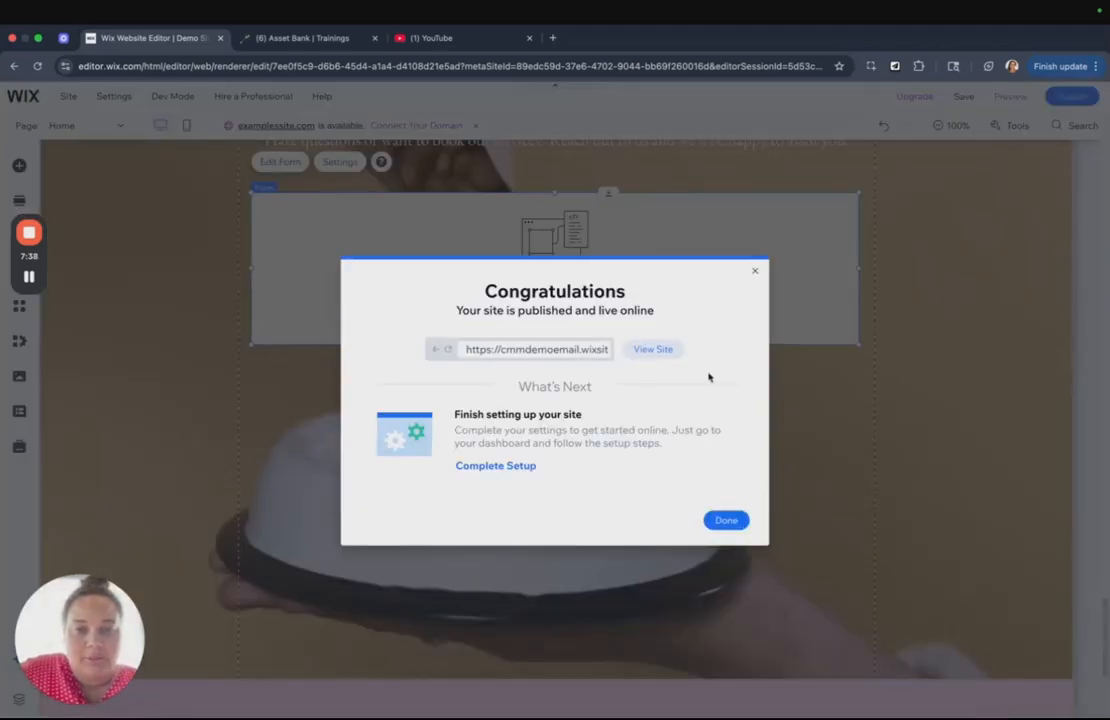
View the published site, examine the home page from the welcome banner to the services section, and close it
{"action": "left_click", "coordinate": [653, 349]}
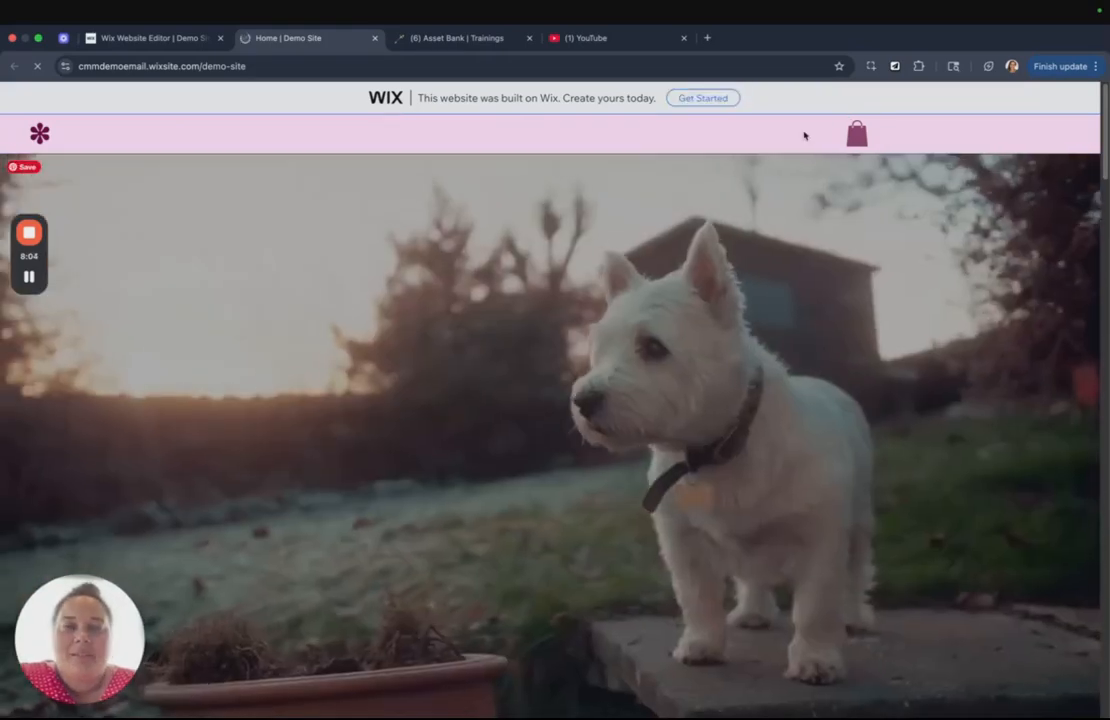
{"action": "scroll", "coordinate": [436, 312], "scroll_direction": "down", "scroll_amount": 5}
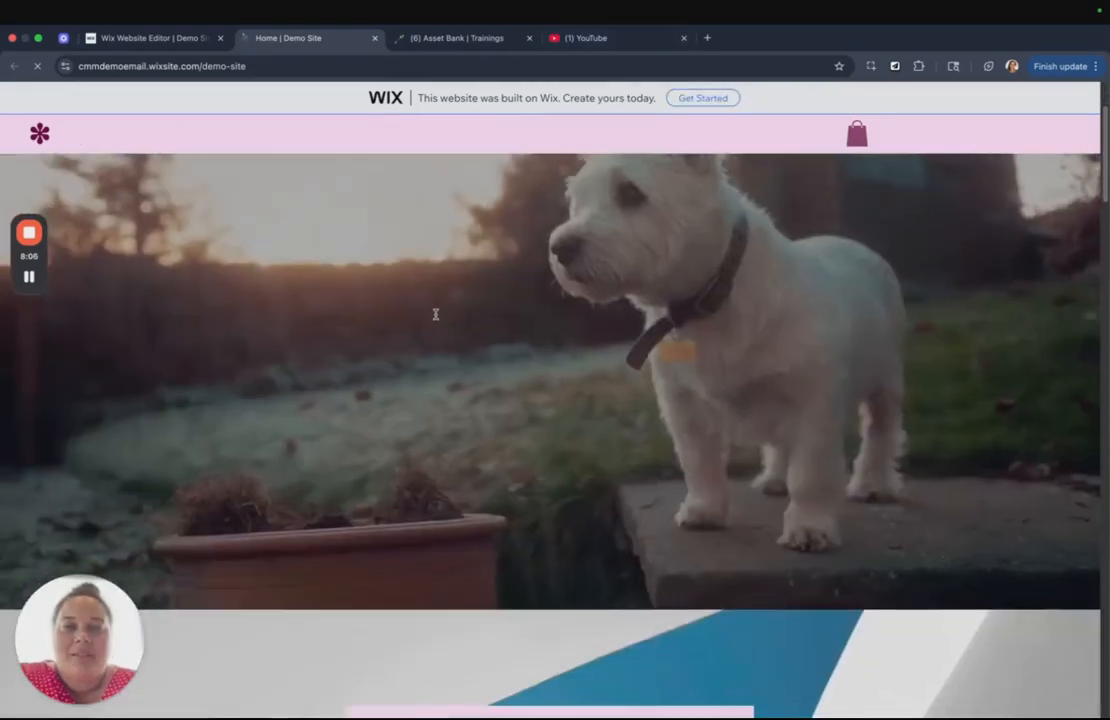
{"action": "scroll", "coordinate": [412, 213], "scroll_direction": "down", "scroll_amount": 3}
{"action": "scroll", "coordinate": [421, 183], "scroll_direction": "down", "scroll_amount": 9}
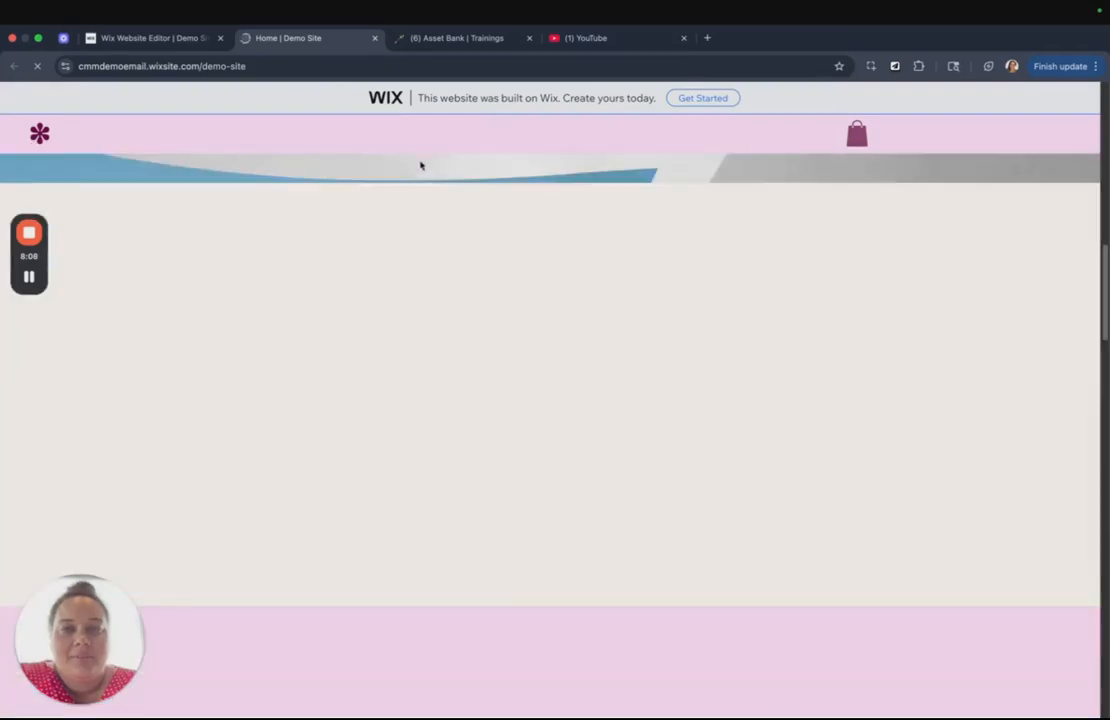
{"action": "scroll", "coordinate": [431, 380], "scroll_direction": "down", "scroll_amount": 15}
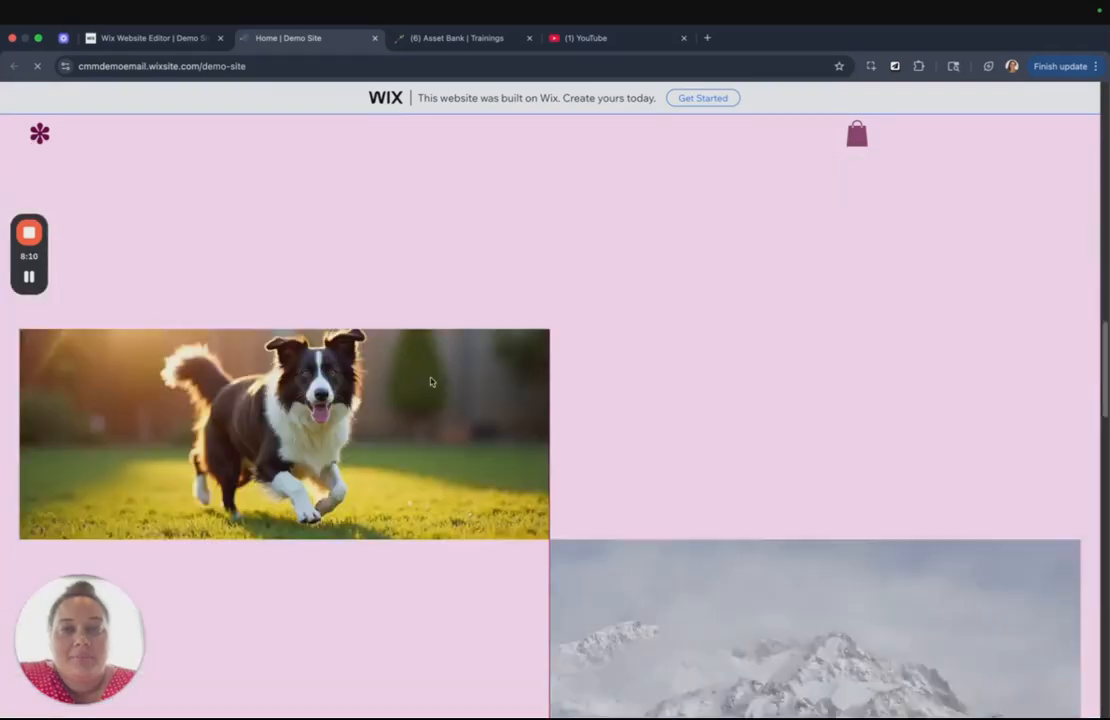
{"action": "scroll", "coordinate": [431, 380], "scroll_direction": "up", "scroll_amount": 2}
{"action": "scroll", "coordinate": [431, 380], "scroll_direction": "up", "scroll_amount": 20}
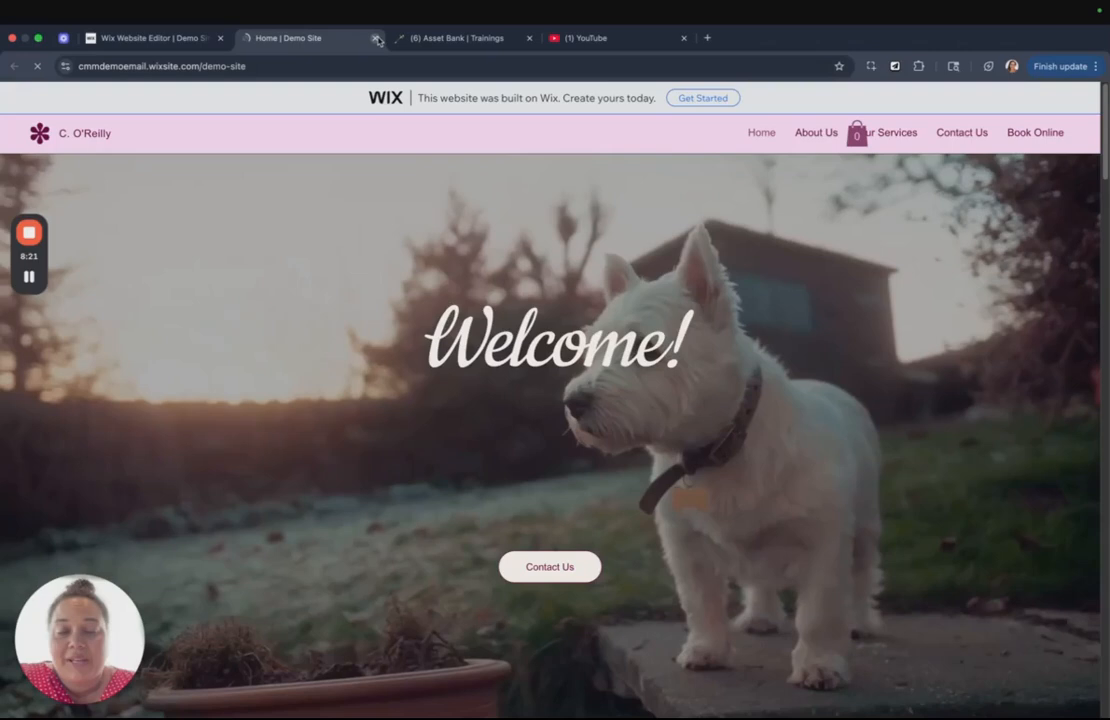
{"action": "left_click", "coordinate": [377, 40]}
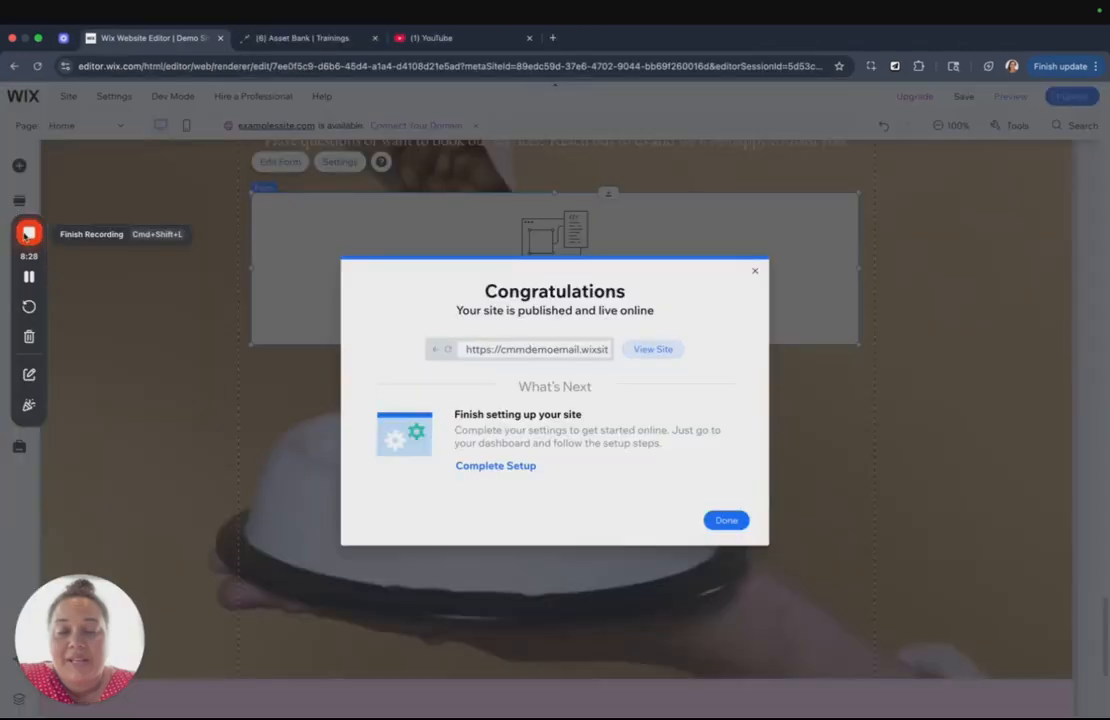